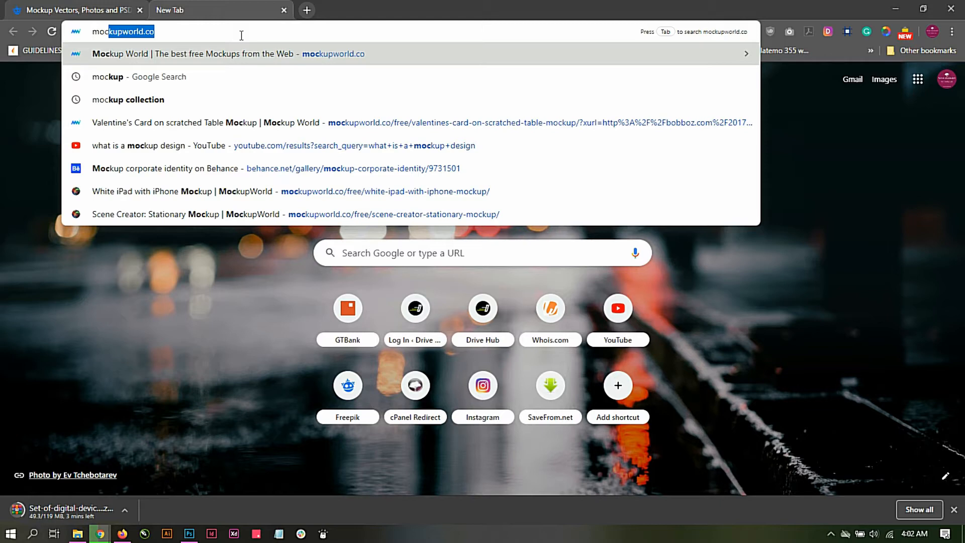
Step: Open mockupworld.co and look through the free mockups featured on its home page
key("Return")
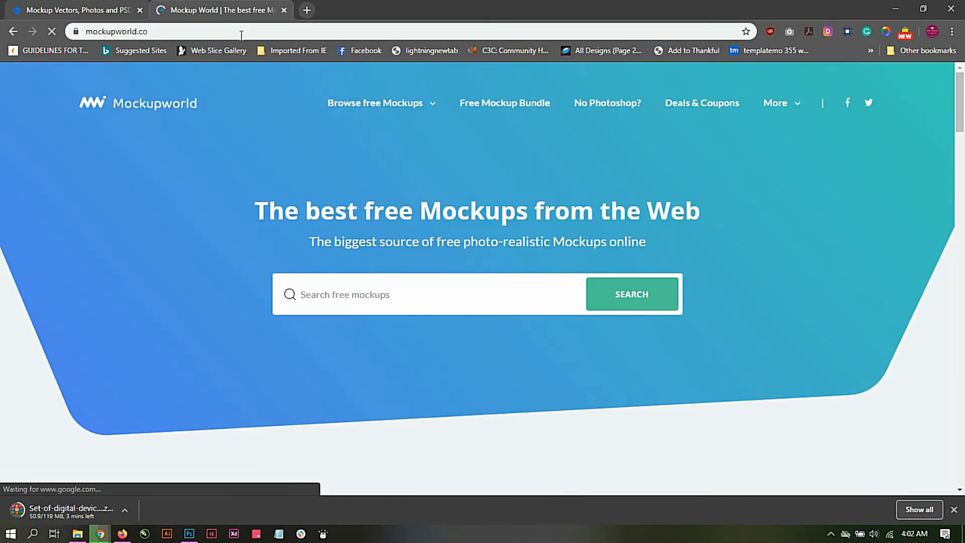
scroll(270, 231, "down", 10)
scroll(270, 231, "up", 8)
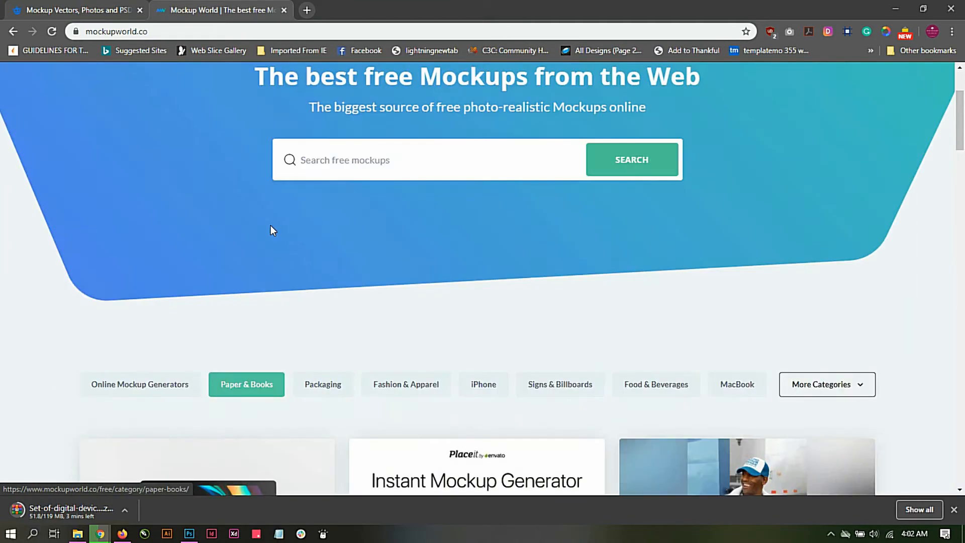
scroll(270, 229, "down", 5)
scroll(272, 231, "down", 7)
scroll(271, 232, "up", 12)
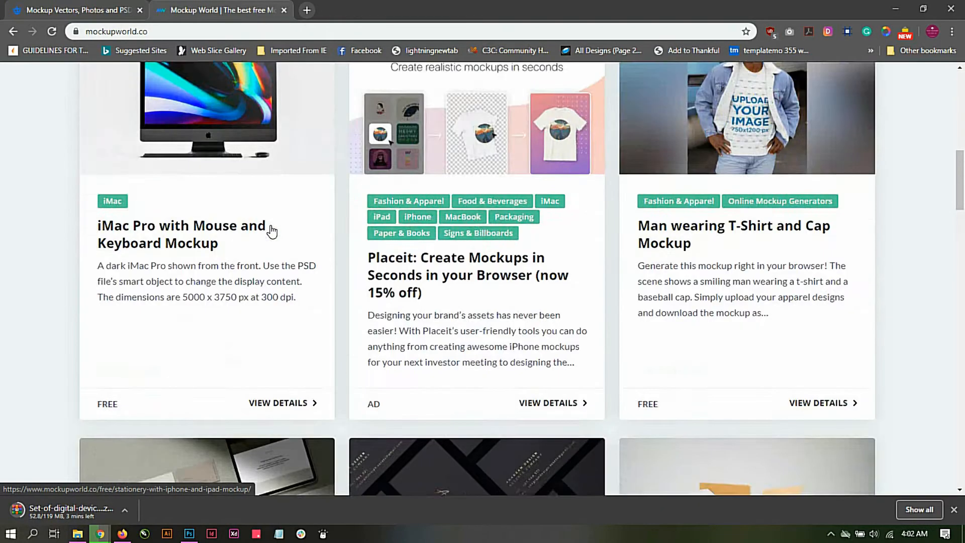
Step: Search the site's free mockups for "business card"
left_click(367, 120)
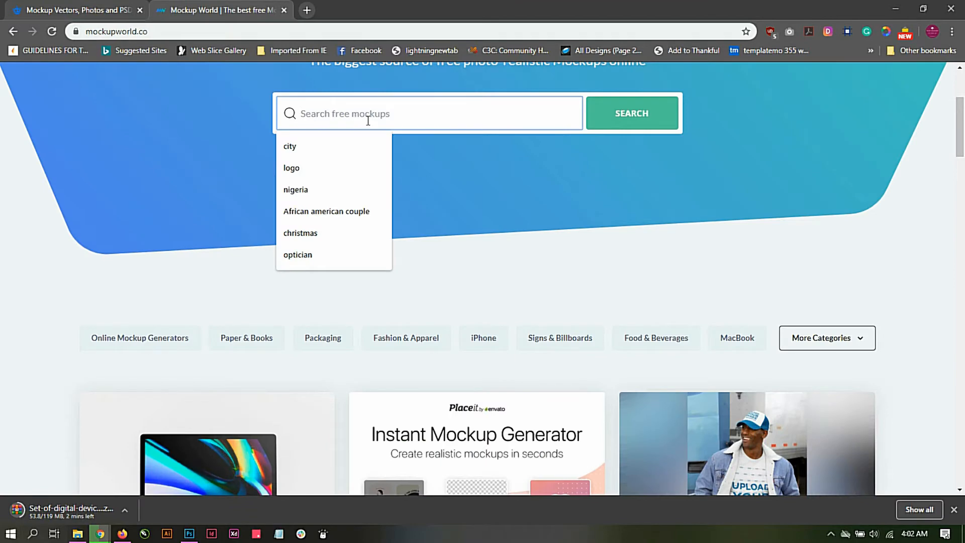
type("business growth")
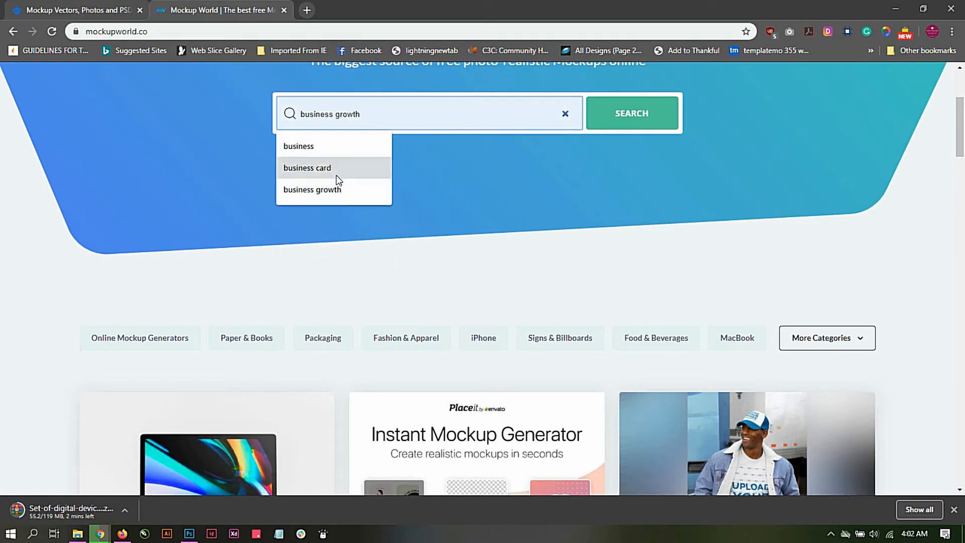
left_click(335, 168)
left_click(645, 114)
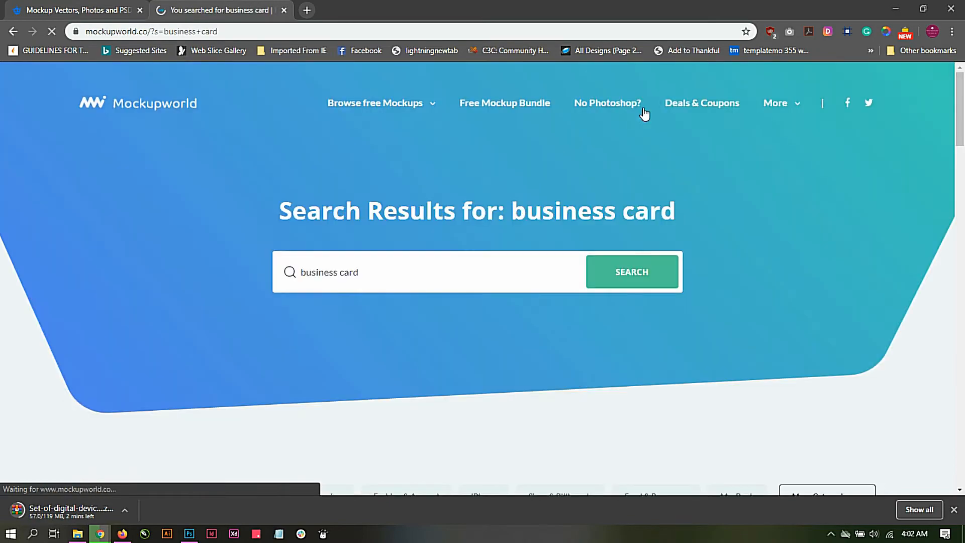
Step: Look through the first page of business card mockups and go to results page 2
scroll(645, 115, "down", 10)
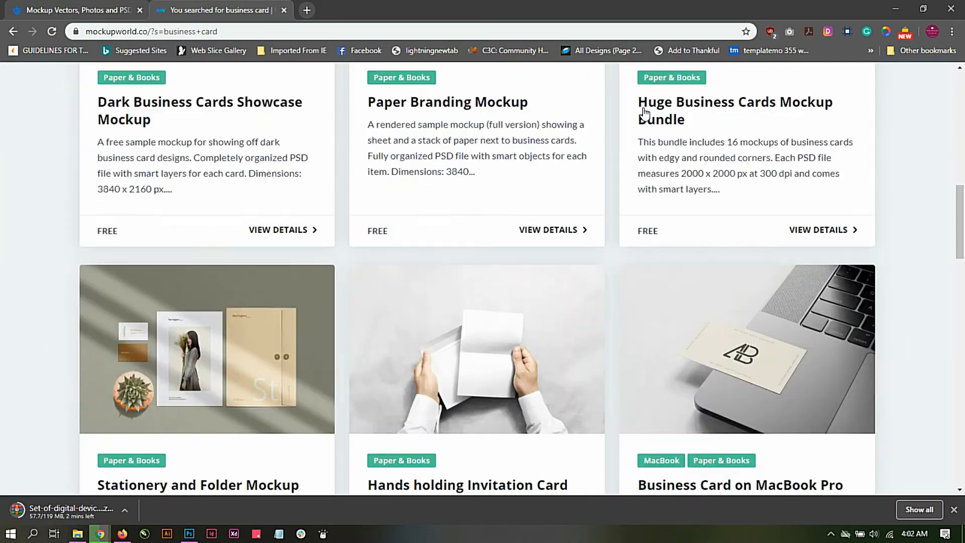
scroll(644, 114, "down", 20)
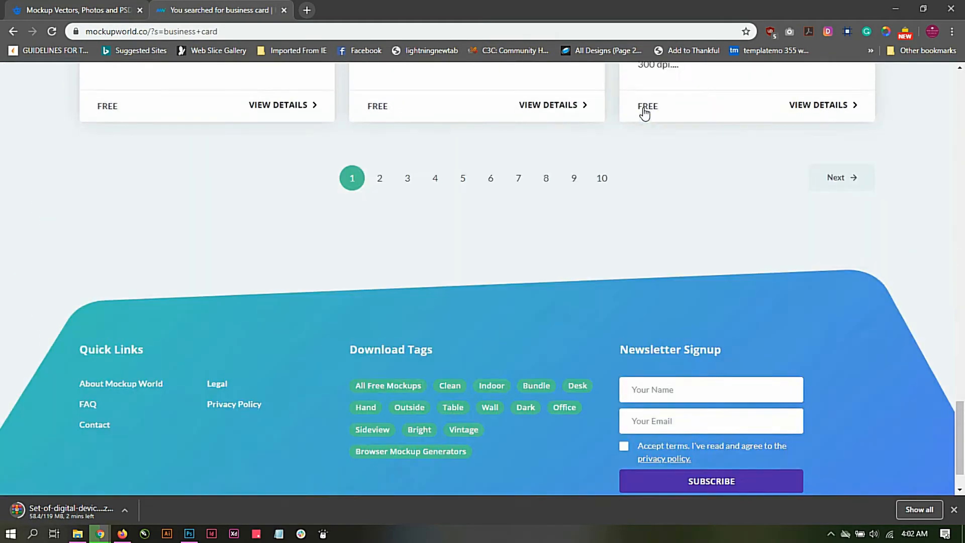
scroll(422, 259, "up", 4)
left_click(382, 312)
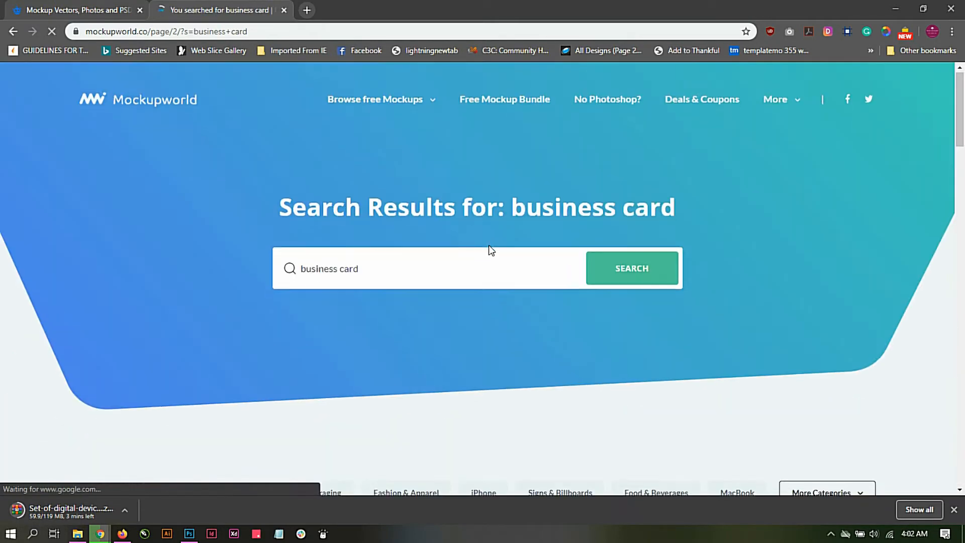
Step: Browse the second results page and open the Business Cards Presentation Mockup
scroll(489, 246, "down", 8)
scroll(490, 250, "up", 1)
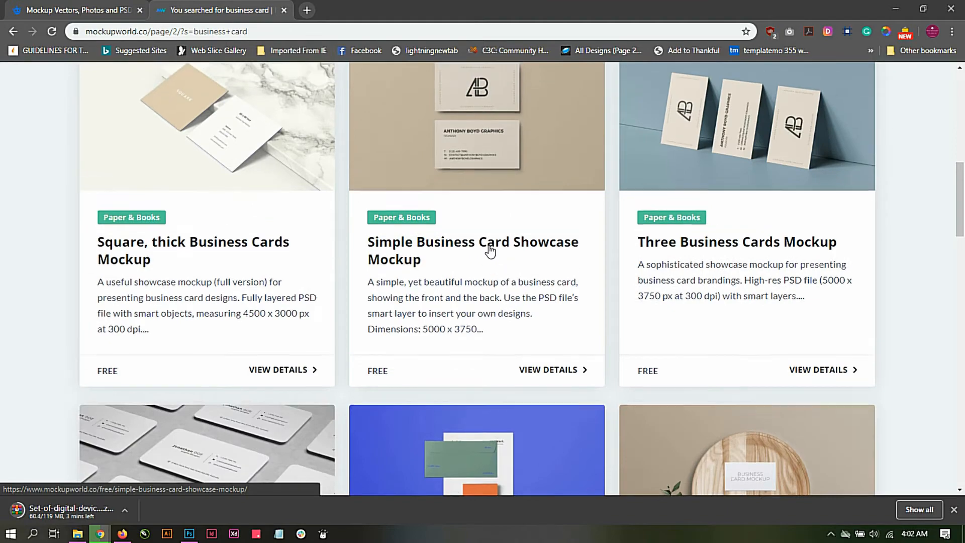
scroll(490, 251, "down", 7)
scroll(490, 250, "down", 13)
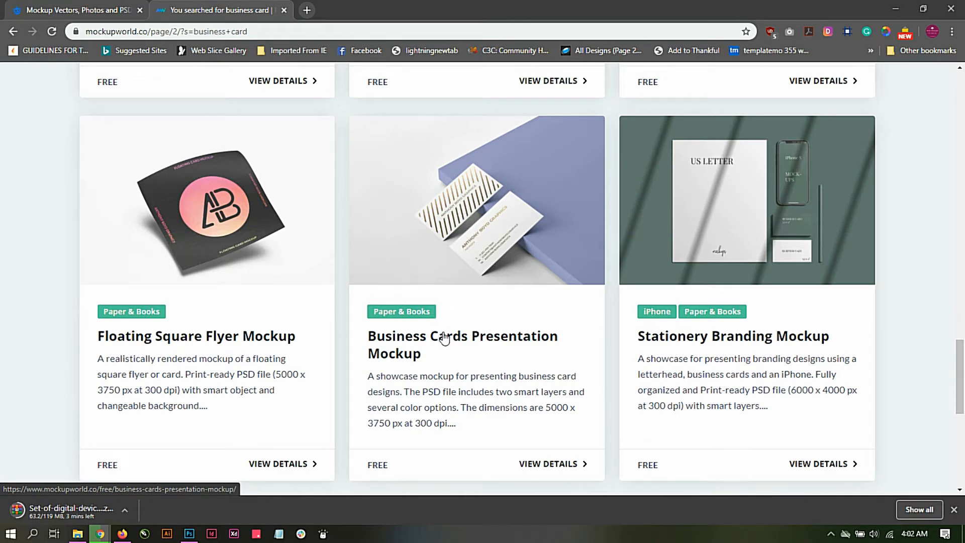
left_click(439, 270)
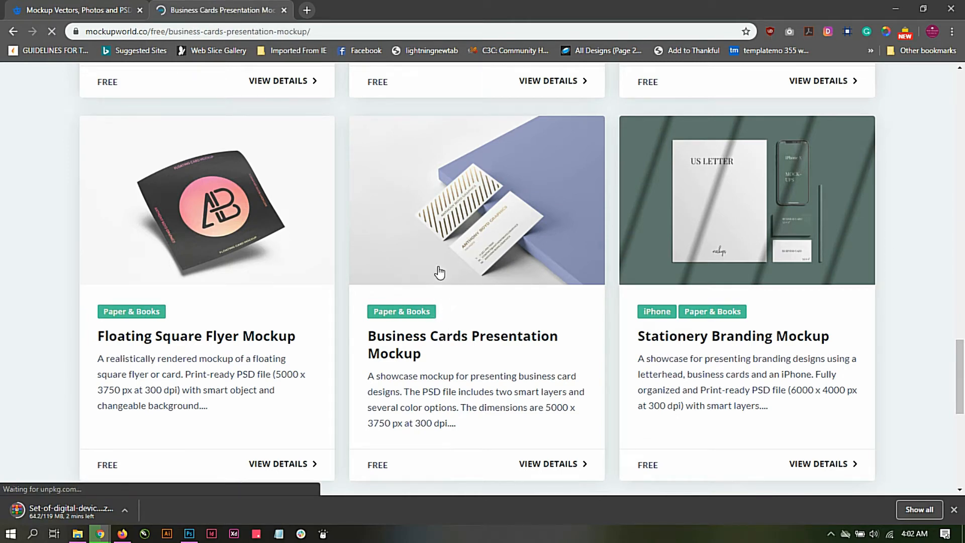
Step: Follow the free download link of the Business Cards Presentation Mockup to the designer's page
scroll(438, 248, "down", 7)
scroll(441, 253, "down", 1)
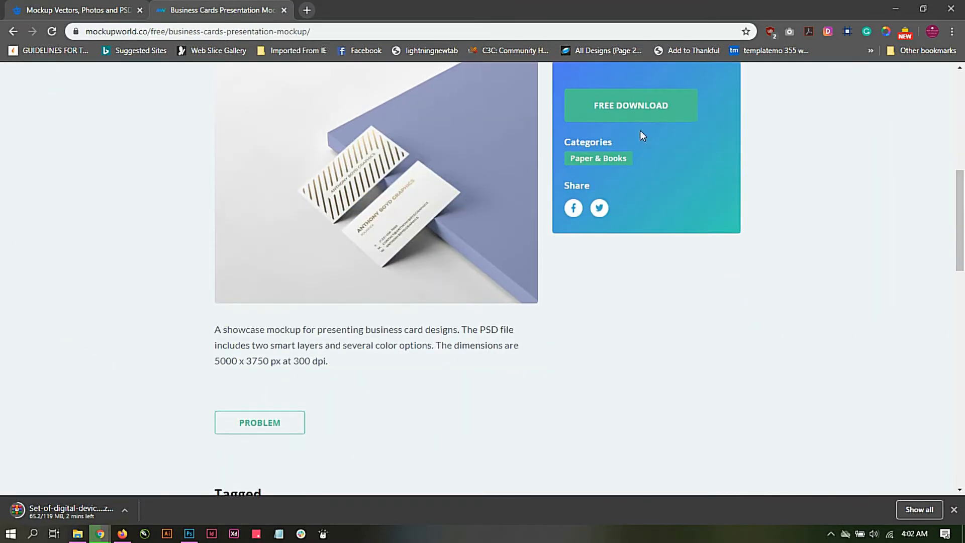
left_click(622, 113)
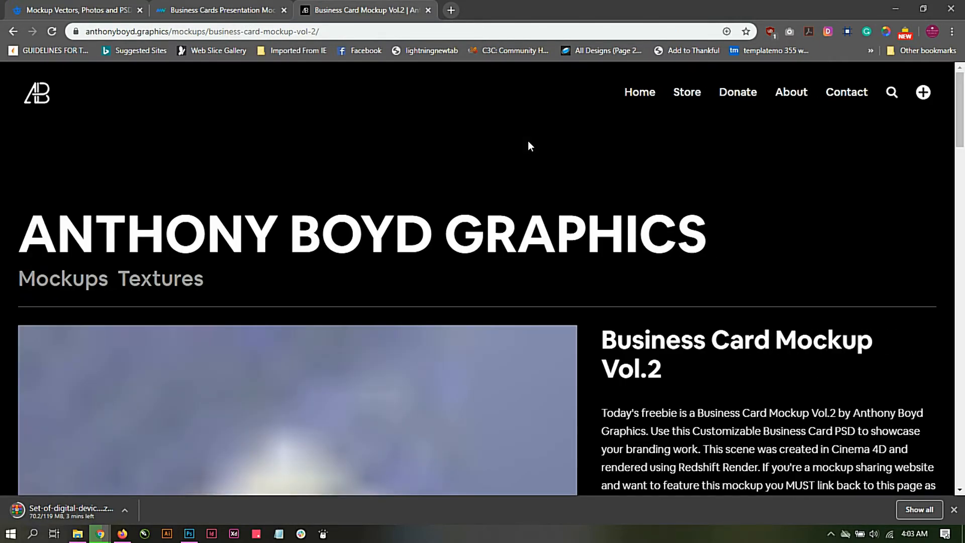
Step: Review the Business Card Mockup Vol.2 previews and file details, dismiss the downloads bar, and download the mockup
scroll(528, 144, "down", 2)
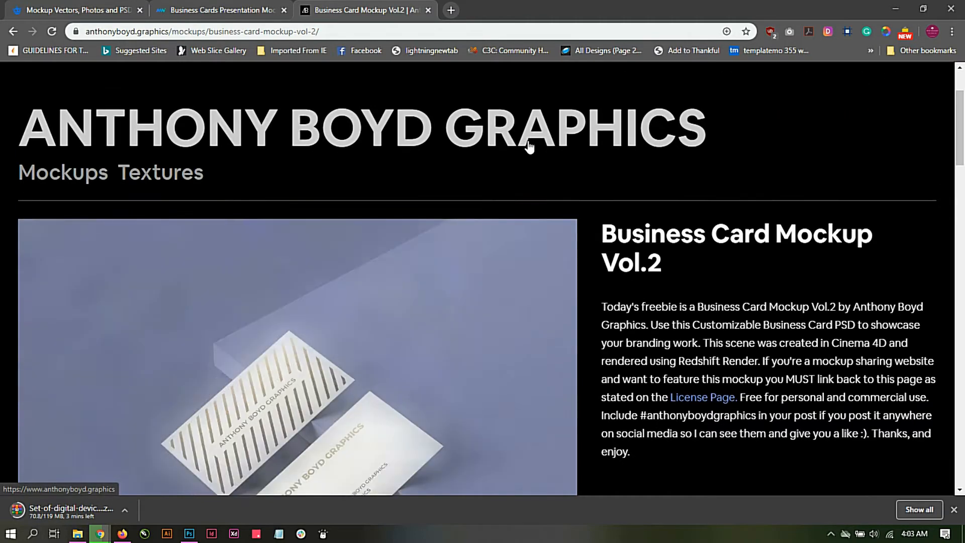
scroll(529, 146, "up", 2)
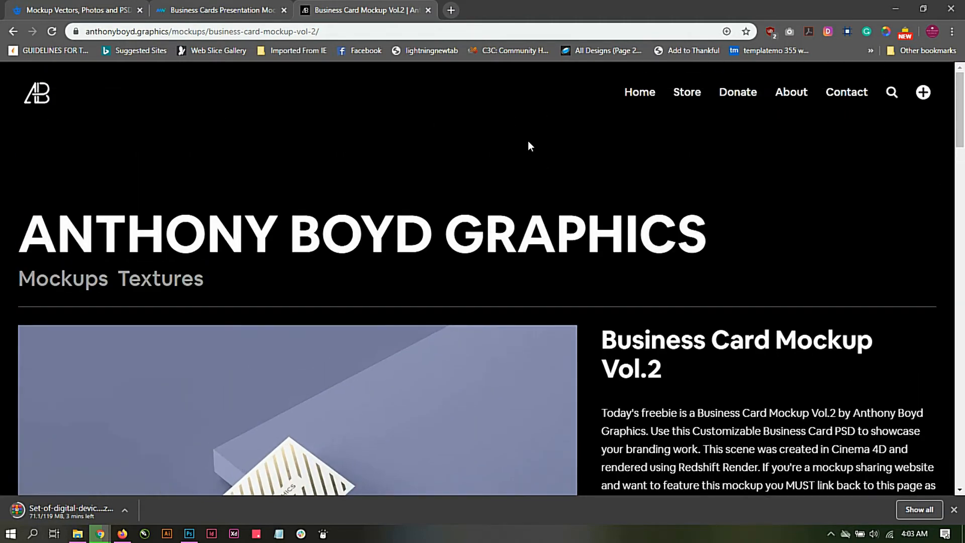
scroll(528, 145, "down", 14)
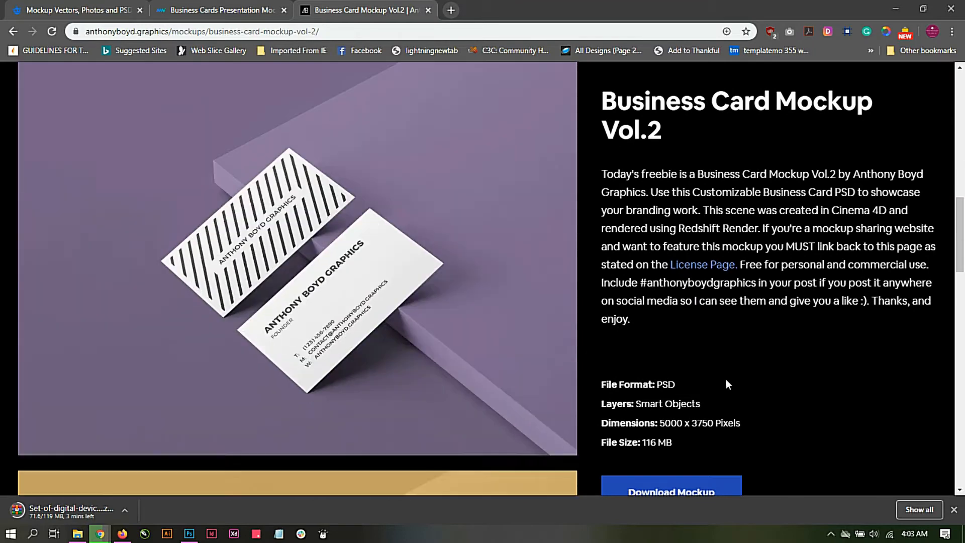
scroll(723, 382, "down", 6)
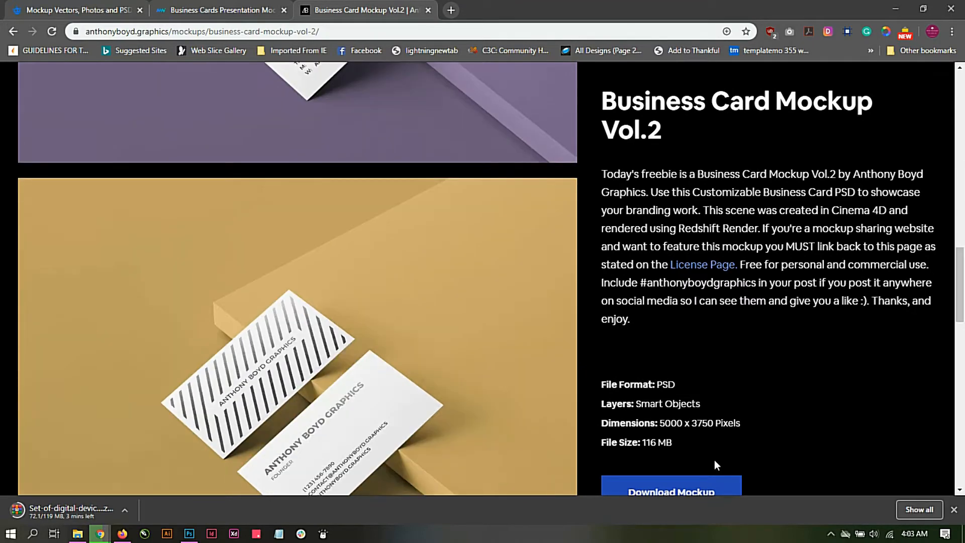
scroll(679, 485, "down", 1)
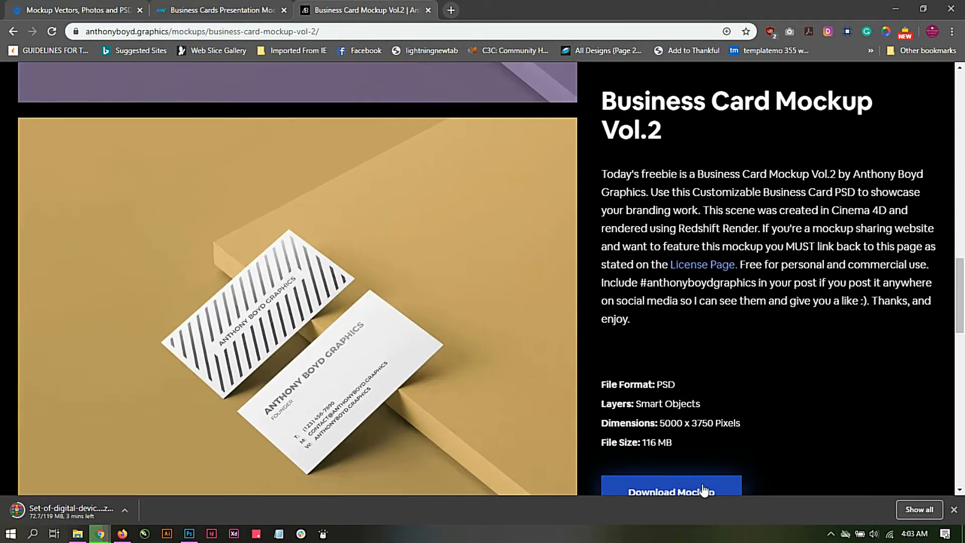
left_click(953, 509)
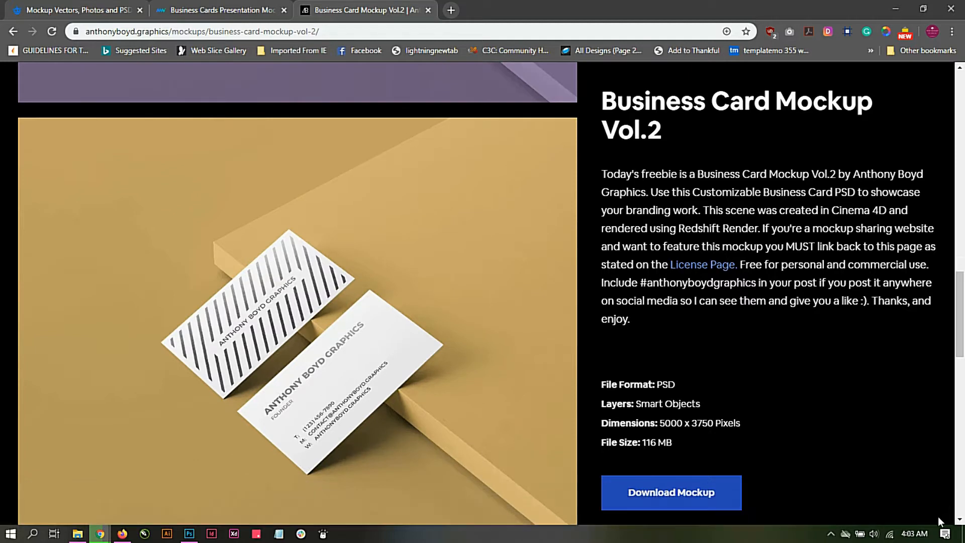
left_click(675, 493)
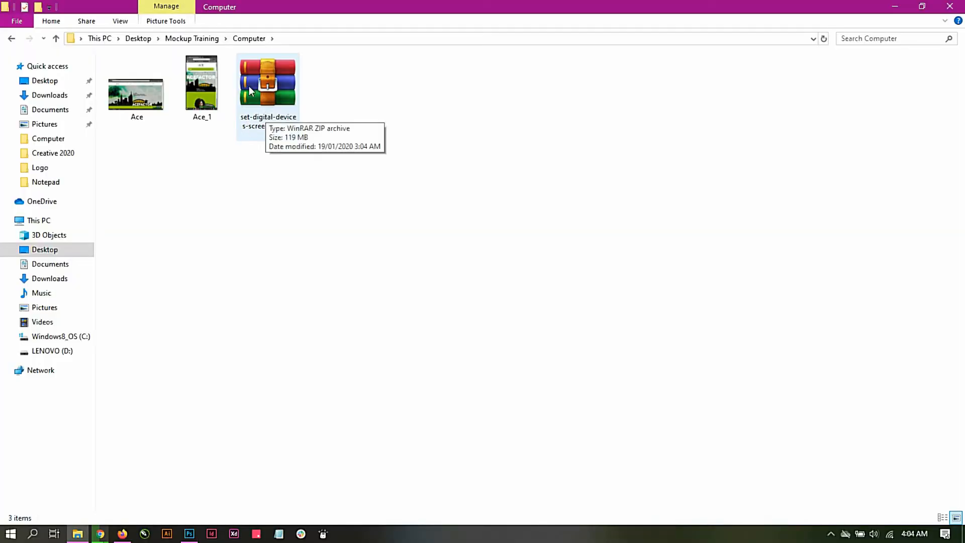
left_click(100, 535)
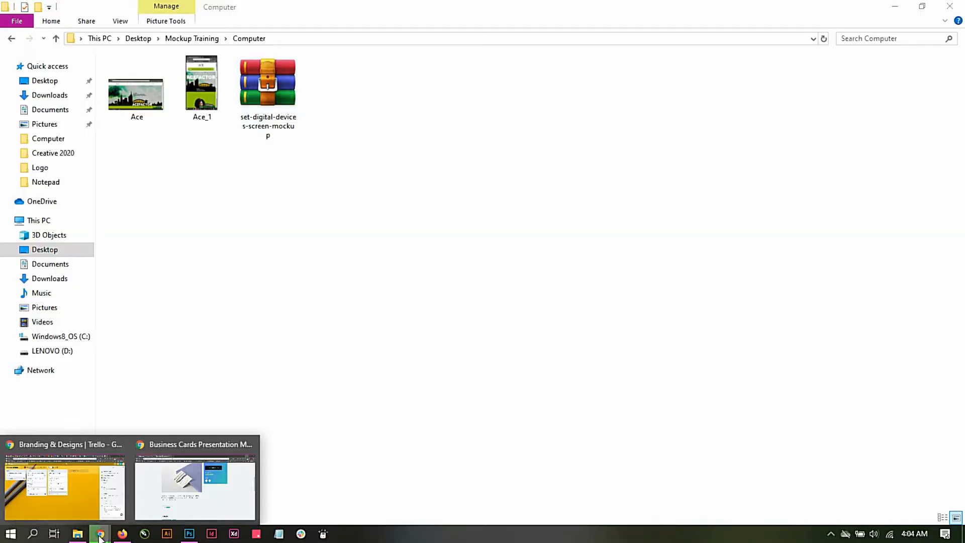
left_click(292, 180)
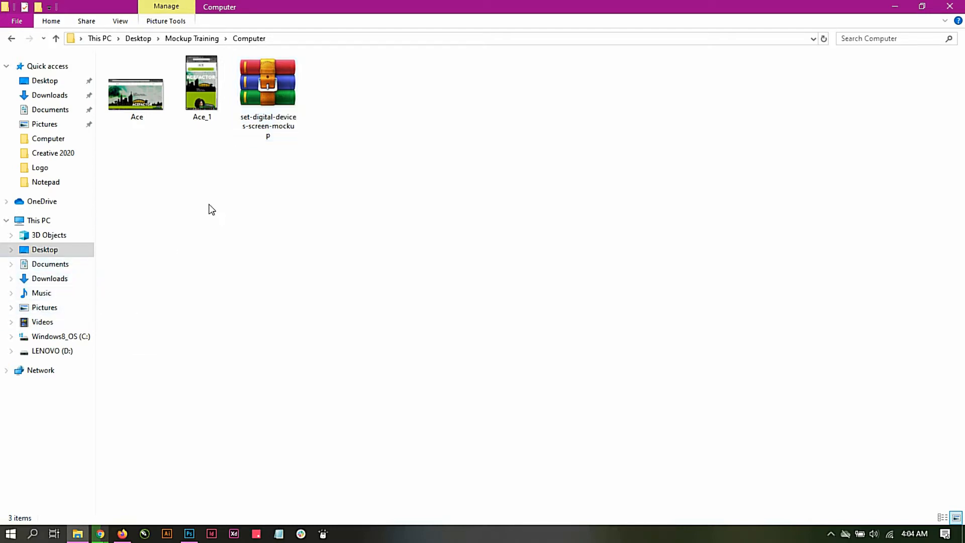
Step: Extract the set-digital-devices-screen-mockup archive into a folder of the same name inside Computer, and close WinRAR
left_click(270, 100)
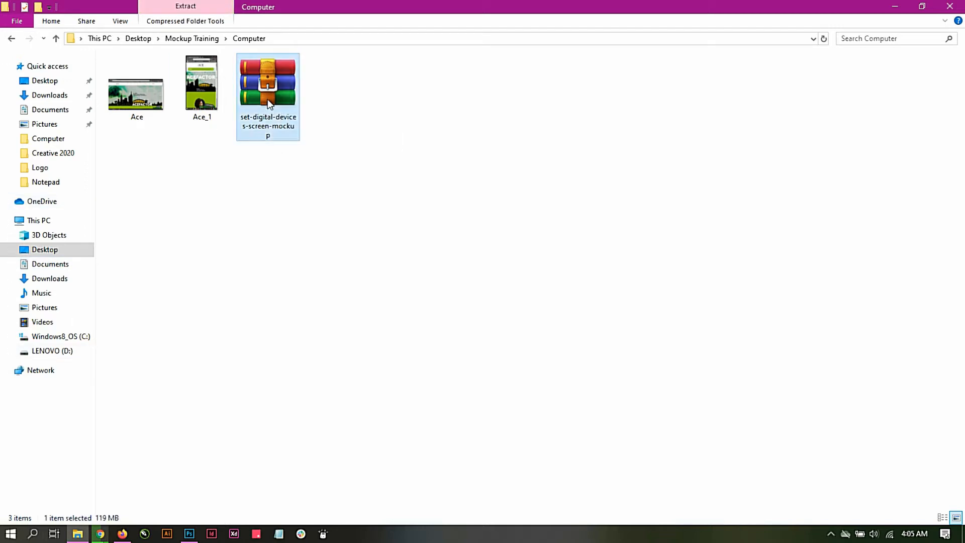
double_click(267, 99)
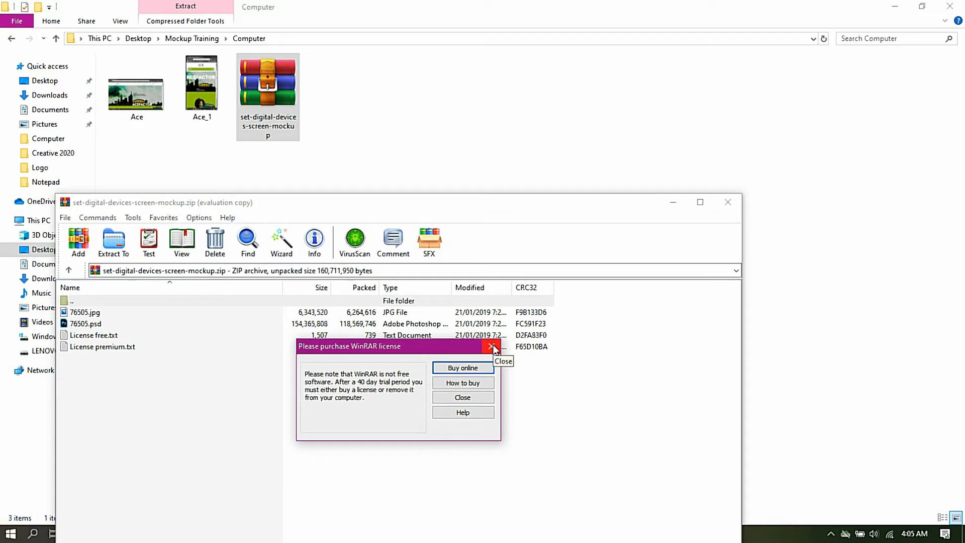
left_click(491, 347)
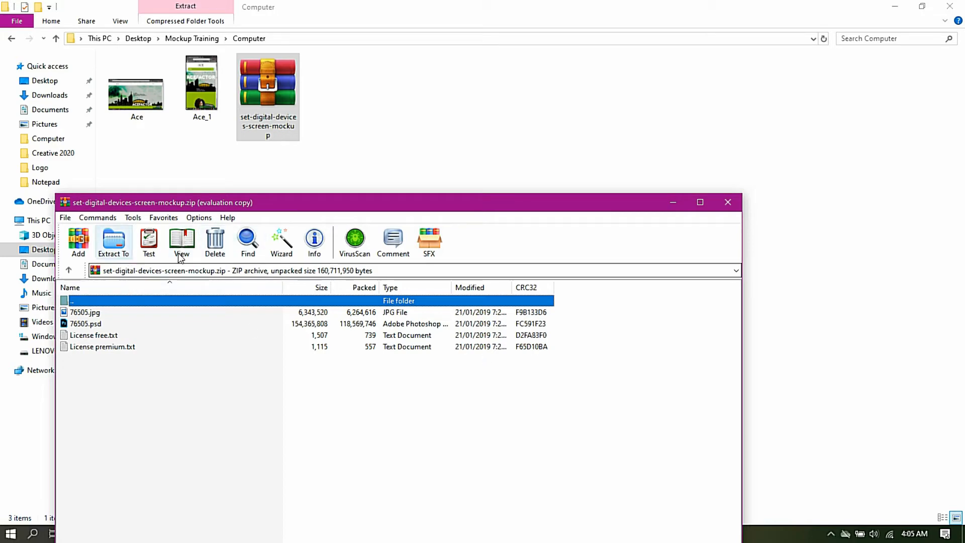
left_click(106, 244)
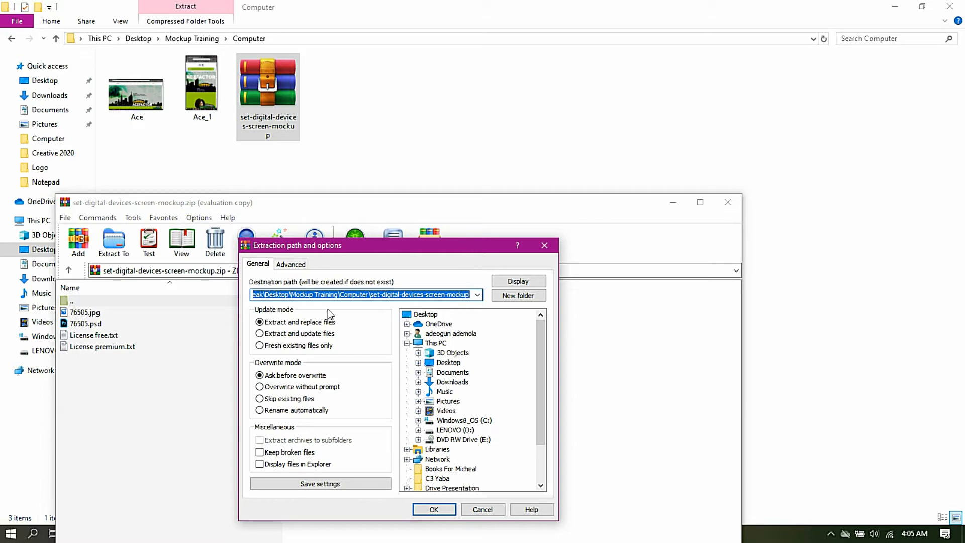
left_click(434, 509)
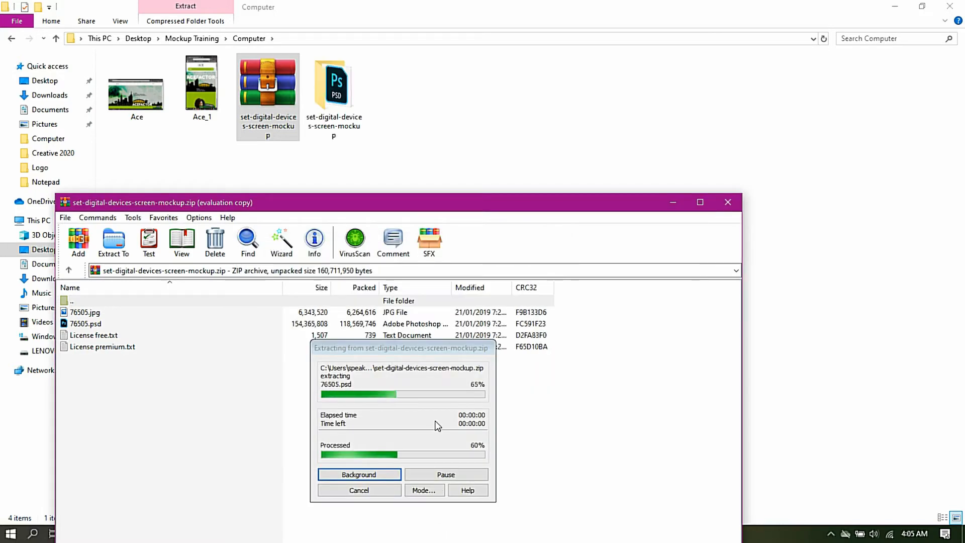
left_click(727, 203)
Step: Open the 76505 PSD file from the extracted set-digital-devices-screen-mockup folder in Photoshop and view the mockup closer
double_click(136, 94)
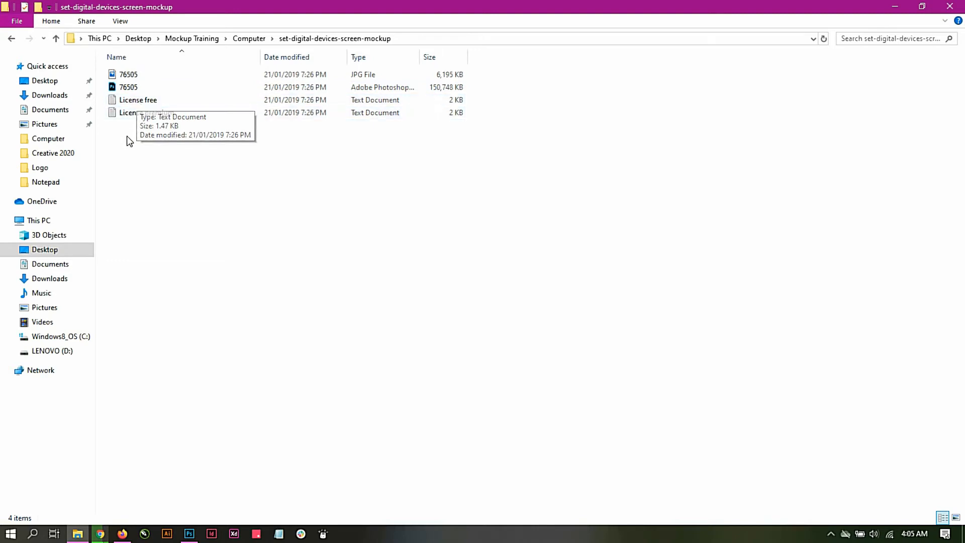
left_click(132, 91)
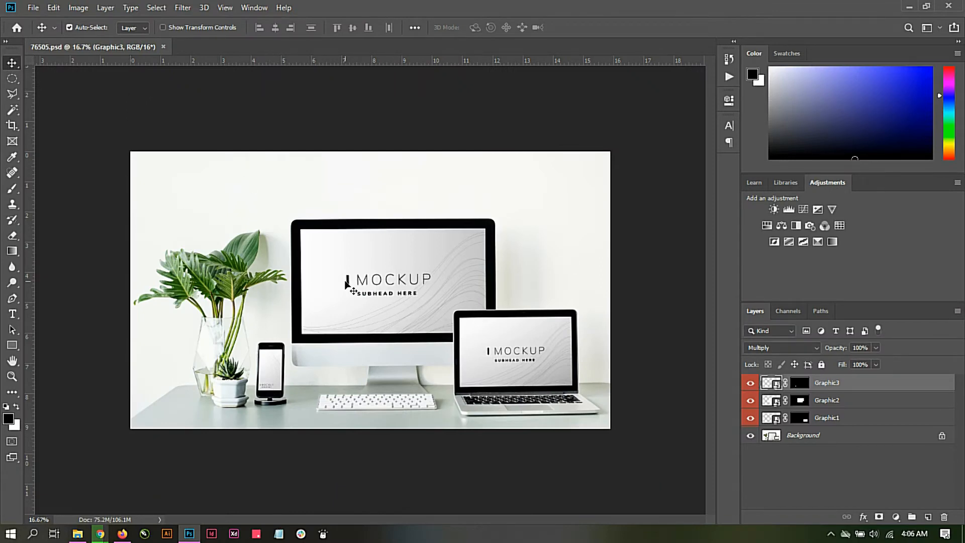
key("ctrl")
scroll(360, 274, "up", 2)
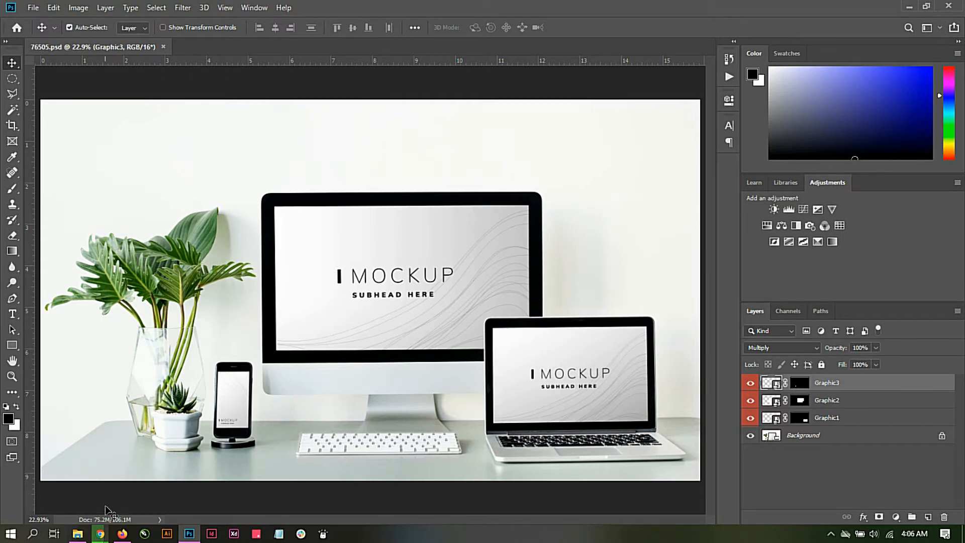
Step: Switch to File Explorer and return to the Computer folder inside Mockup Training
left_click(78, 534)
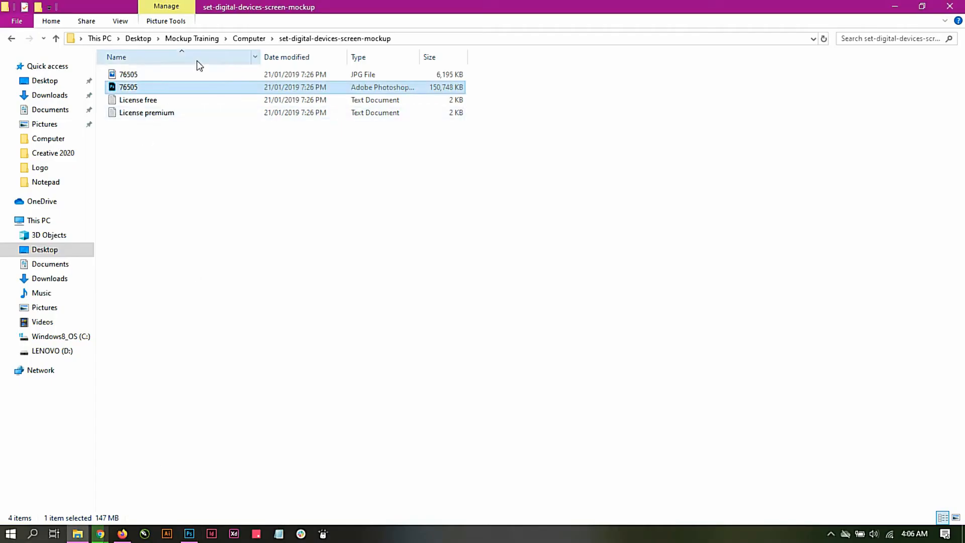
left_click(237, 39)
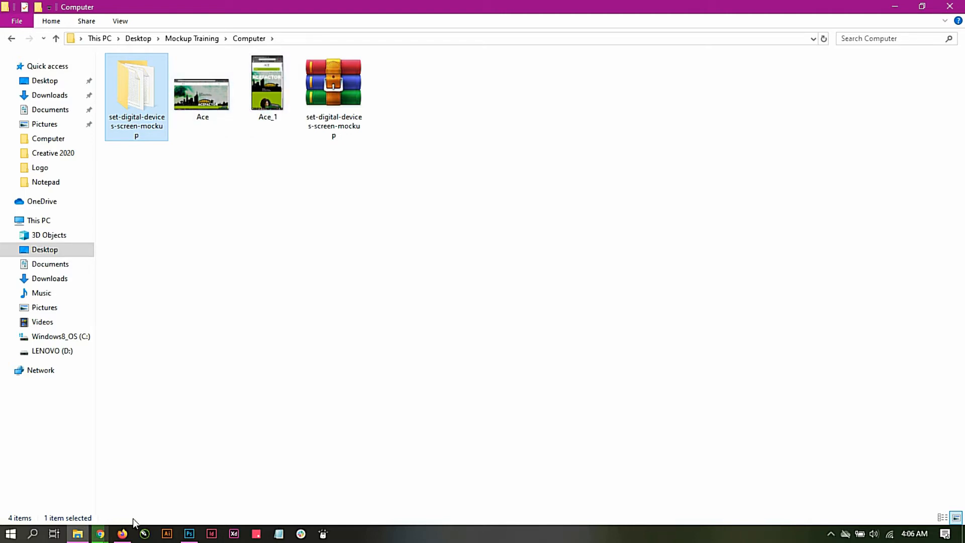
Step: Switch to Chrome and open acecreativeacademy.com in a new tab to view the Ace Creative Academy home page
left_click(100, 534)
left_click(146, 501)
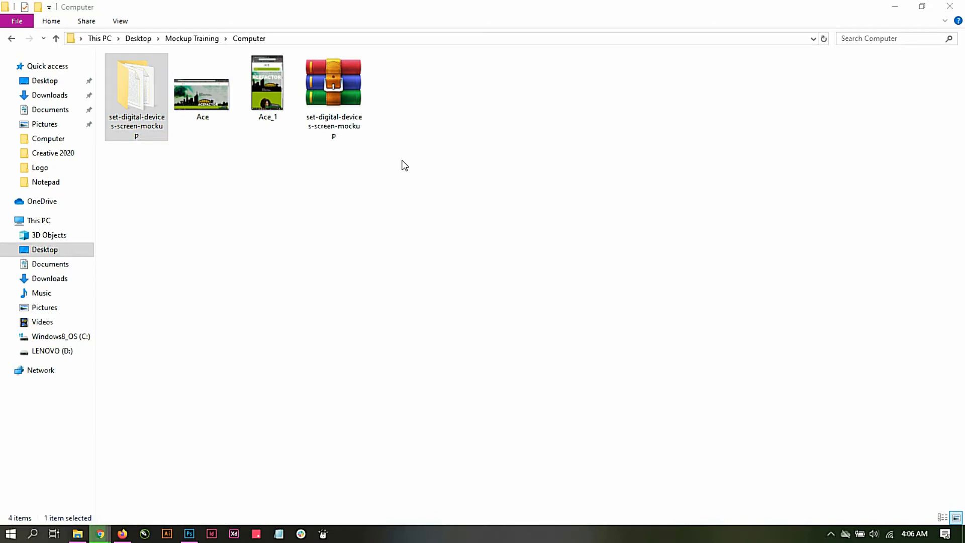
left_click(308, 11)
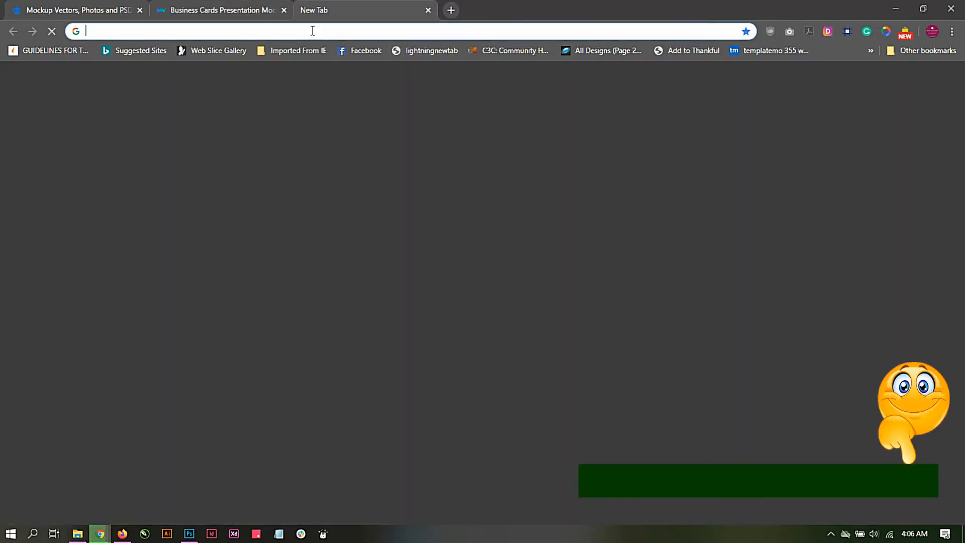
type("ac")
key("Return")
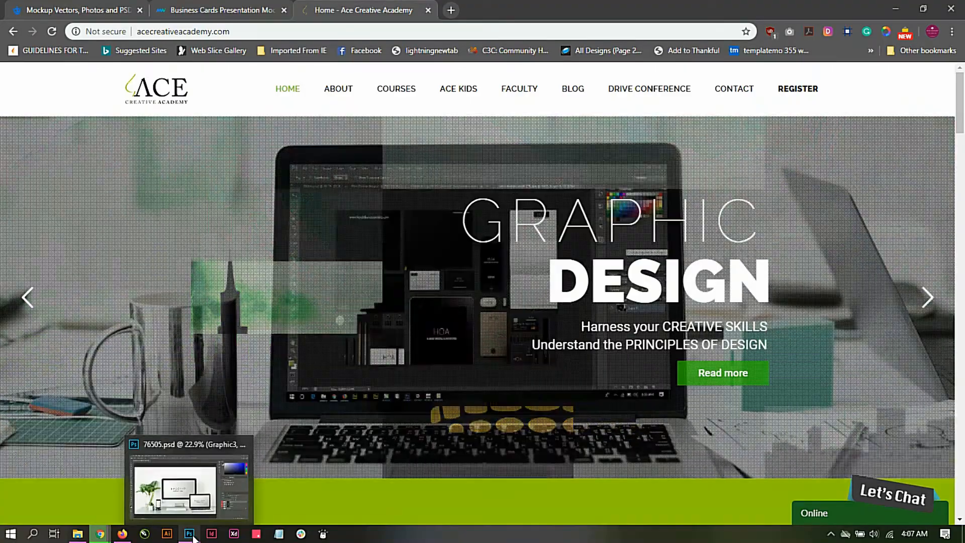
Step: Switch to Photoshop and open the Ace image from the Computer folder inside Mockup Training on the Desktop
left_click(194, 539)
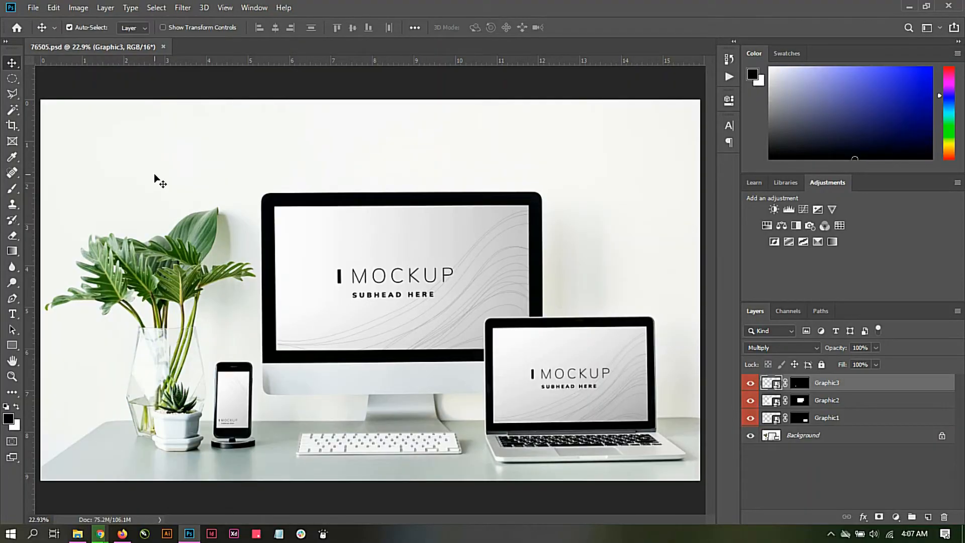
left_click(33, 9)
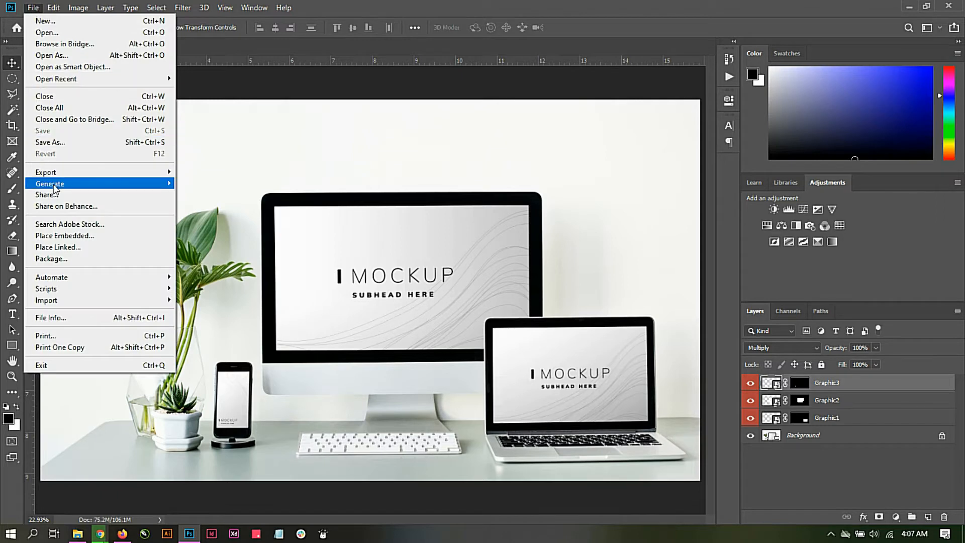
left_click(59, 35)
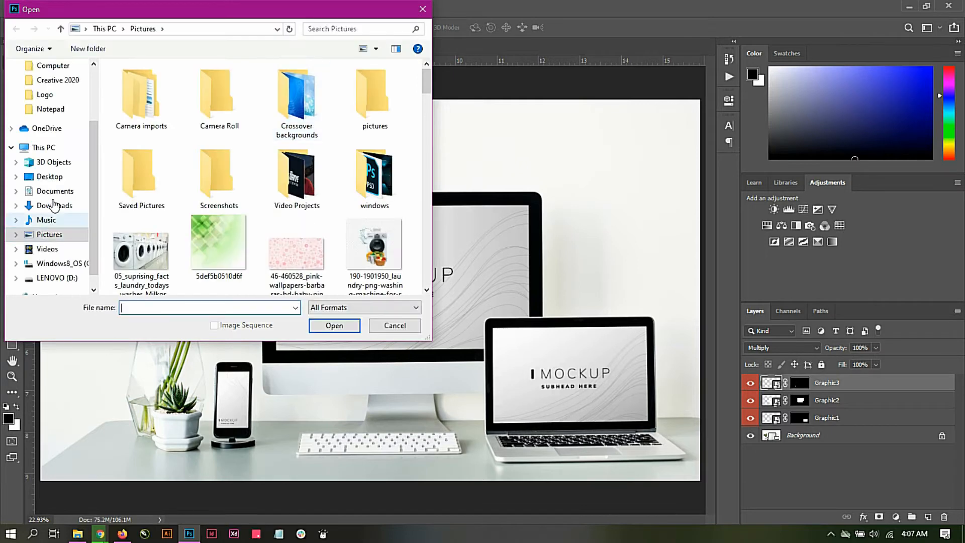
left_click(50, 177)
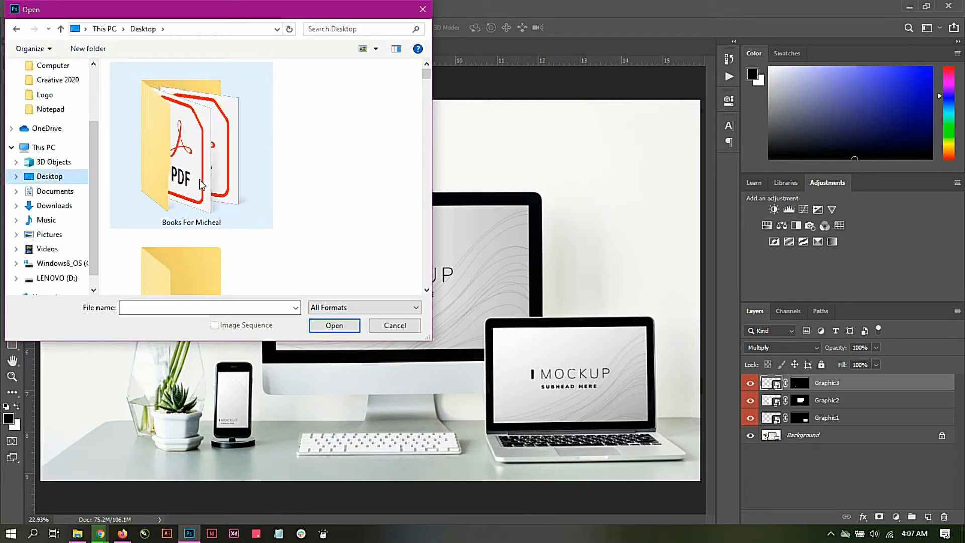
left_click(199, 179)
scroll(199, 190, "down", 3)
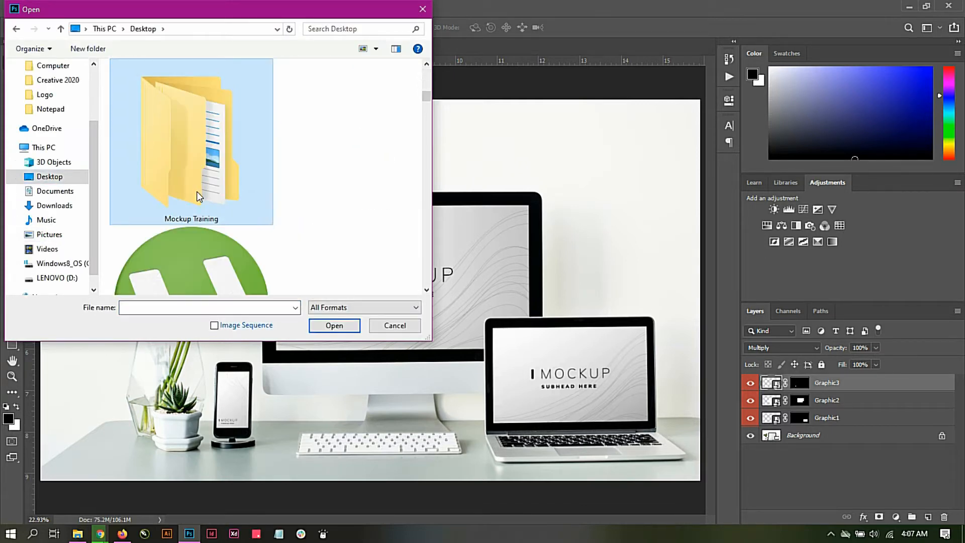
double_click(202, 196)
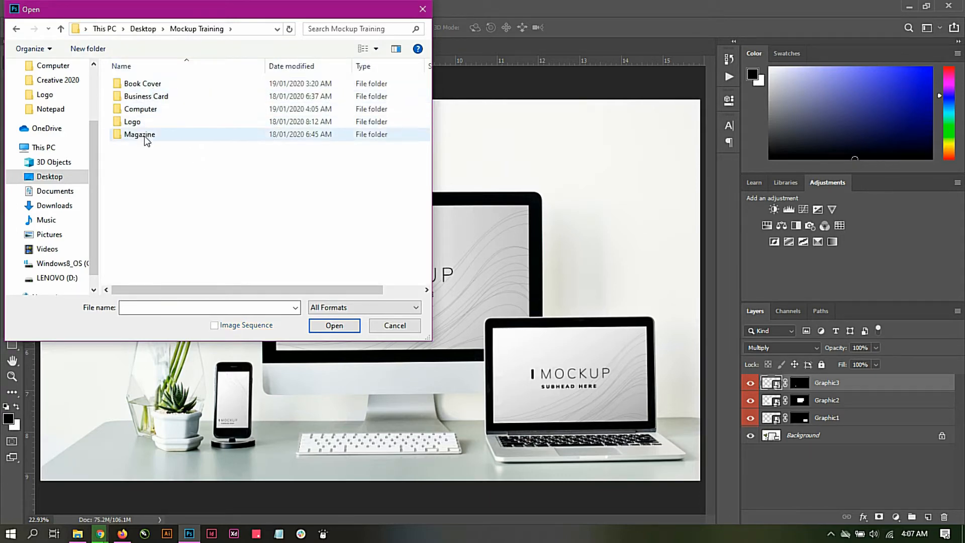
double_click(144, 110)
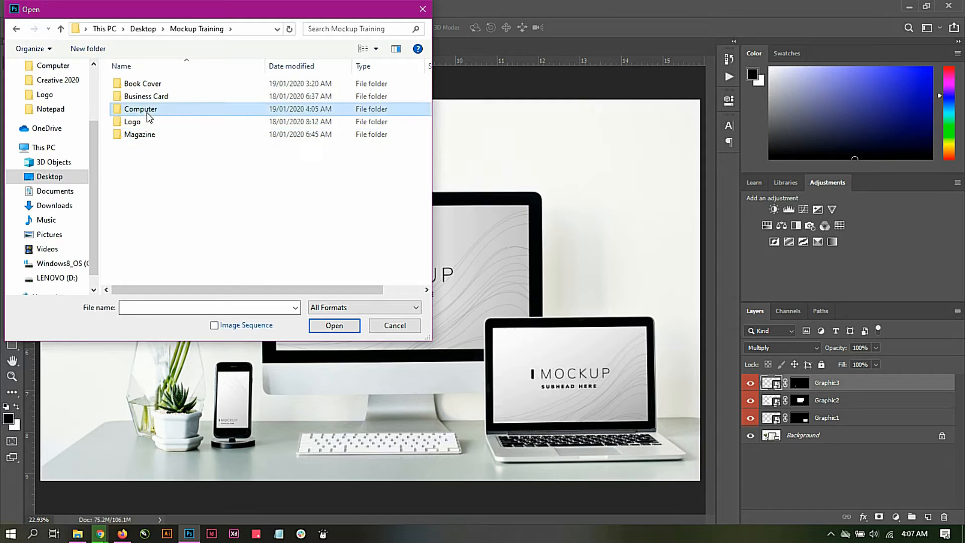
left_click(208, 115)
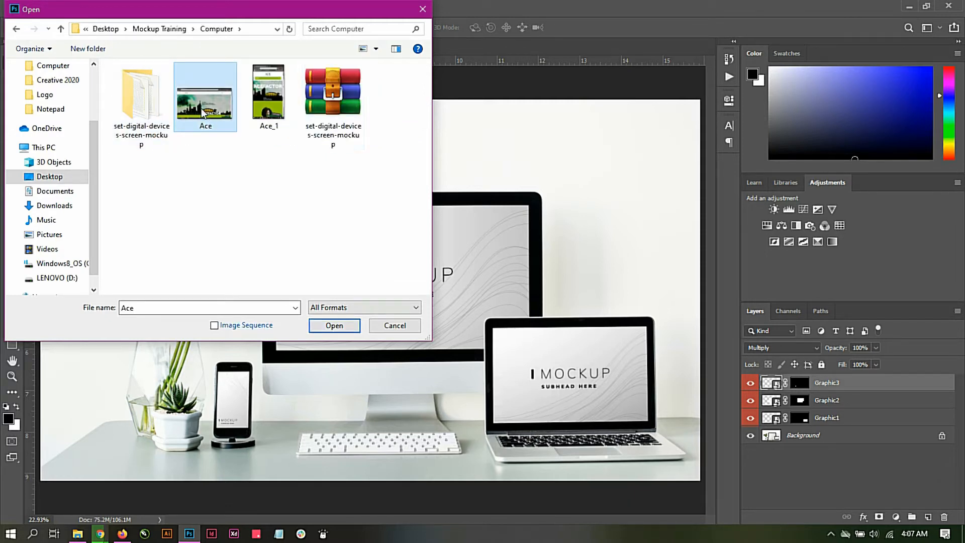
left_click(333, 325)
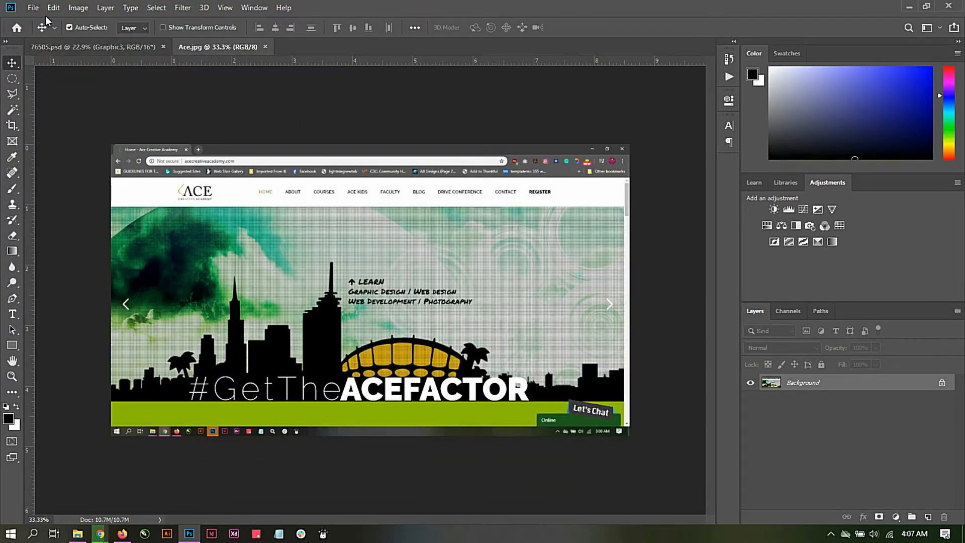
Step: Return to the 76505.psd mockup and open the contents of the Graphic1 smart object
left_click(51, 44)
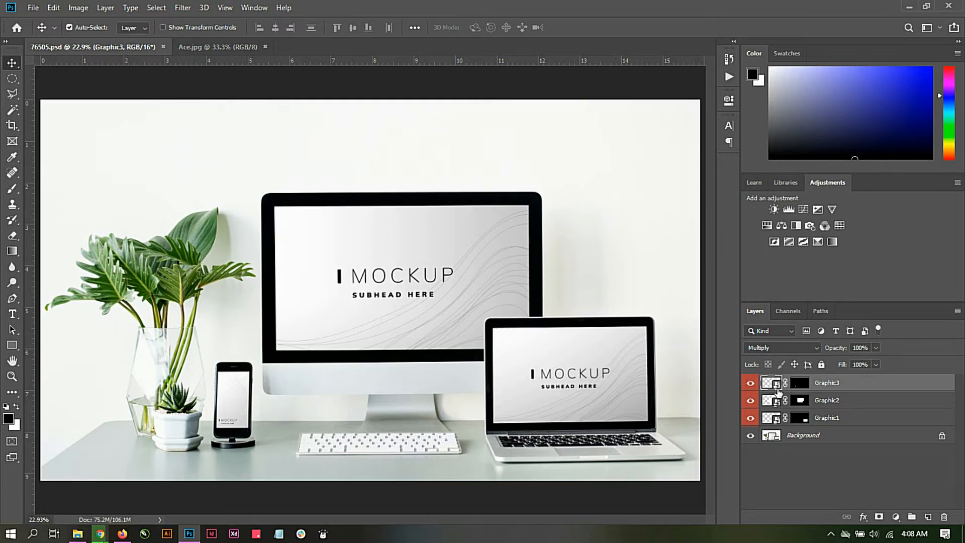
left_click(772, 418)
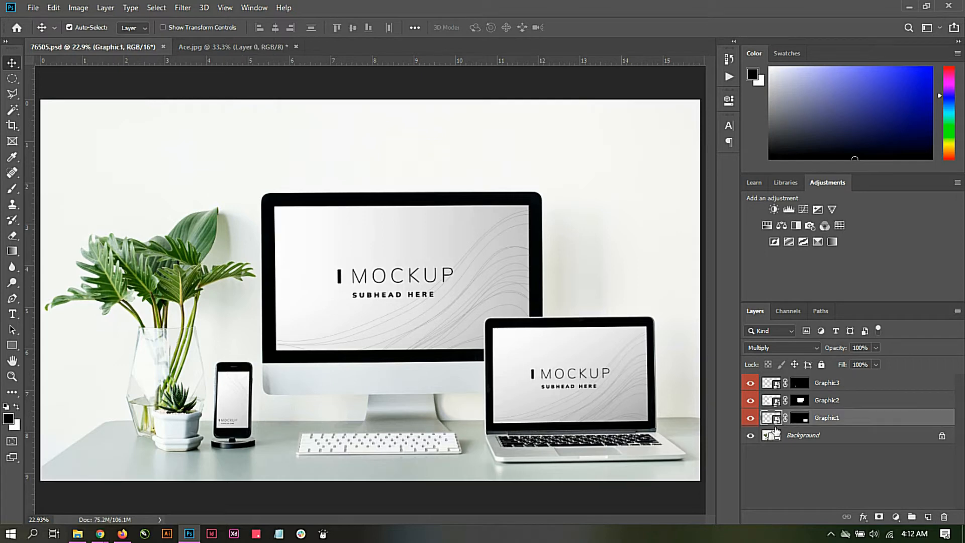
double_click(773, 418)
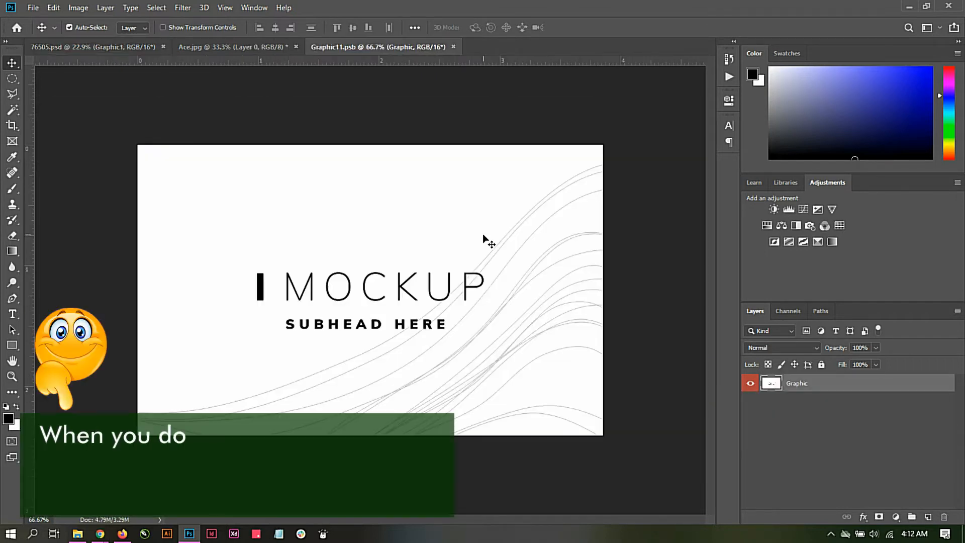
Step: Copy the Ace.jpg screenshot layer into the Graphic11.psb document, accepting the different bit depth
left_click(247, 45)
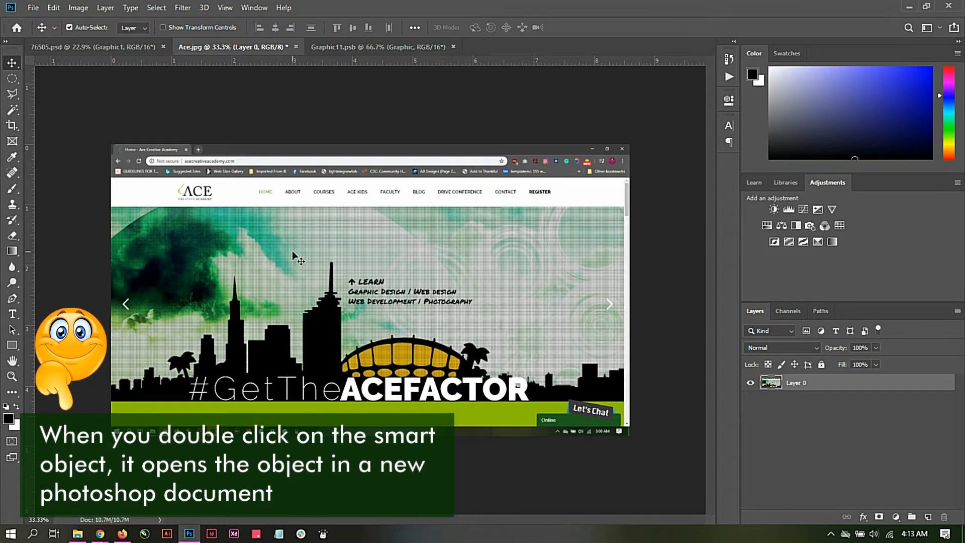
left_click_drag(298, 258, 364, 189)
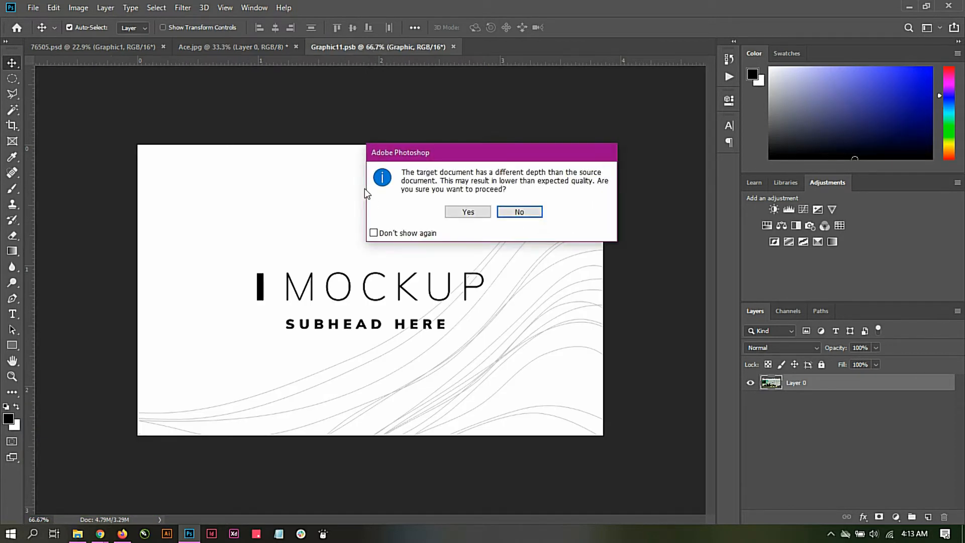
left_click(467, 212)
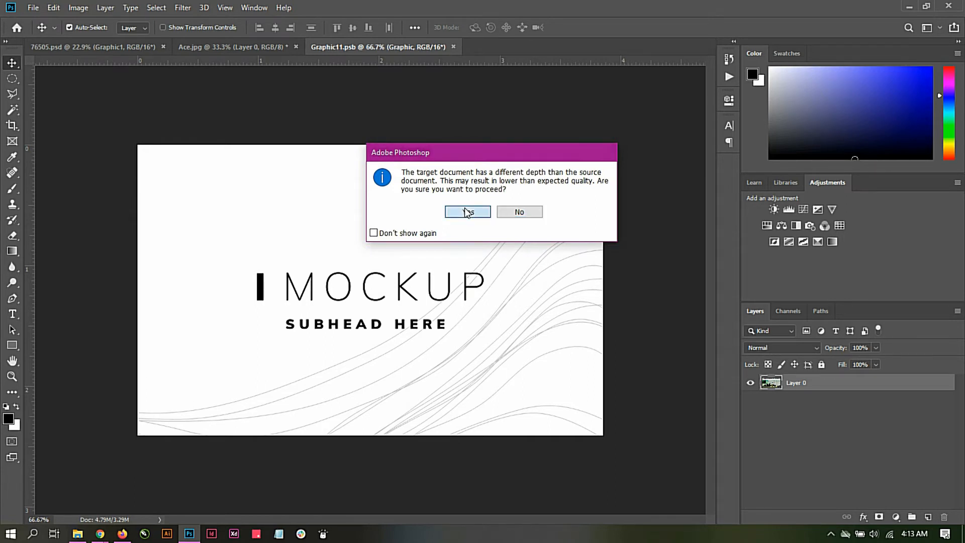
left_click(541, 227)
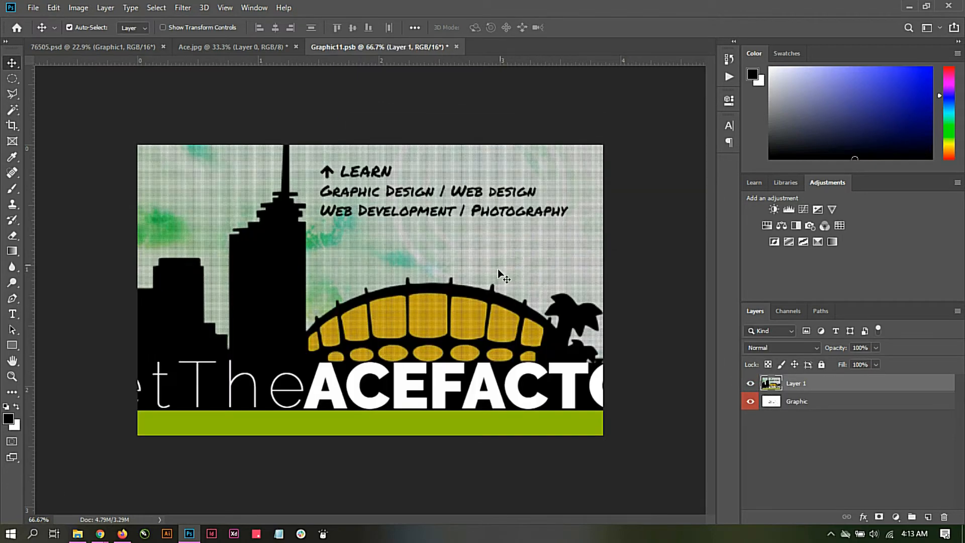
Step: Scale the pasted screenshot in Graphic11.psb to about 51% and position it to cover the whole canvas
left_click_drag(497, 268, 378, 301)
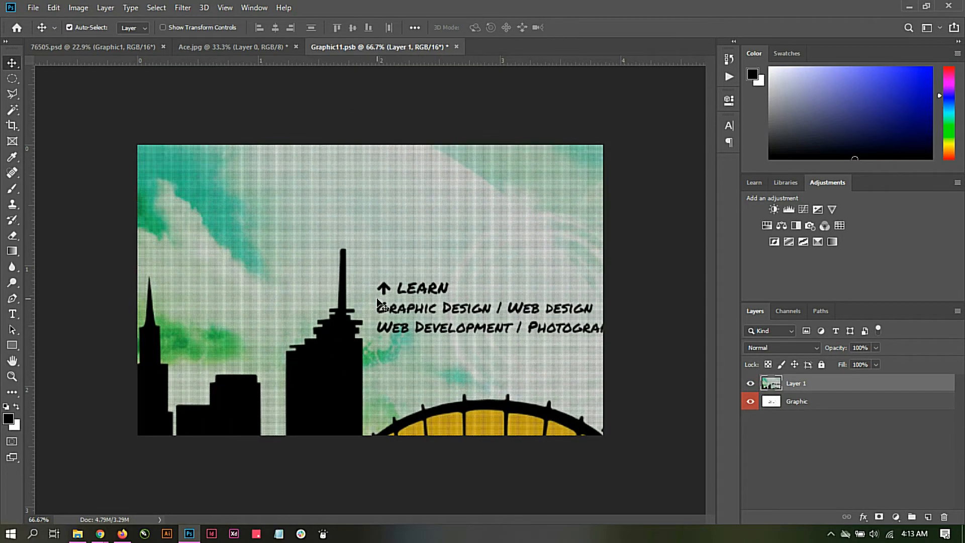
key("ctrl+minus")
key("ctrl+minus")
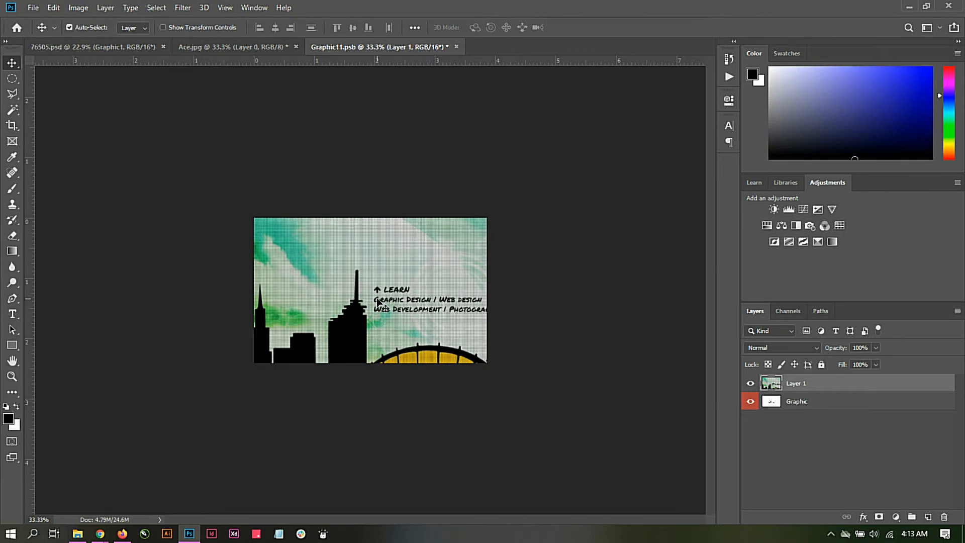
key("ctrl+t")
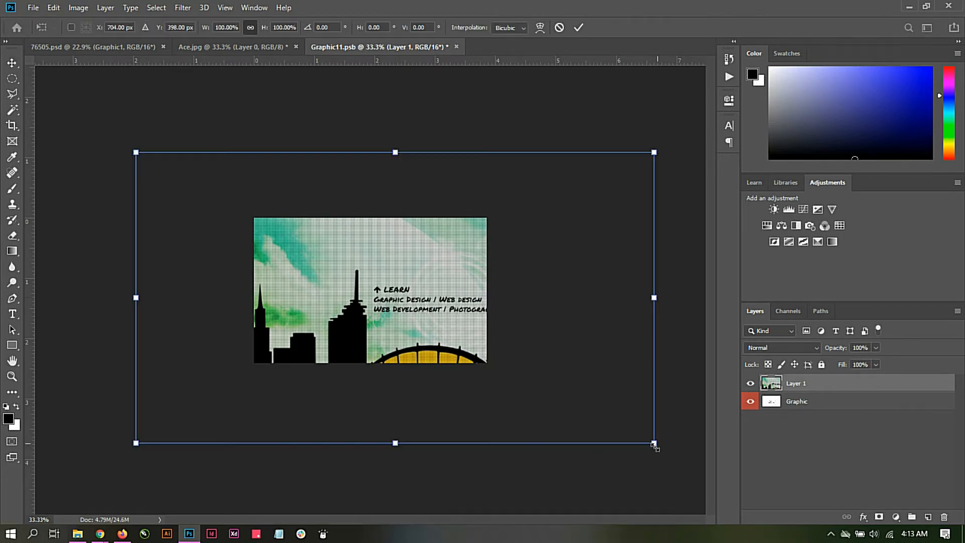
left_click_drag(648, 440, 523, 371)
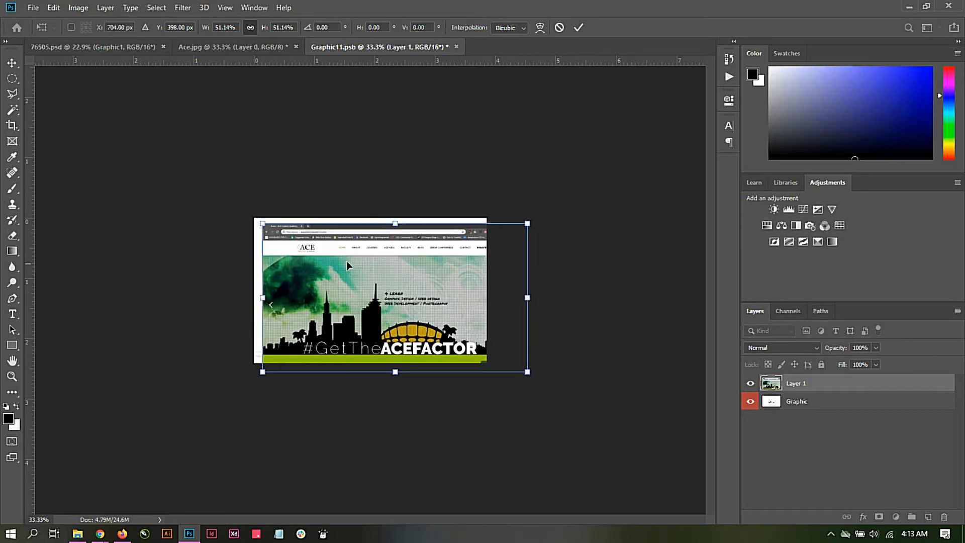
left_click_drag(346, 261, 337, 255)
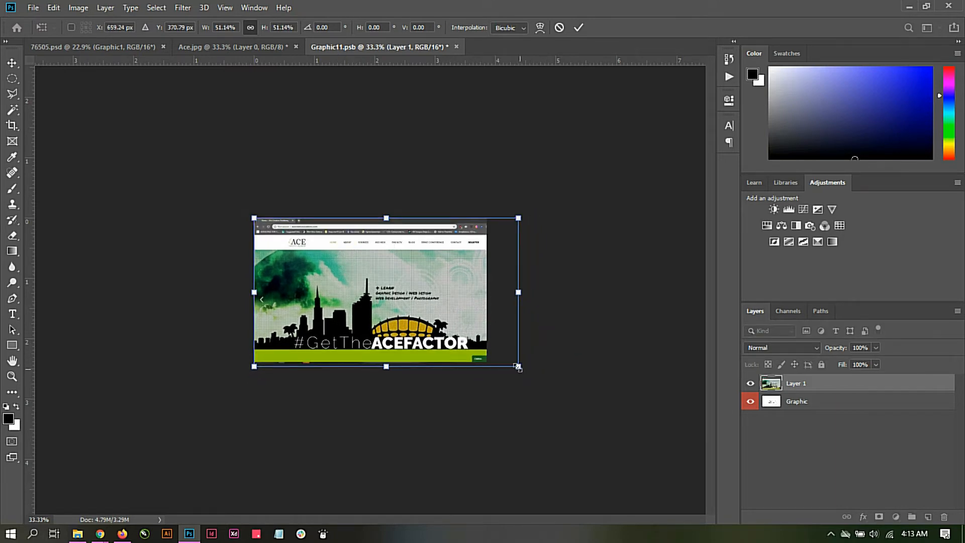
left_click_drag(519, 374, 512, 370)
left_click_drag(388, 297, 387, 300)
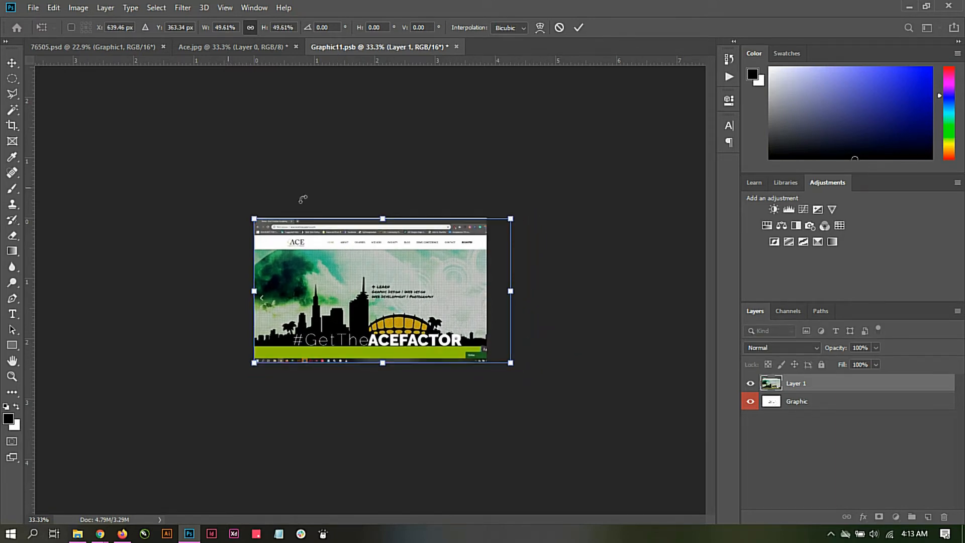
left_click_drag(511, 218, 517, 217)
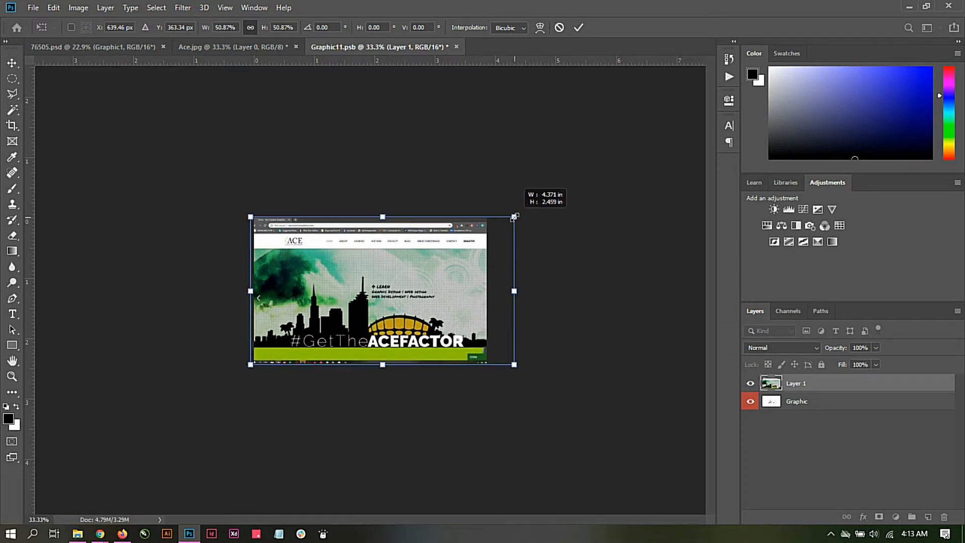
left_click_drag(431, 246, 433, 246)
left_click(578, 27)
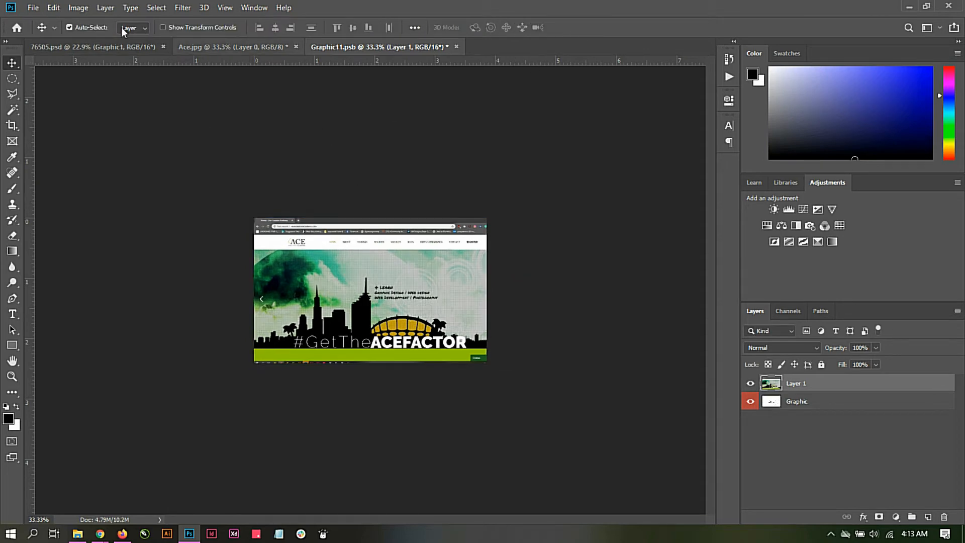
Step: Save the Graphic11.psb smart object and return to the 76505.psd mockup to check the laptop screen
left_click(34, 8)
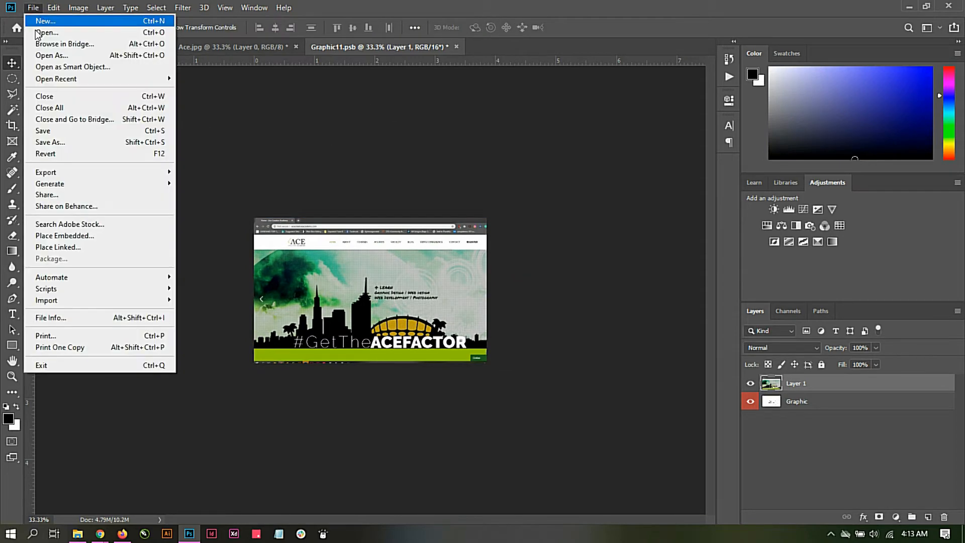
left_click(59, 131)
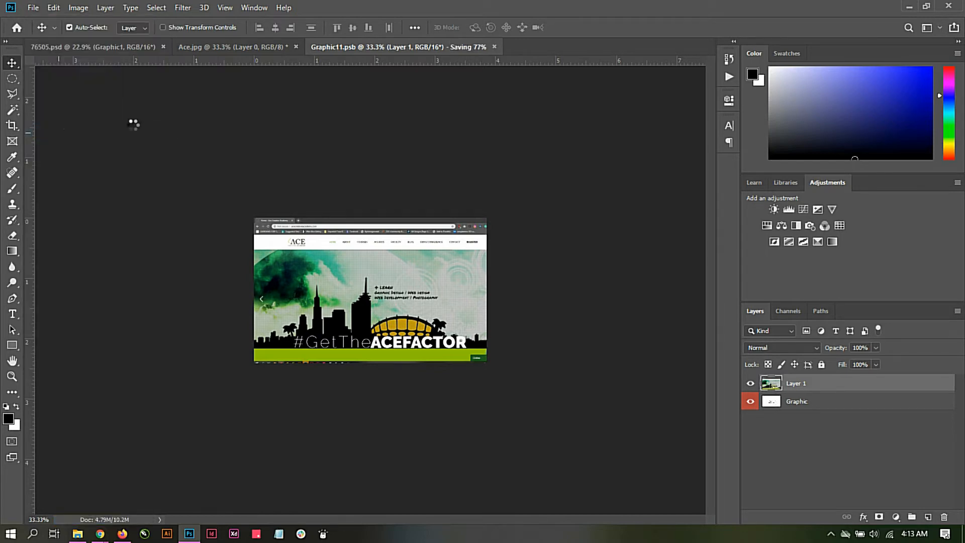
left_click(71, 47)
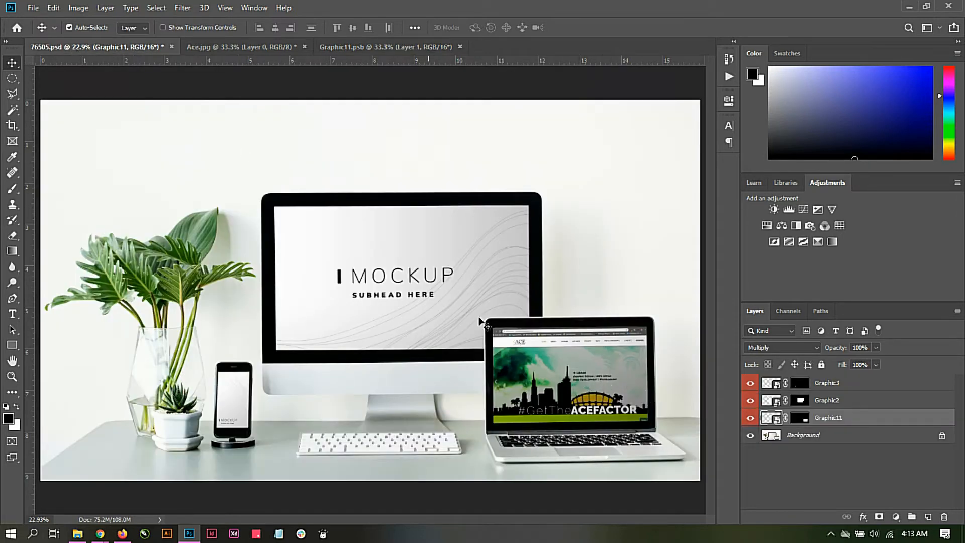
Step: Open the Graphic2 smart object and copy the screenshot from Graphic11.psb into it, aligned to the canvas's top-left corner
double_click(773, 401)
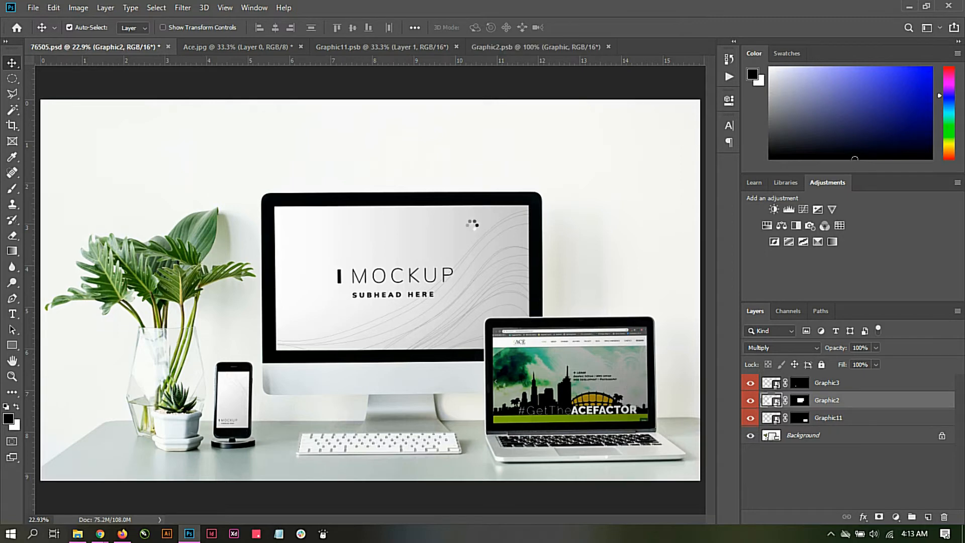
left_click(367, 46)
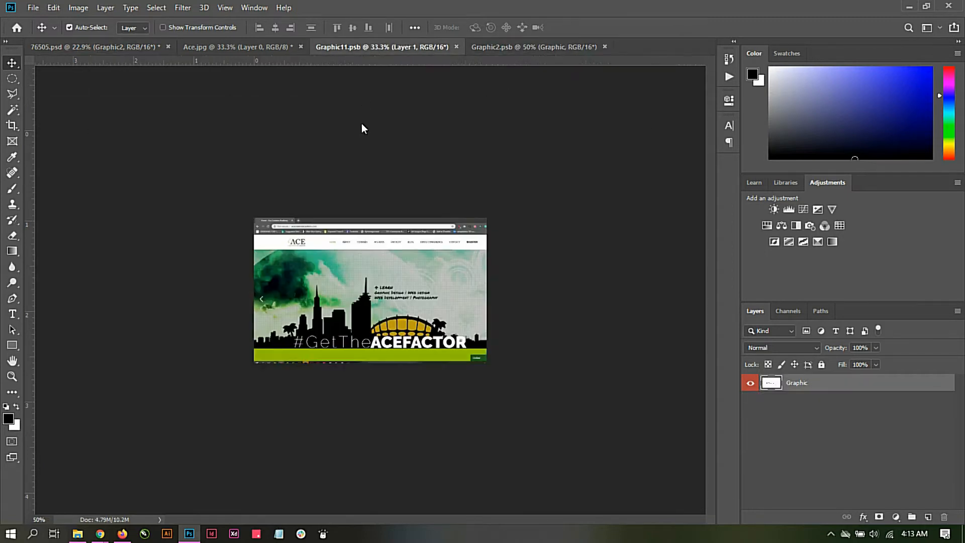
left_click_drag(378, 249, 422, 197)
left_click_drag(466, 229, 357, 294)
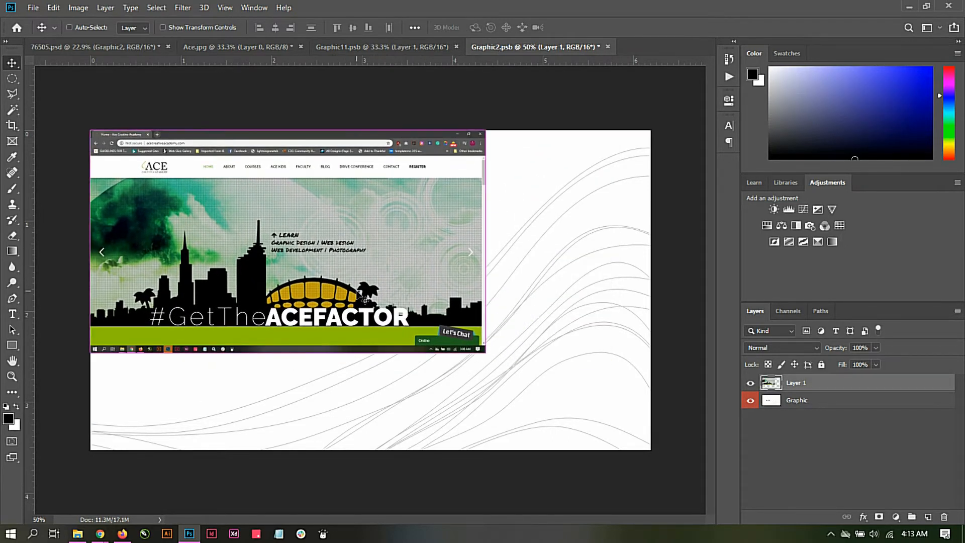
Step: Scale the pasted screenshot in Graphic2.psb to about 143% so that it covers the whole canvas
key("ctrl+t")
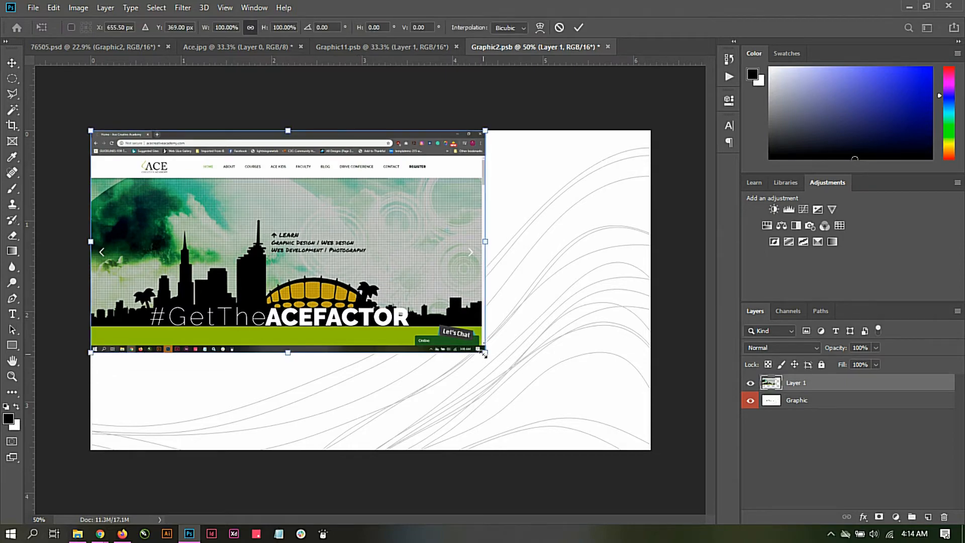
left_click_drag(485, 355, 572, 401)
left_click_drag(385, 278, 475, 323)
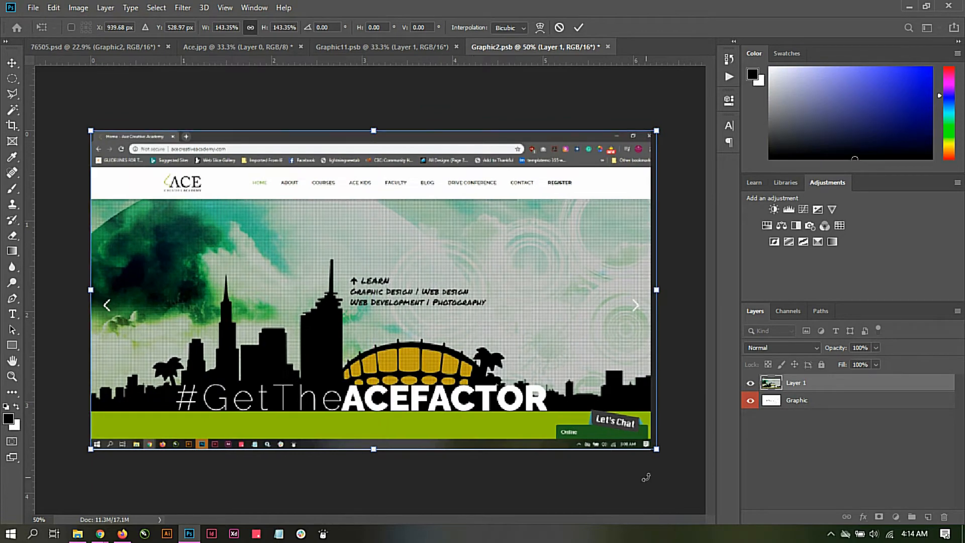
left_click(579, 27)
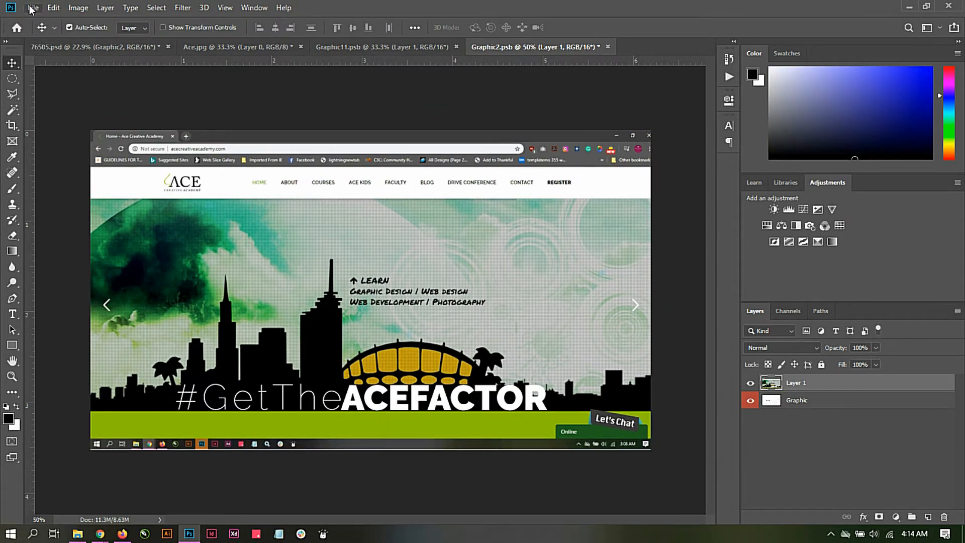
Step: Save the Graphic2.psb smart object and return to the 76505.psd mockup to check the monitor screen
left_click(31, 7)
left_click(46, 134)
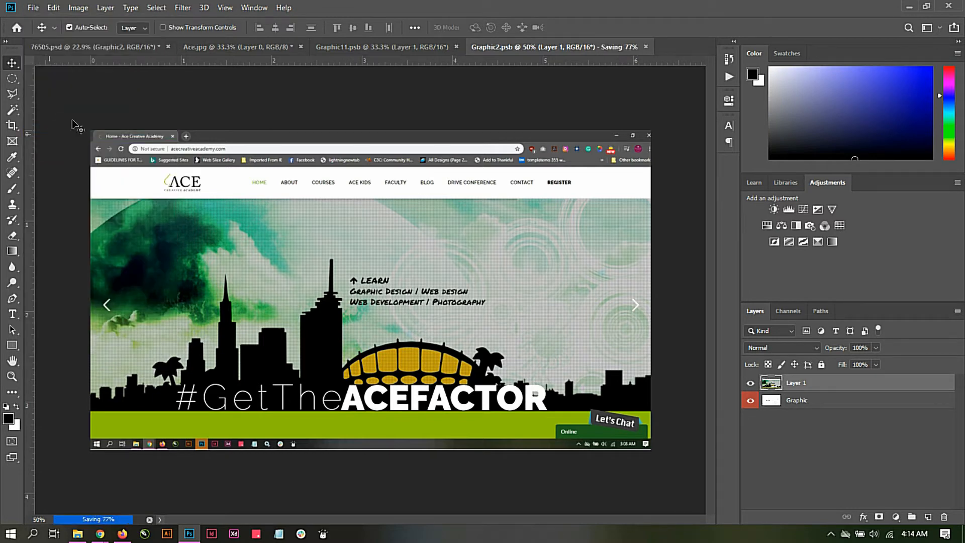
left_click(101, 48)
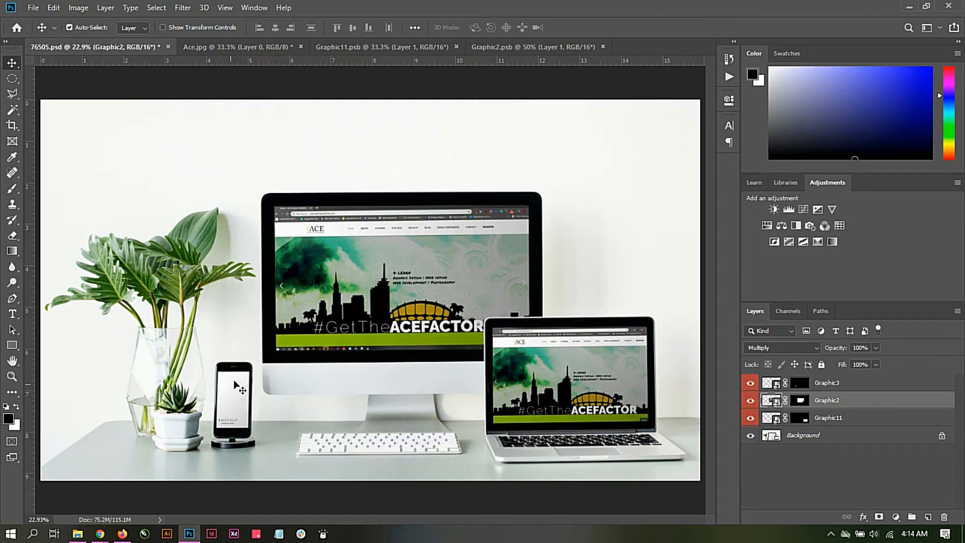
Step: Open the mobile screenshot Ace_1.jpg and the contents of the Graphic3 smart object from the 76505.psd mockup
left_click(33, 7)
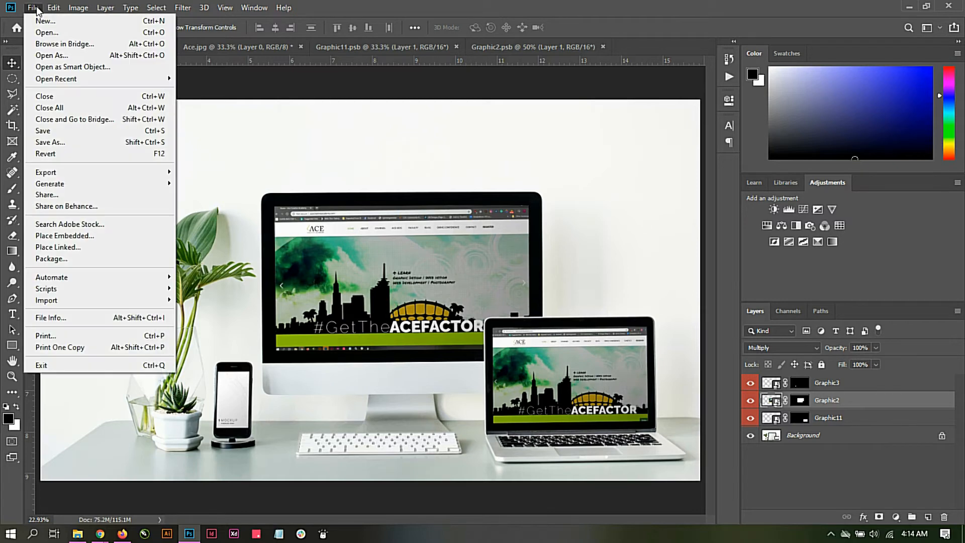
left_click(56, 34)
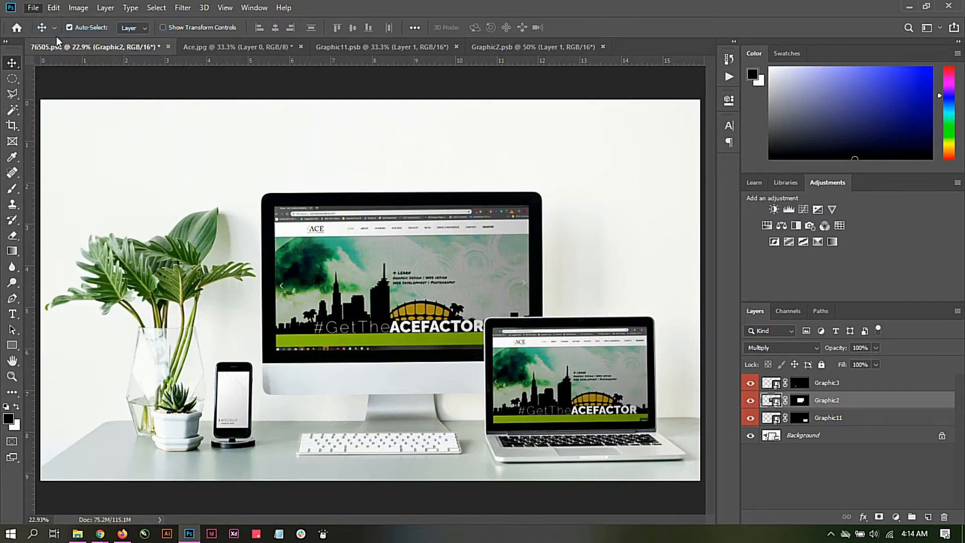
double_click(265, 92)
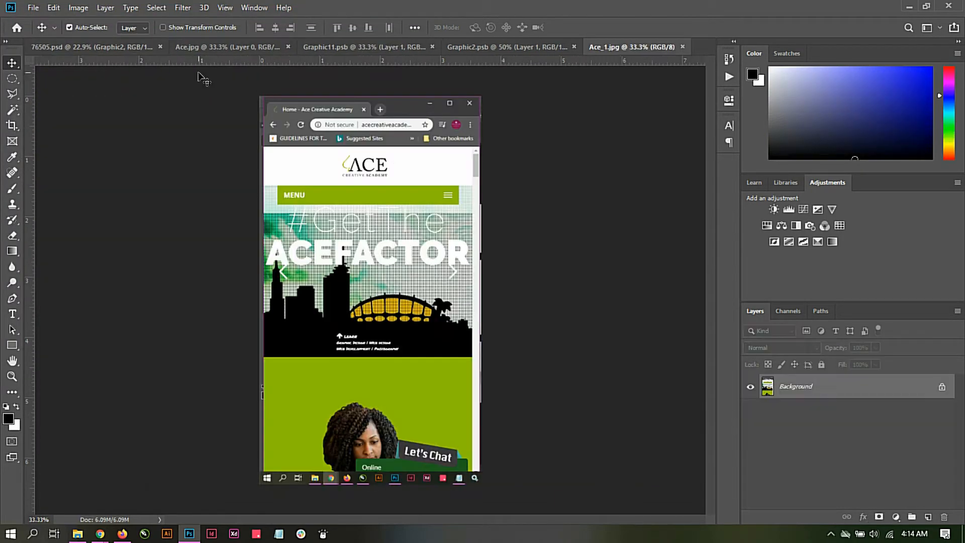
left_click(79, 48)
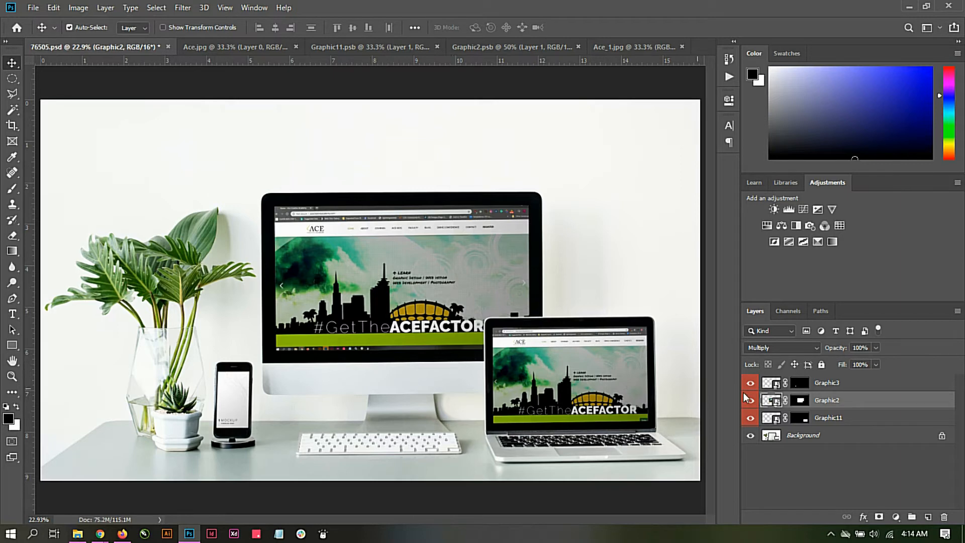
double_click(774, 384)
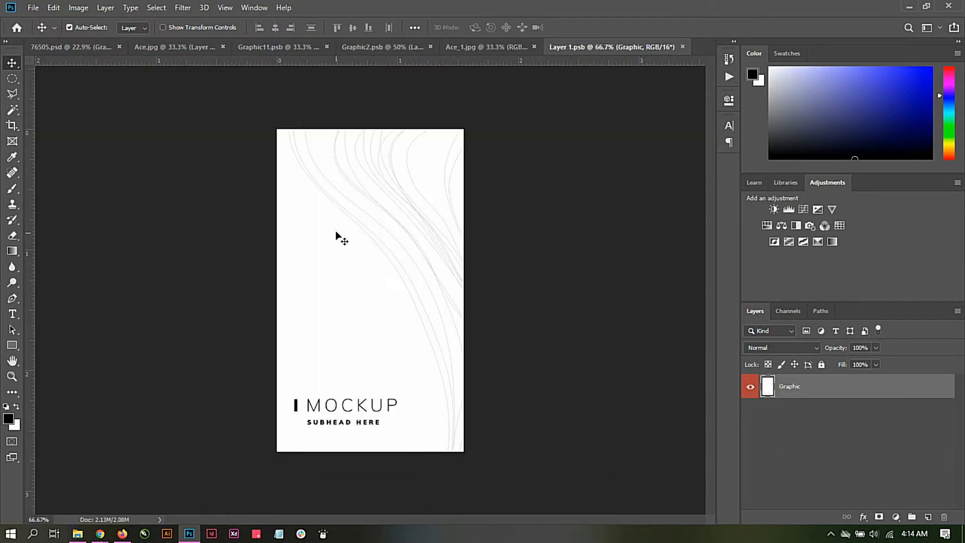
Step: Convert the Ace_1.jpg background into the regular layer Layer 0 and copy it into Layer 1.psb, accepting the different bit depth
left_click(487, 45)
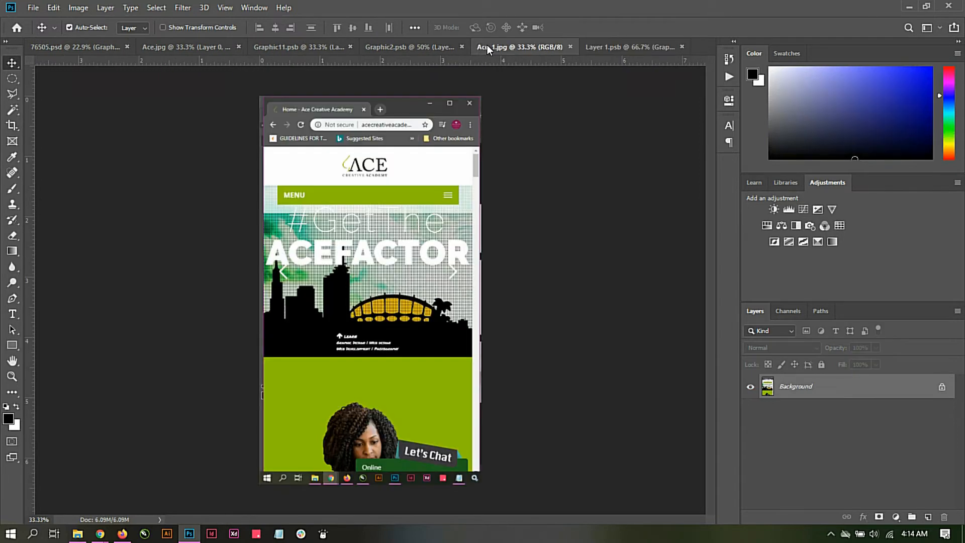
double_click(835, 392)
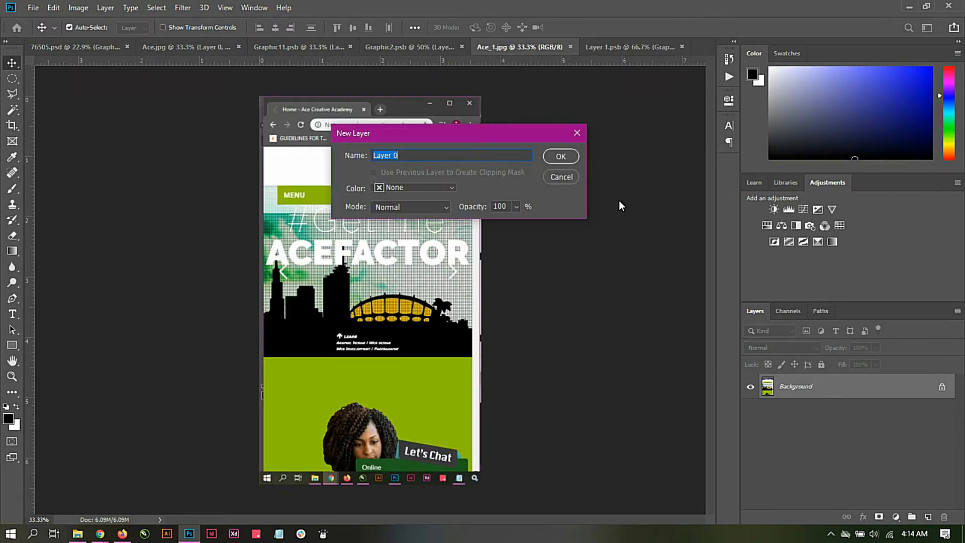
left_click(561, 156)
left_click_drag(465, 209, 413, 217)
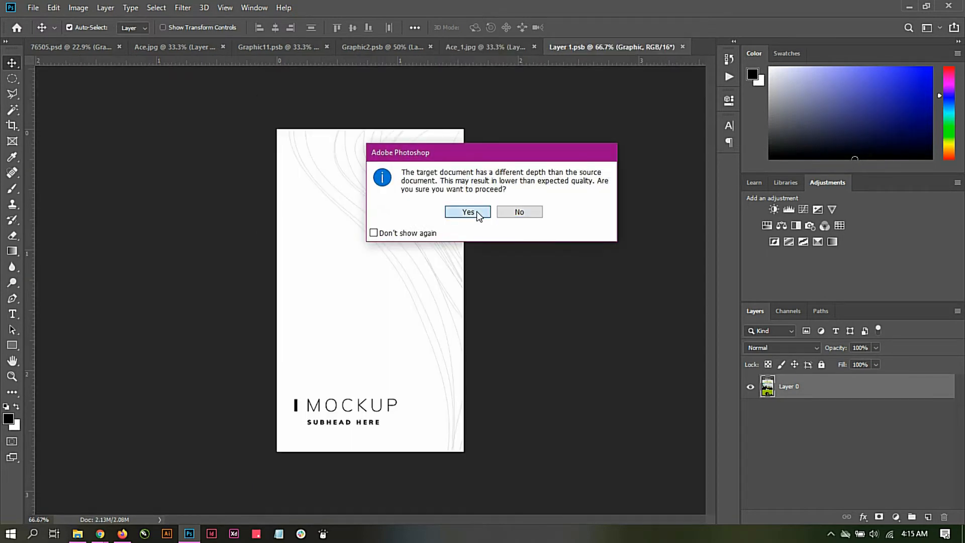
left_click(476, 211)
left_click(524, 226)
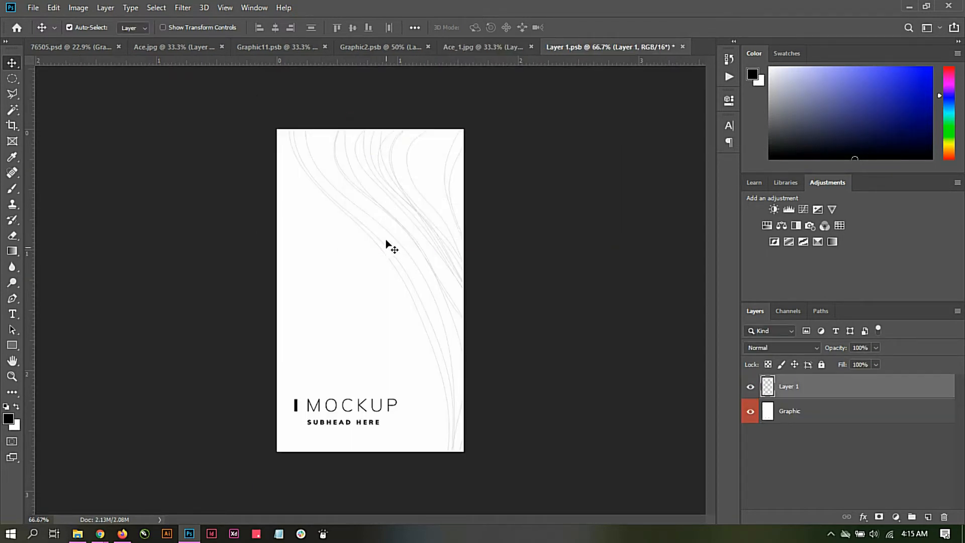
Step: Scale the pasted mobile screenshot in Layer 1.psb to about 44% and position it to cover the whole canvas
left_click_drag(393, 229, 395, 246)
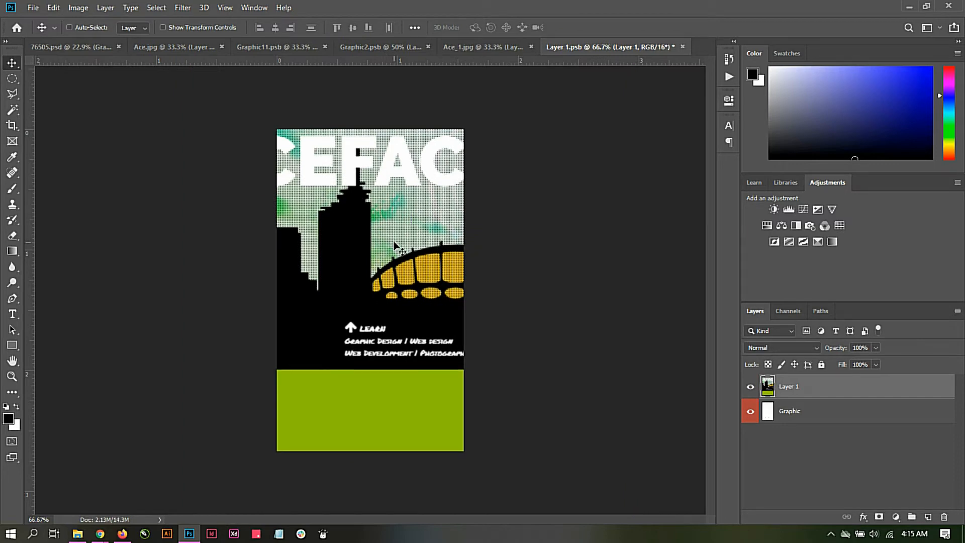
key("ctrl+minus")
key("ctrl+minus")
key("ctrl+t")
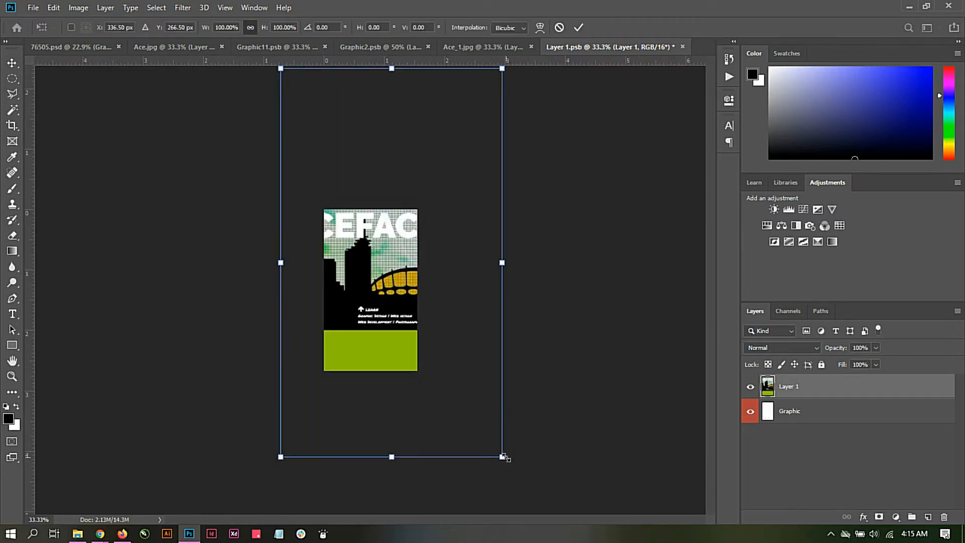
left_click_drag(505, 455, 439, 351)
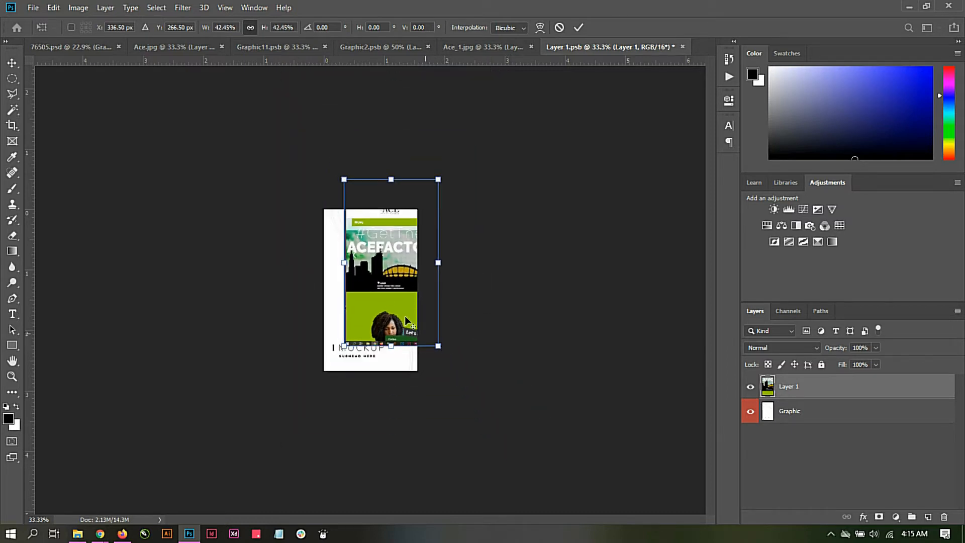
left_click_drag(381, 284, 355, 308)
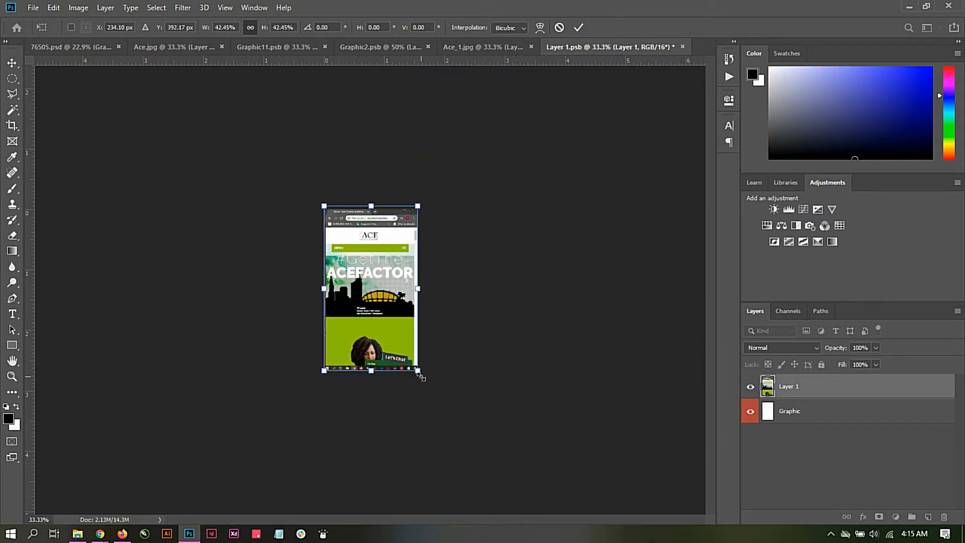
left_click_drag(421, 377, 423, 382)
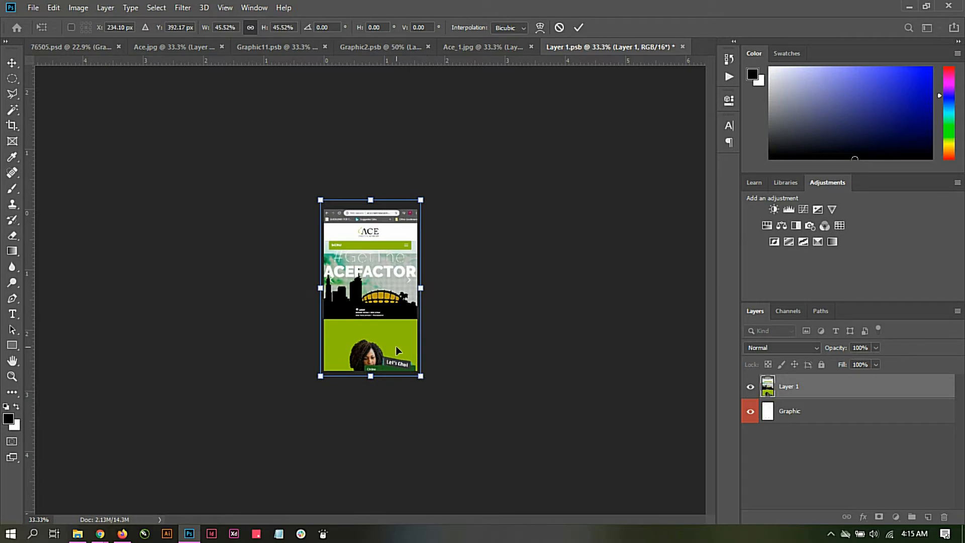
left_click_drag(396, 345, 420, 380)
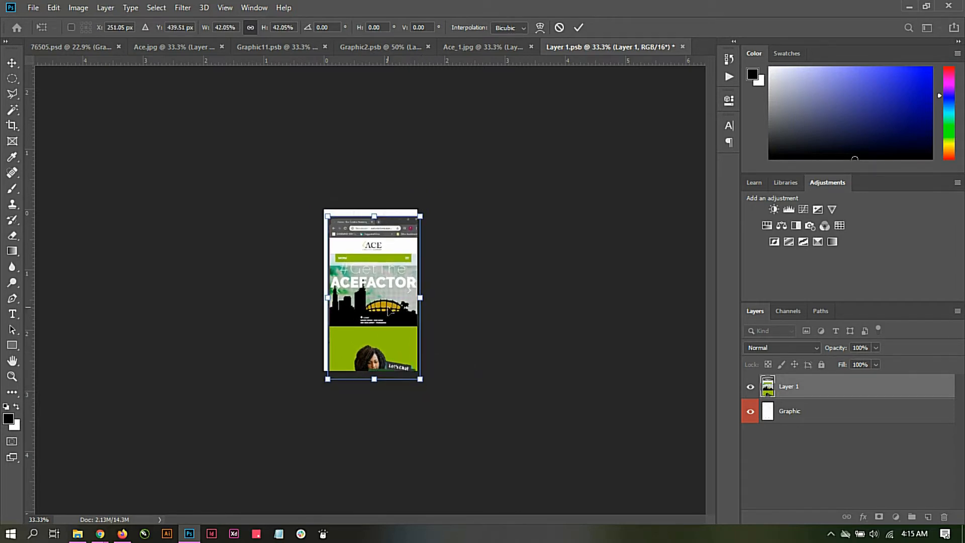
left_click_drag(382, 314, 380, 310)
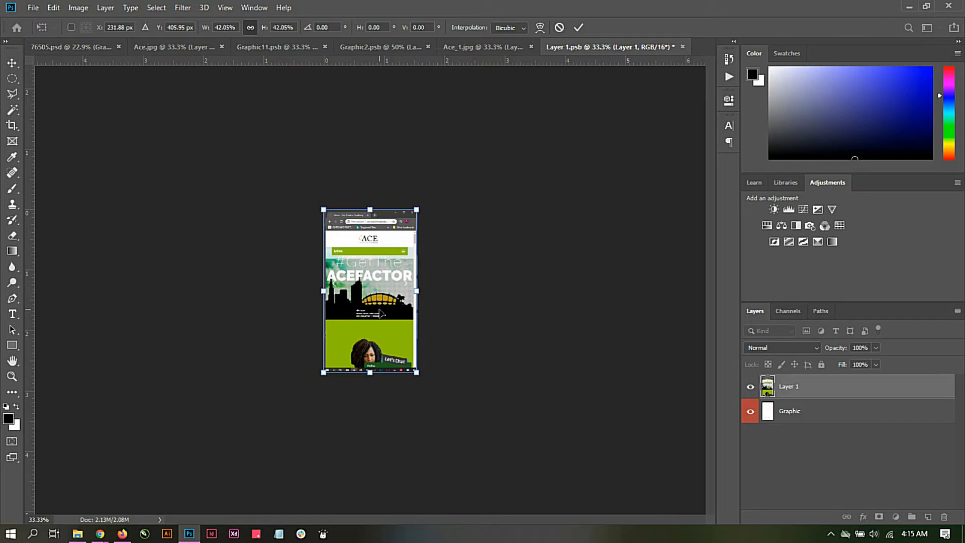
key("ctrl+plus")
key("ctrl+plus")
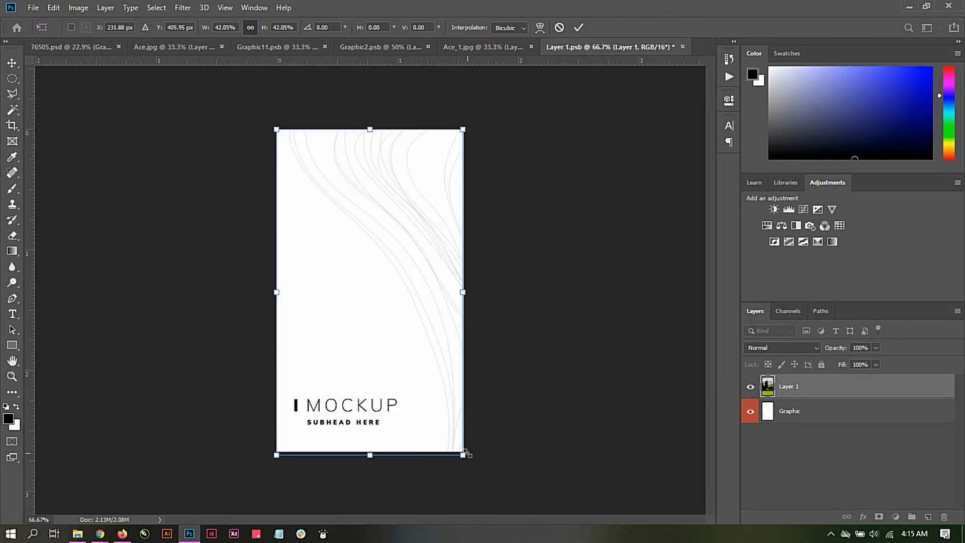
left_click_drag(465, 457, 468, 463)
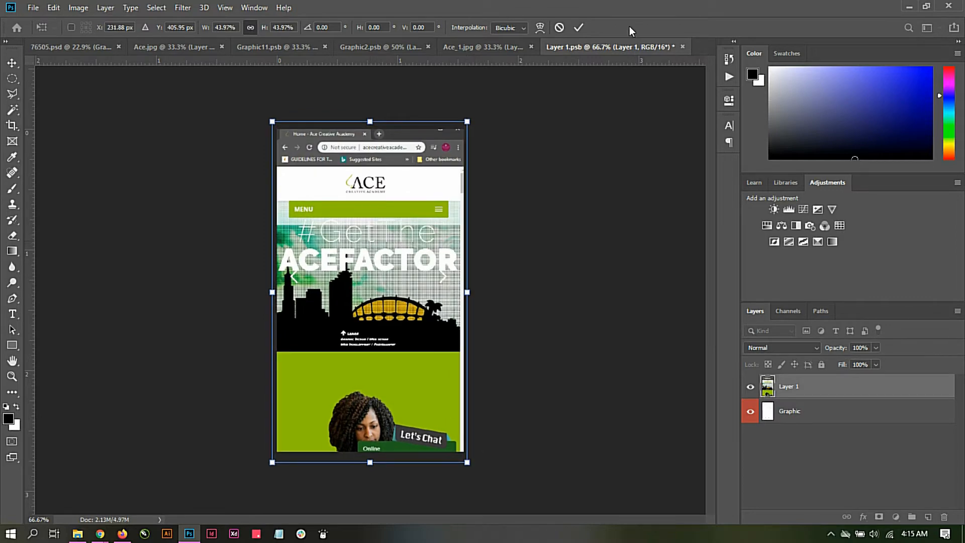
left_click(579, 27)
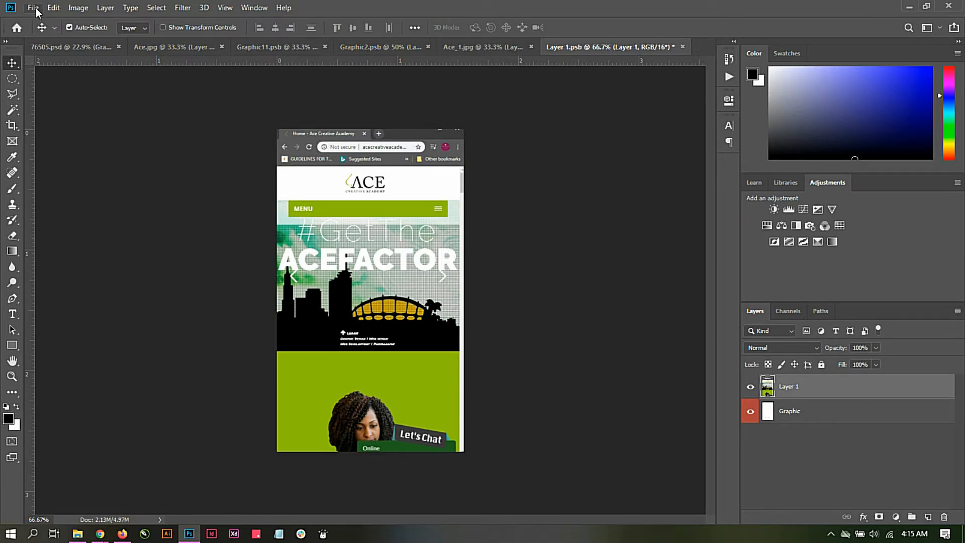
Step: Save the Layer 1.psb smart object and return to the 76505.psd mockup to check the phone screen
left_click(34, 8)
left_click(44, 131)
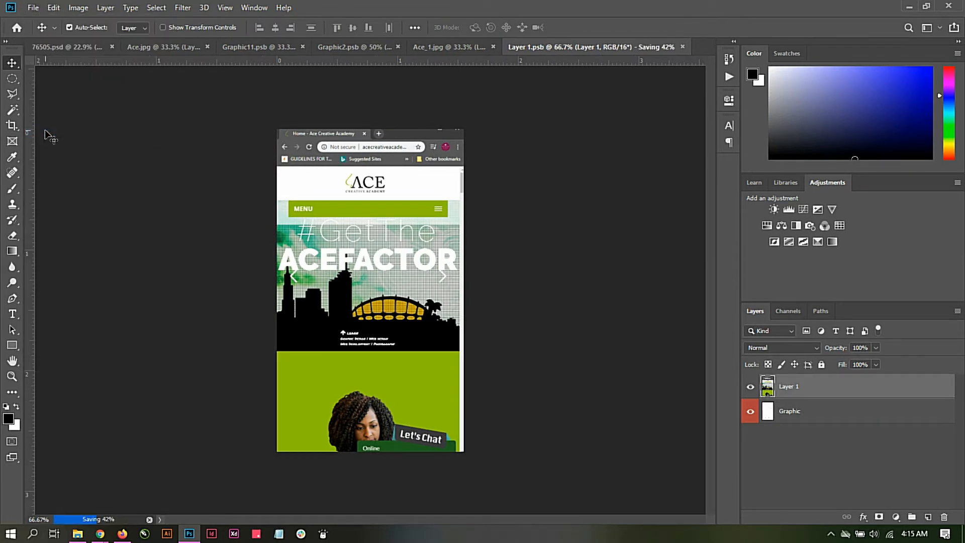
left_click(75, 49)
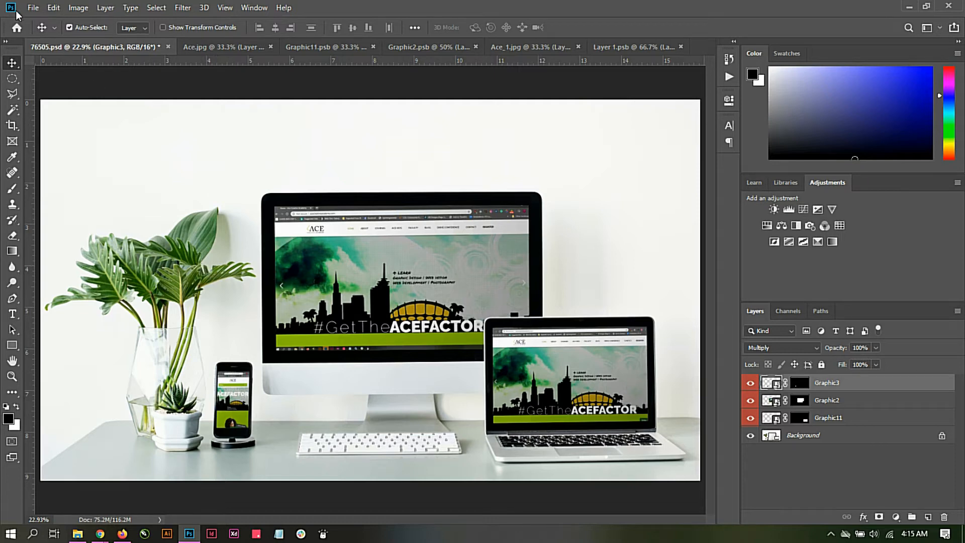
Step: Begin saving the finished mockup under a new name, choosing the Mockup Training folder and the file name Website
left_click(30, 8)
left_click(67, 144)
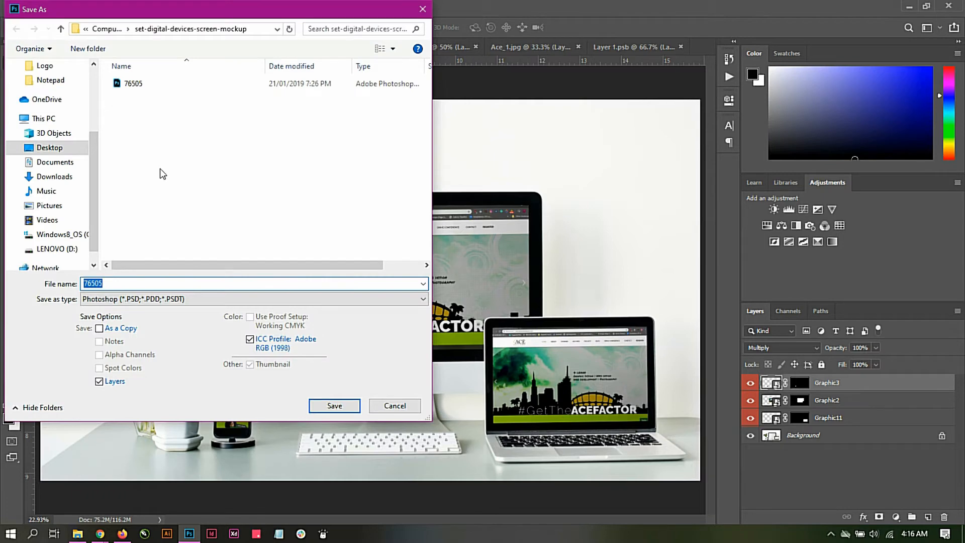
left_click(107, 29)
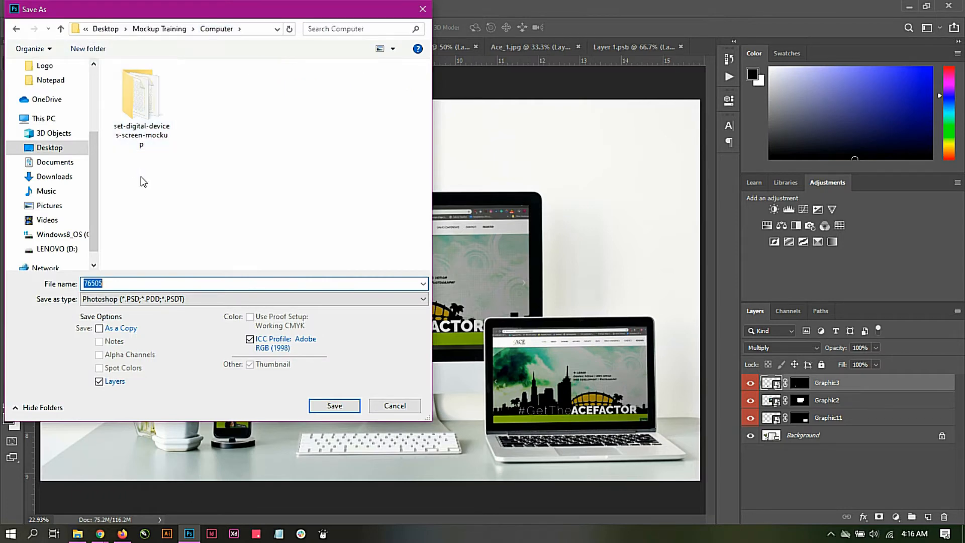
left_click(151, 30)
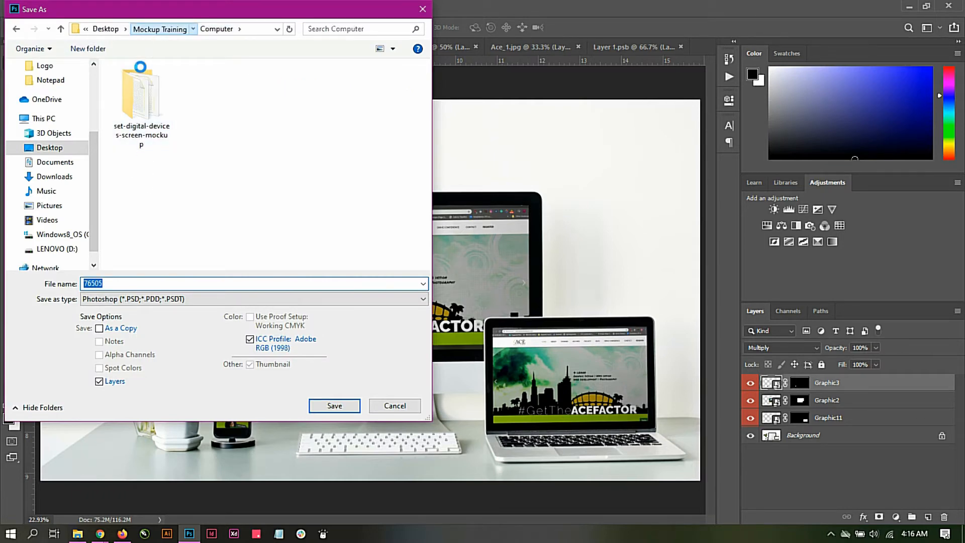
left_click(129, 283)
left_click_drag(128, 283, 2, 257)
key("BackSpace")
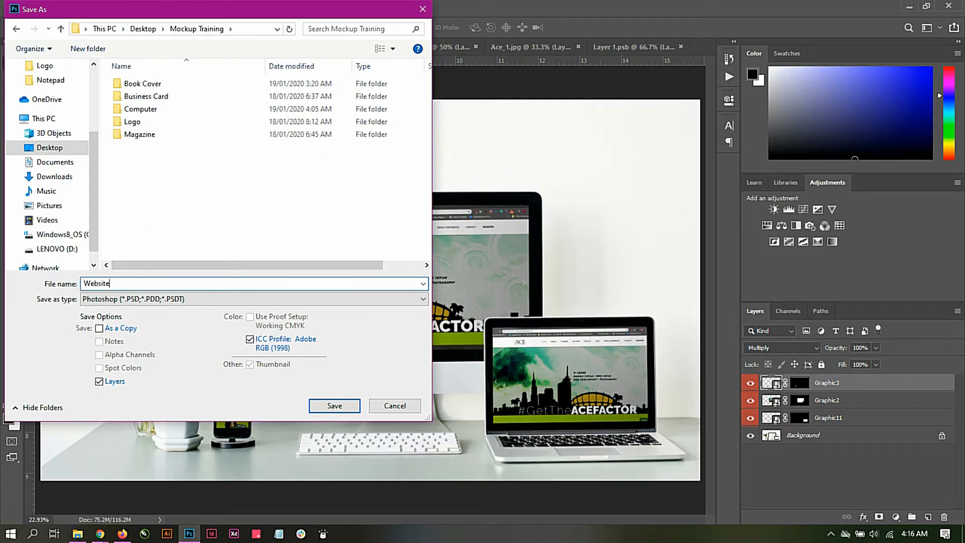
Step: Set the file type to JPEG and save with Maximum quality 12 and the Baseline ("Standard") format option
left_click(156, 301)
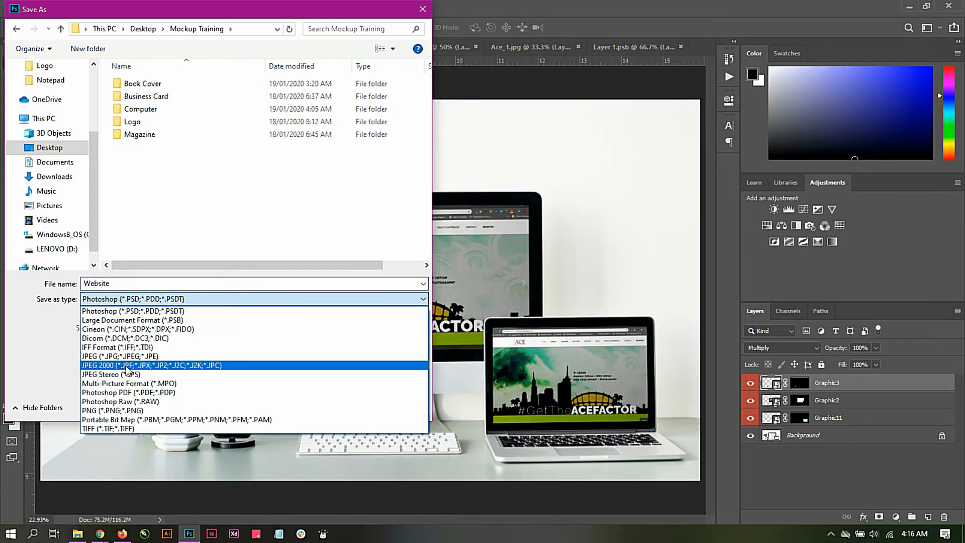
left_click(150, 356)
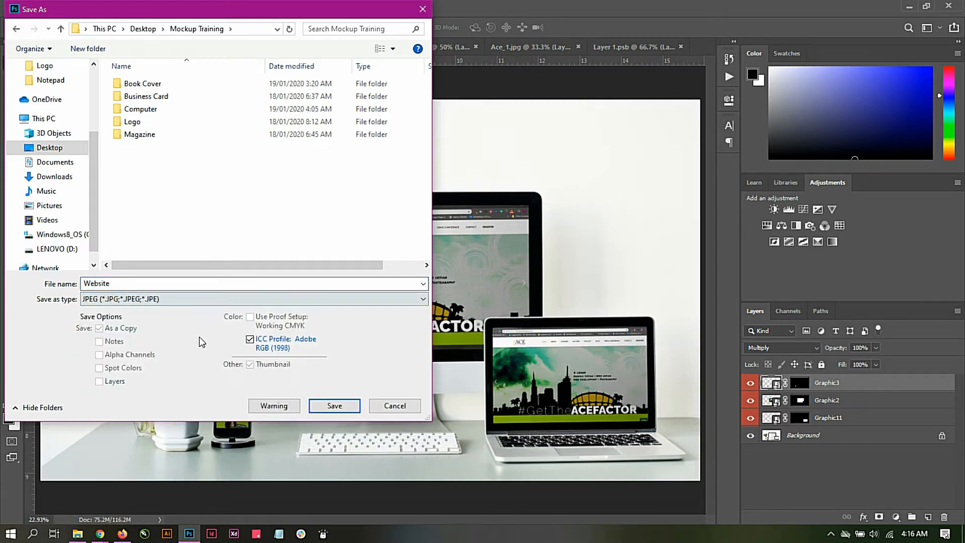
left_click(334, 405)
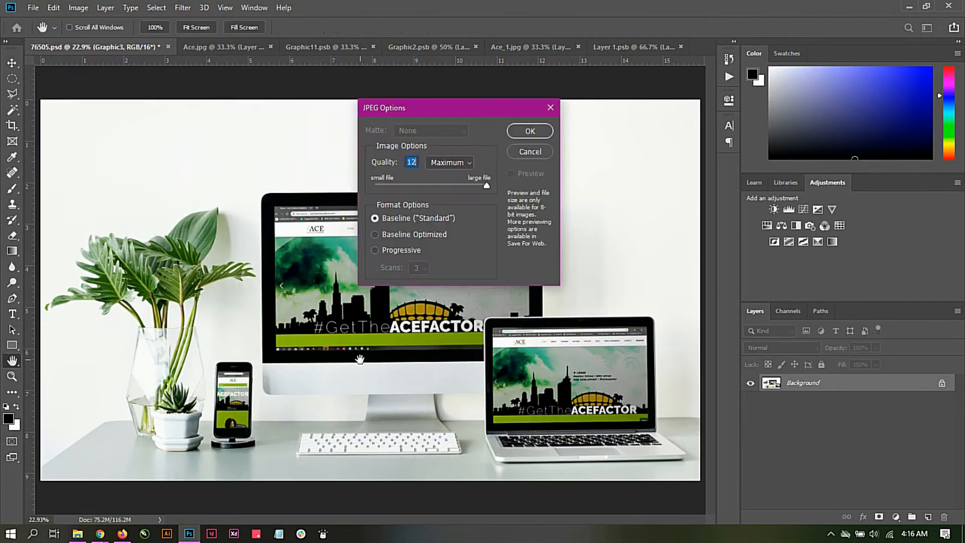
left_click(531, 131)
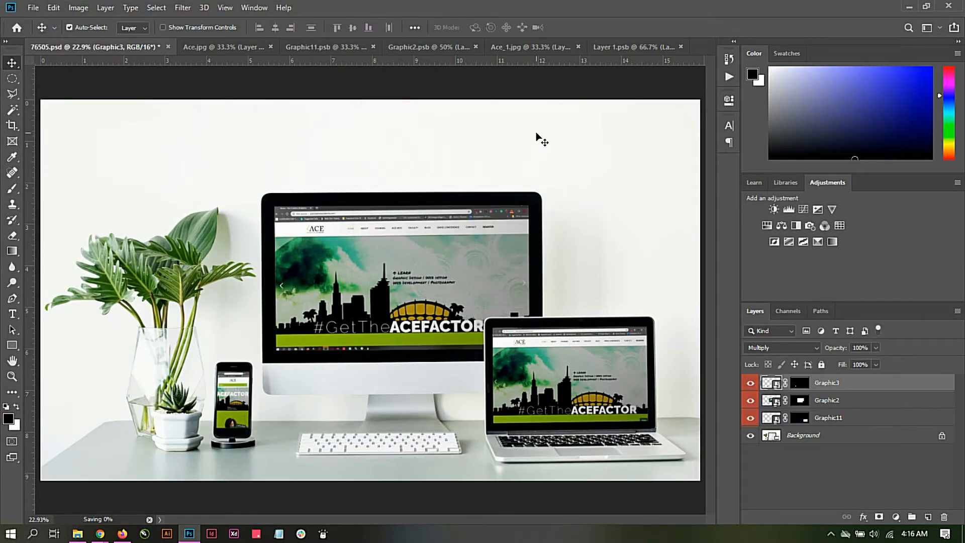
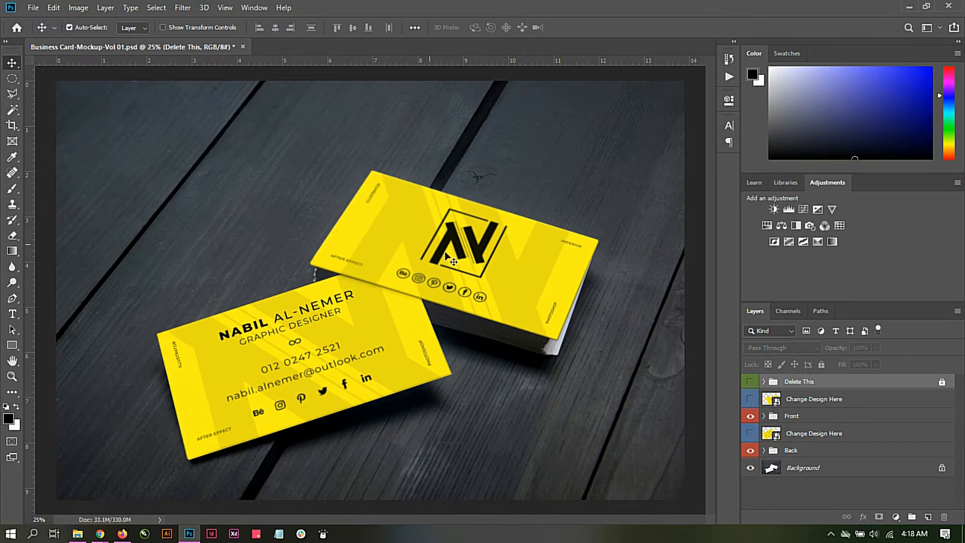
Step: Open the front card's Change Design Here smart object and locate the Vine Insight card images in File Explorer's Business Card folder
double_click(773, 401)
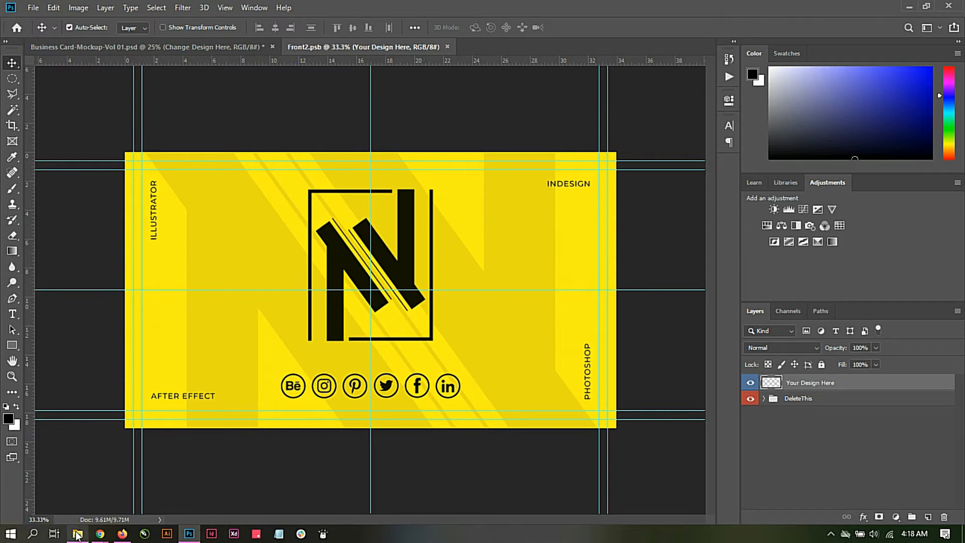
mouse_move(78, 534)
left_click(88, 493)
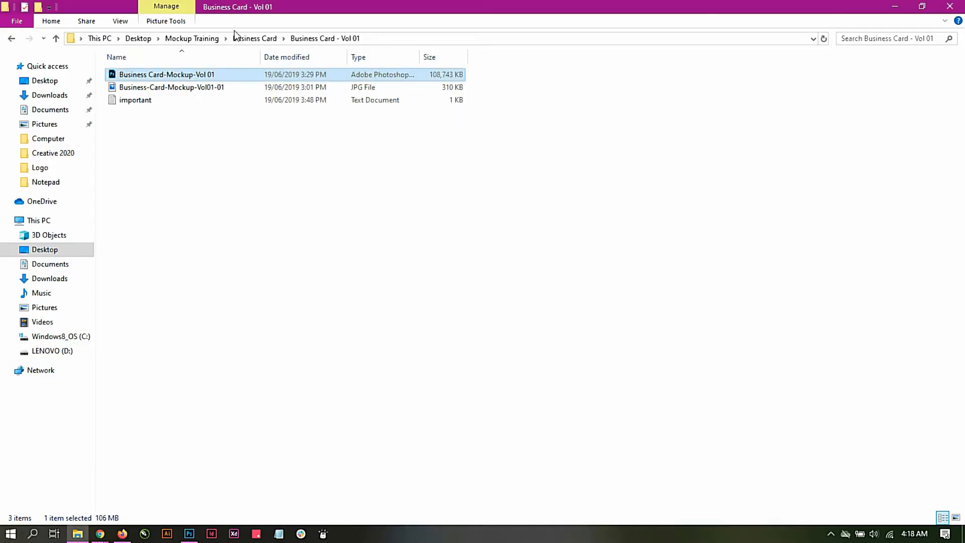
left_click(255, 39)
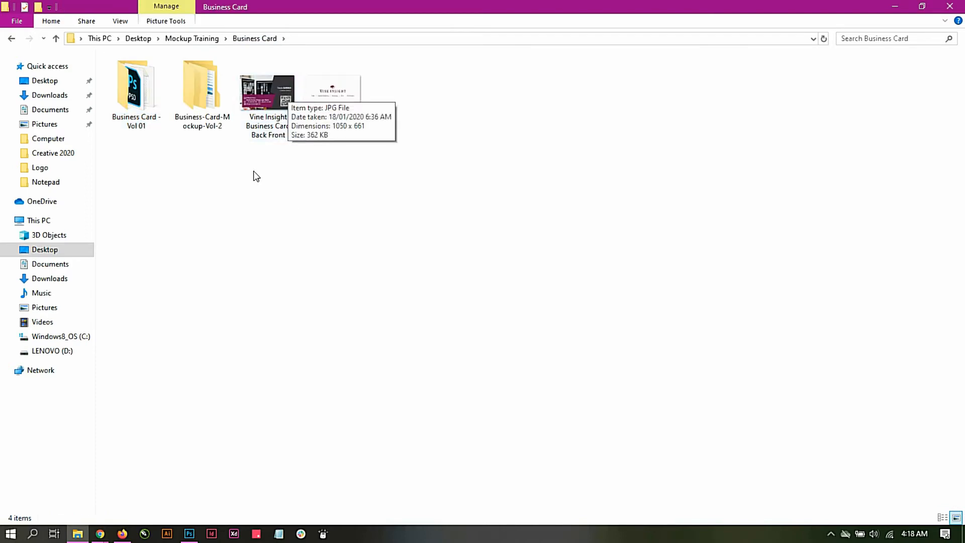
left_click(267, 100)
left_click_drag(270, 98, 243, 292)
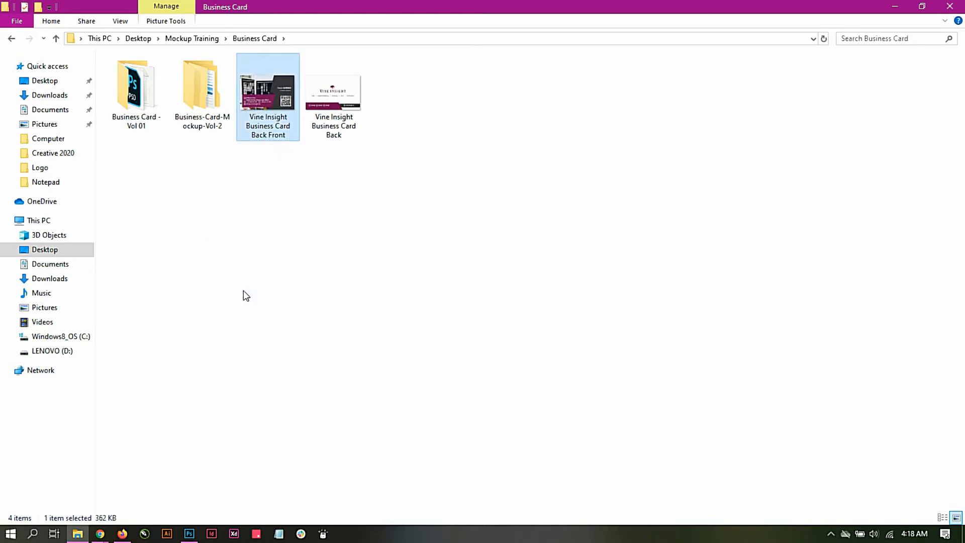
left_click(243, 293)
Step: Switch back to Photoshop and open Vine Insight Business Card Back Front.jpg from the Business Card folder
left_click(189, 533)
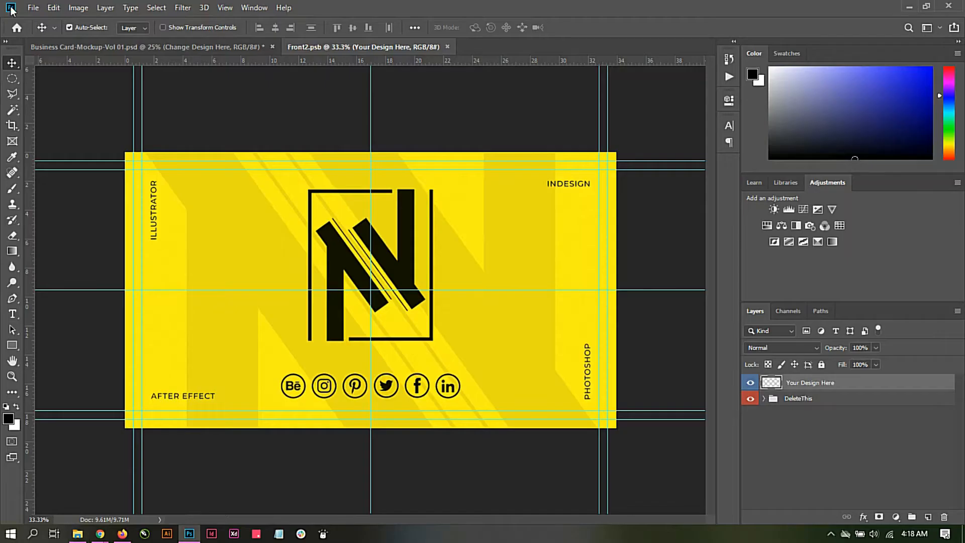
left_click(32, 8)
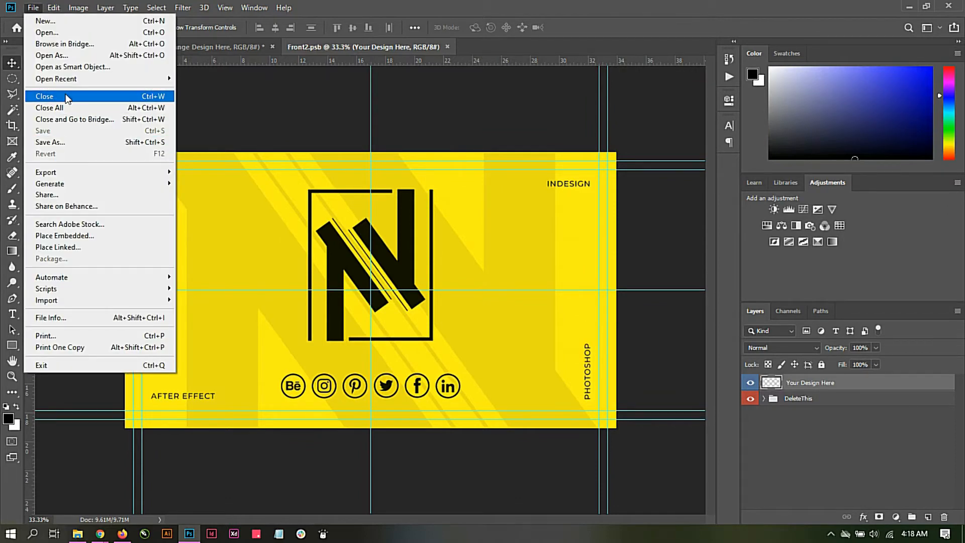
left_click(61, 33)
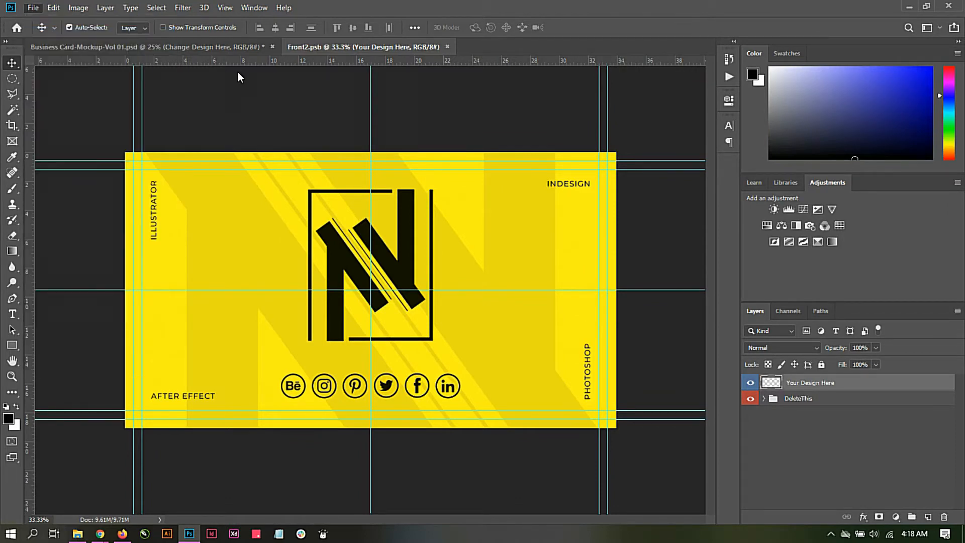
double_click(153, 96)
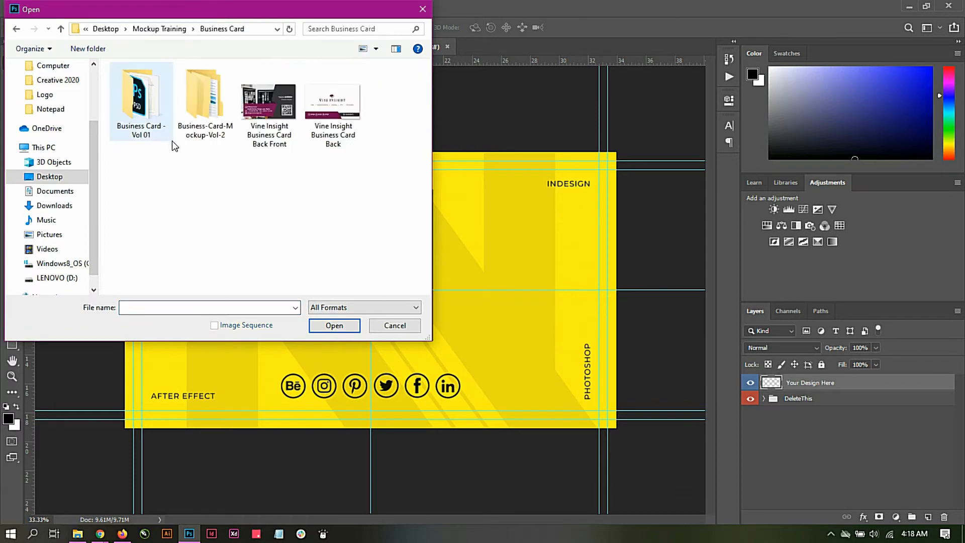
double_click(268, 115)
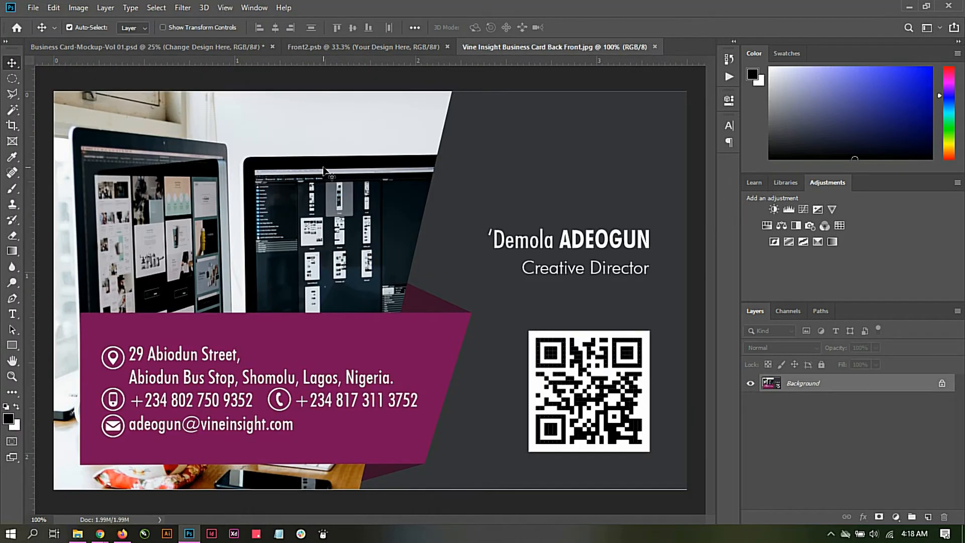
Step: Convert the card image's locked Background to Layer 0 and move it onto the Front2.psb canvas
double_click(830, 385)
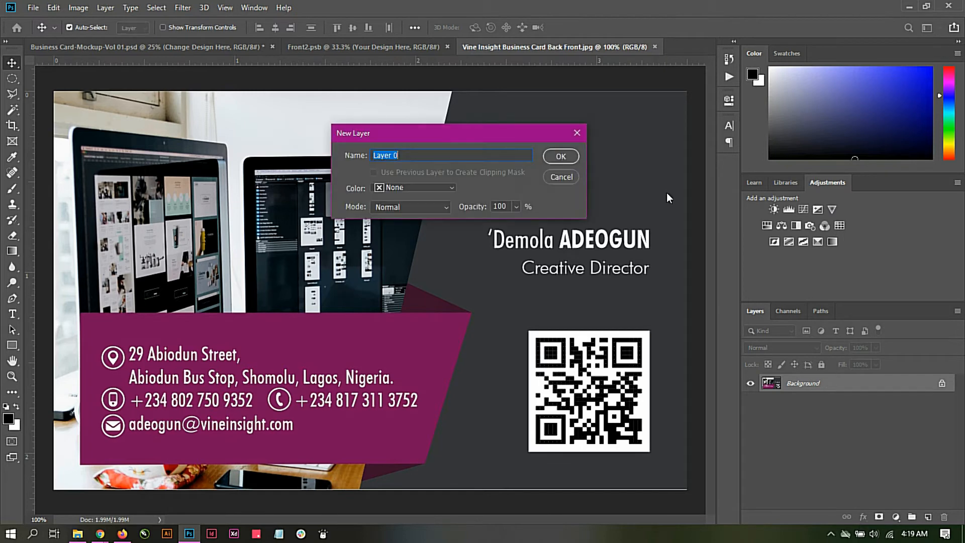
left_click(561, 157)
left_click_drag(402, 183, 374, 210)
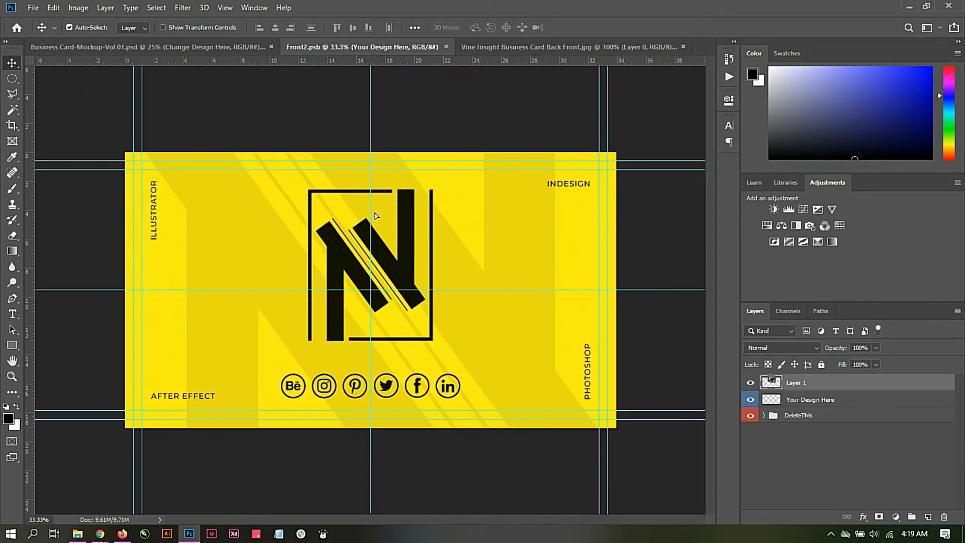
left_click_drag(407, 248, 409, 272)
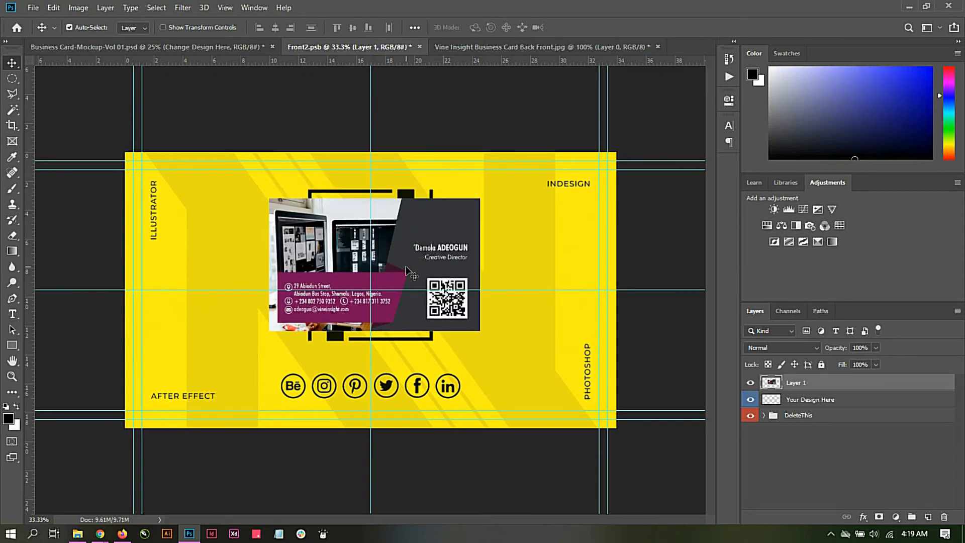
Step: Scale the placed card design in Front2.psb to about 235% and centre it to cover the whole canvas
key("ctrl+t")
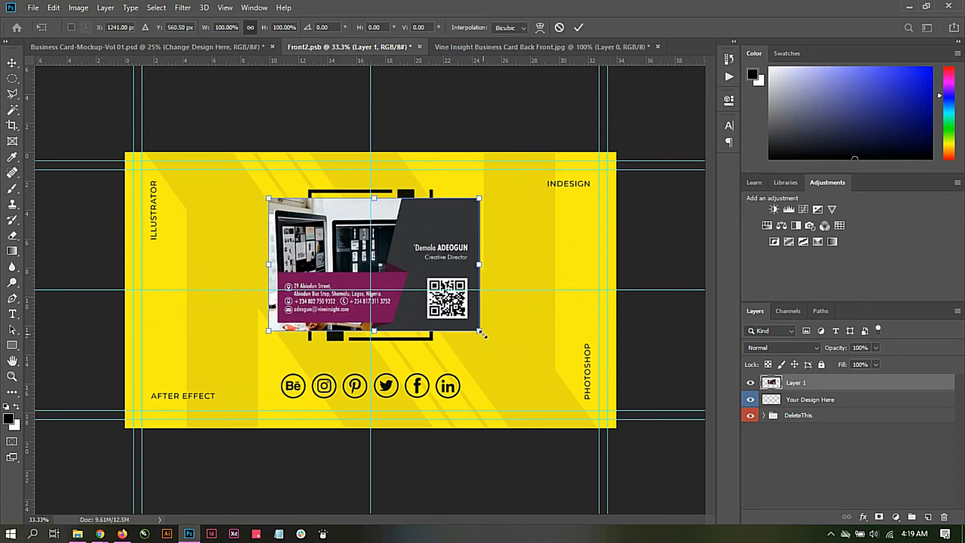
left_click_drag(483, 334, 579, 382, "alt")
left_click_drag(518, 278, 515, 300)
left_click_drag(568, 411, 625, 438, "alt")
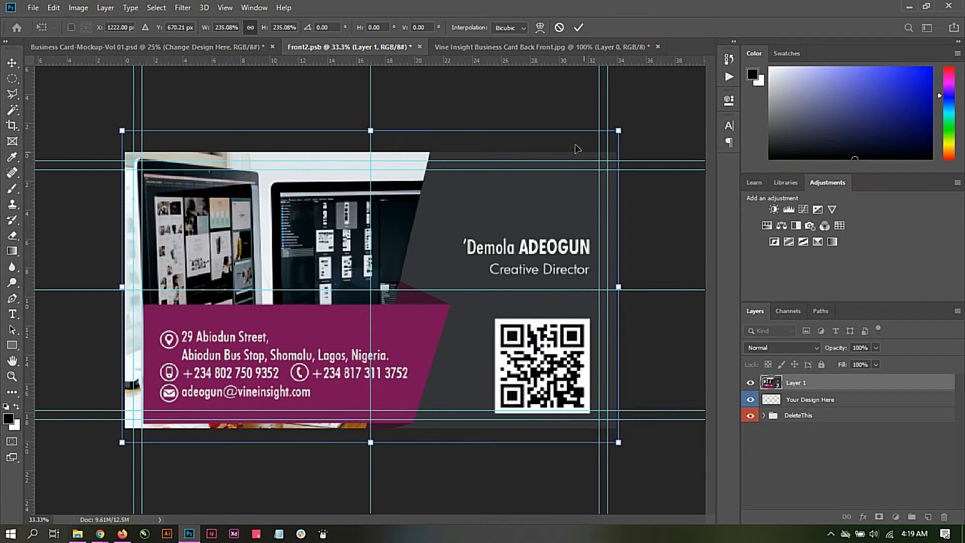
left_click(578, 28)
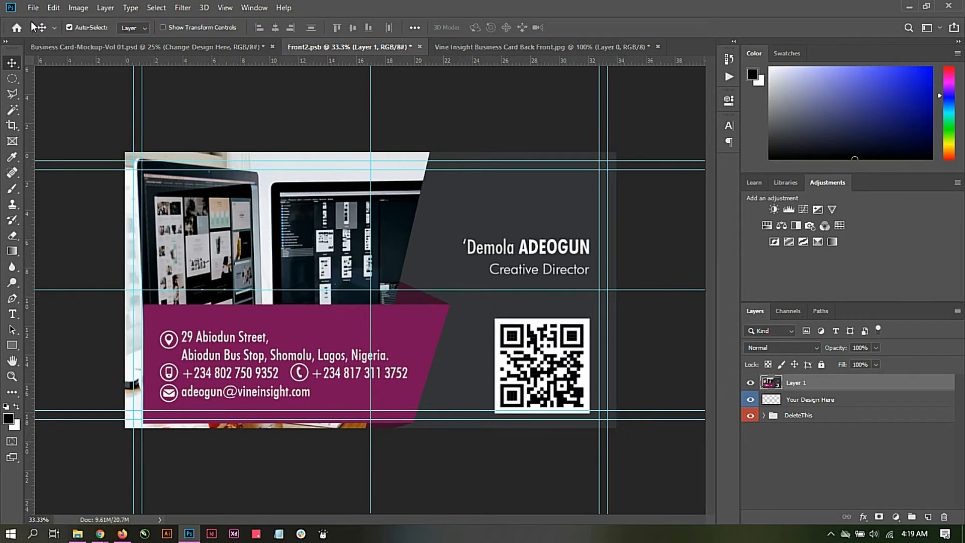
Step: Save the Front2.psb smart object and return to the Business Card-Mockup-Vol 01.psd mockup
left_click(36, 7)
left_click(40, 130)
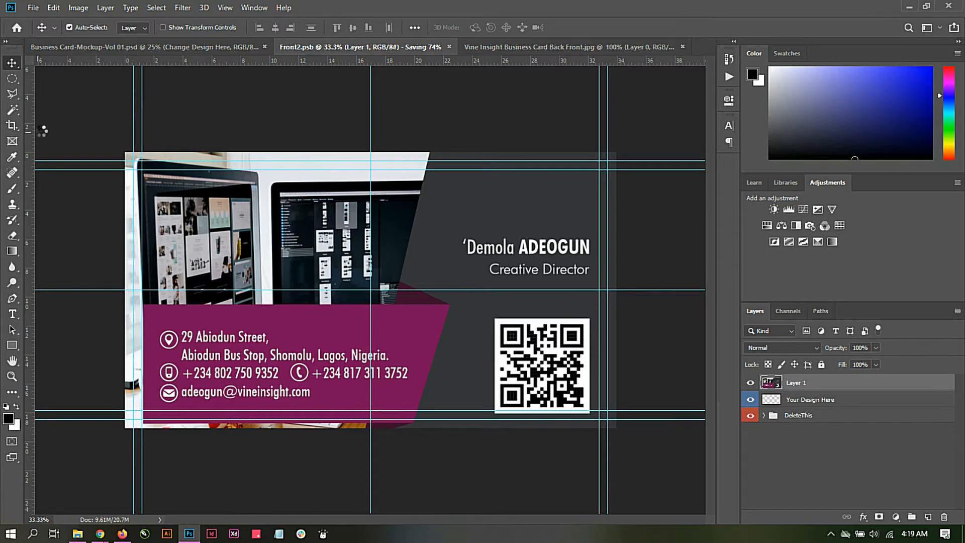
left_click(96, 47)
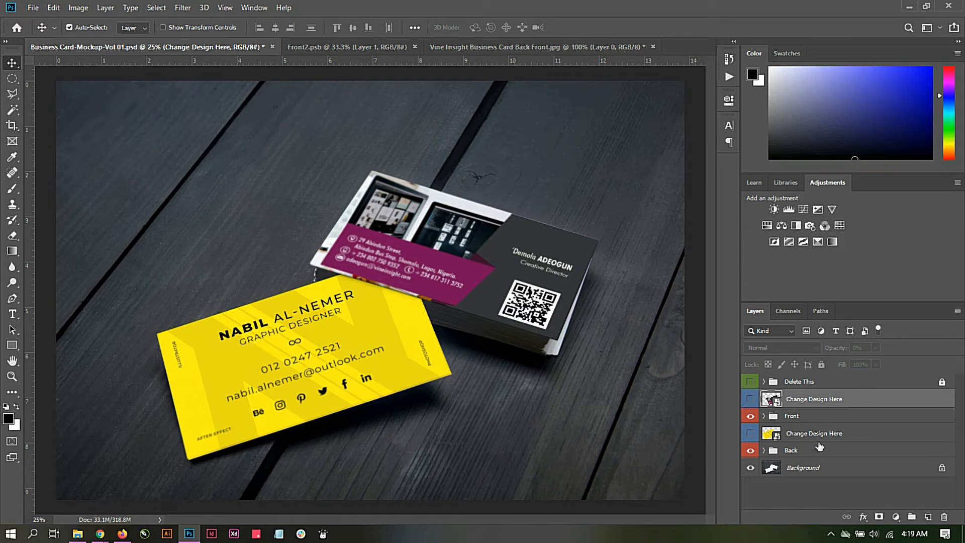
Step: Open the back card's Change Design Here smart object and the image Vine Insight Business Card Back.jpg
double_click(770, 434)
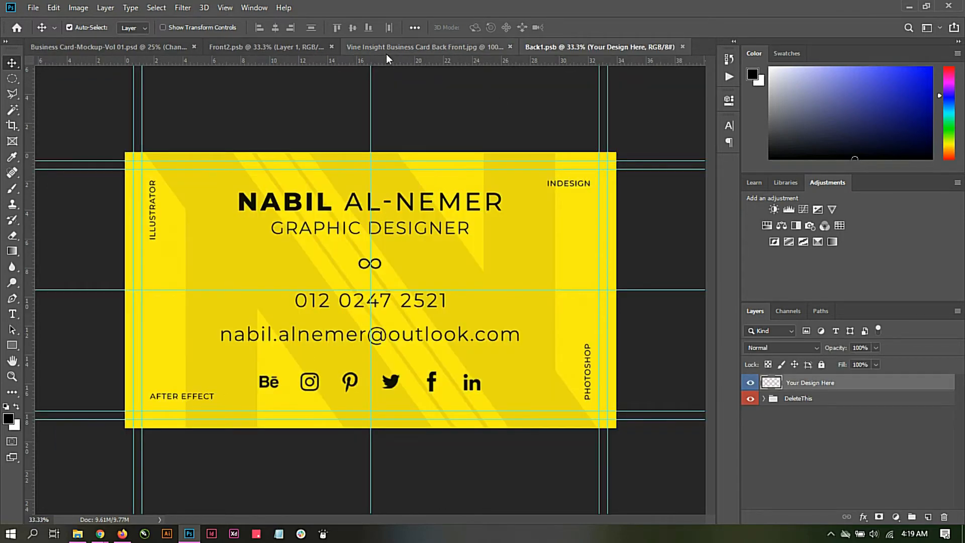
left_click(34, 8)
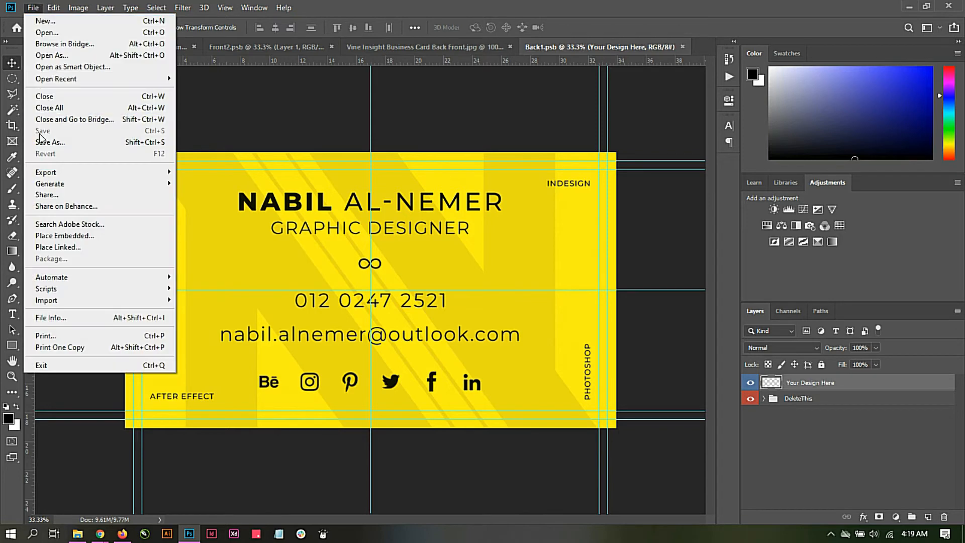
left_click(57, 32)
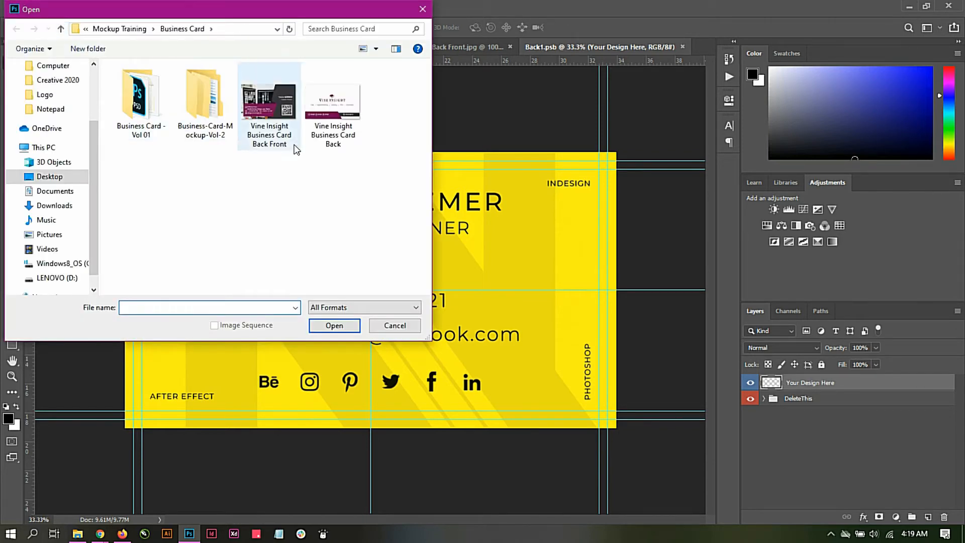
double_click(334, 112)
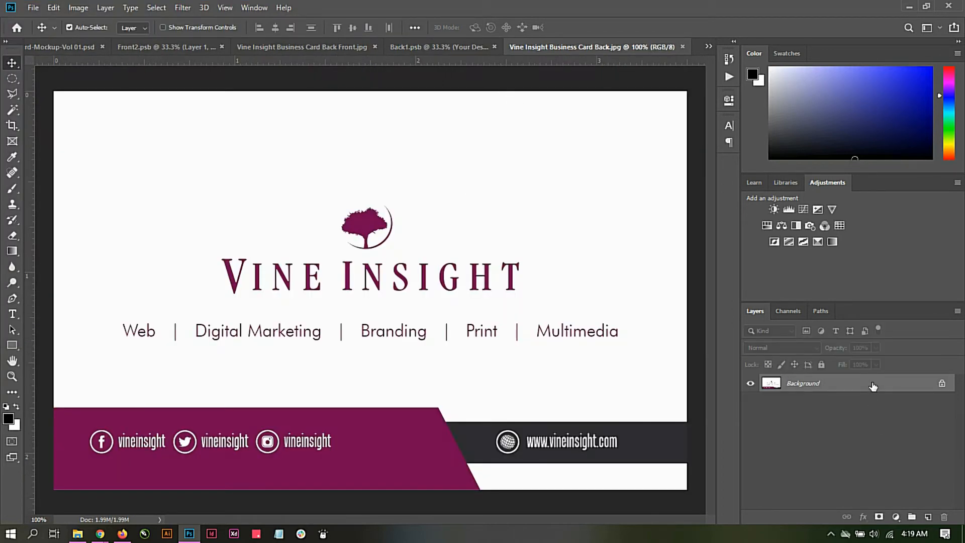
Step: Convert the Vine Insight back image's Background to Layer 0 and move it onto the Back1.psb canvas
double_click(873, 386)
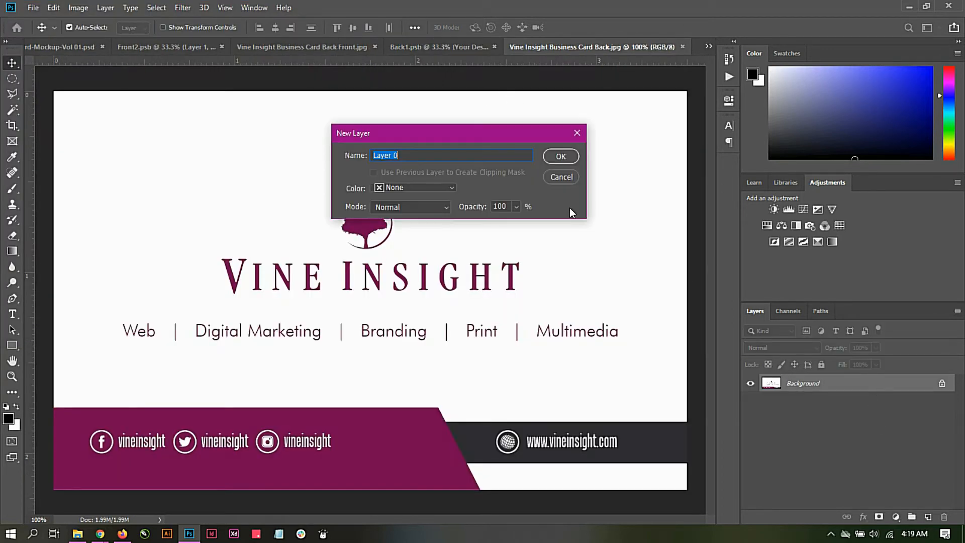
left_click(552, 156)
left_click_drag(355, 255, 360, 287)
Step: Scale the Vine Insight back design in Back1.psb to about 236% and position it to cover the whole canvas
key("ctrl+t")
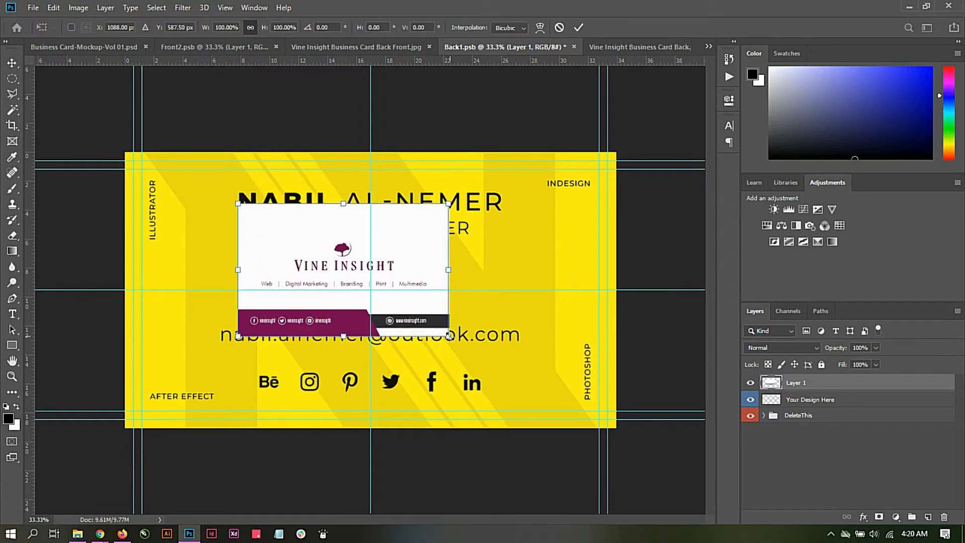
left_click_drag(449, 335, 606, 428)
left_click_drag(500, 315, 532, 331)
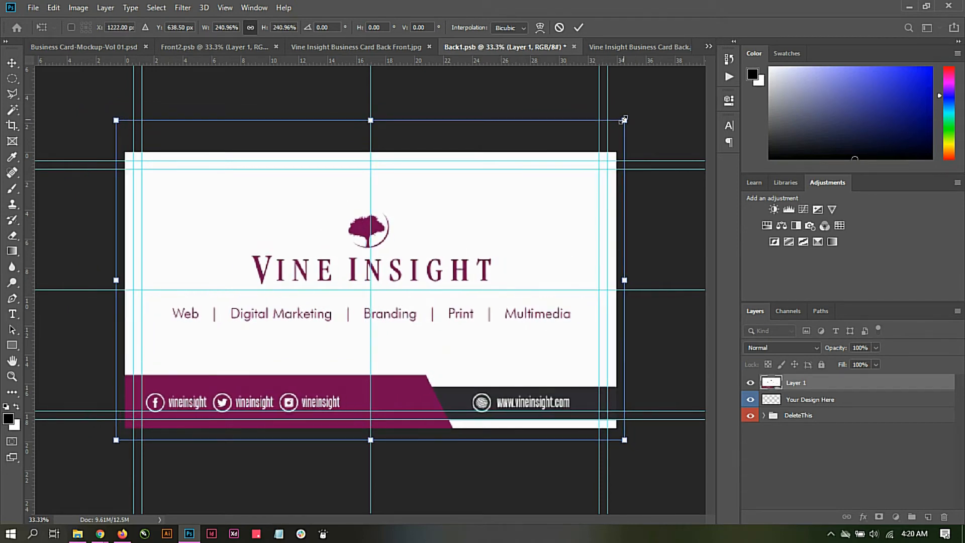
left_click_drag(625, 121, 618, 122)
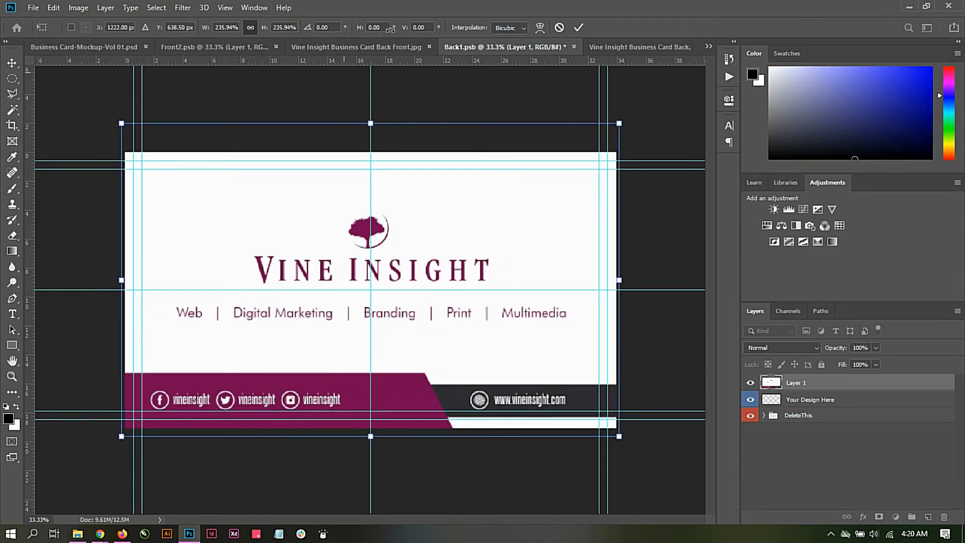
left_click(579, 28)
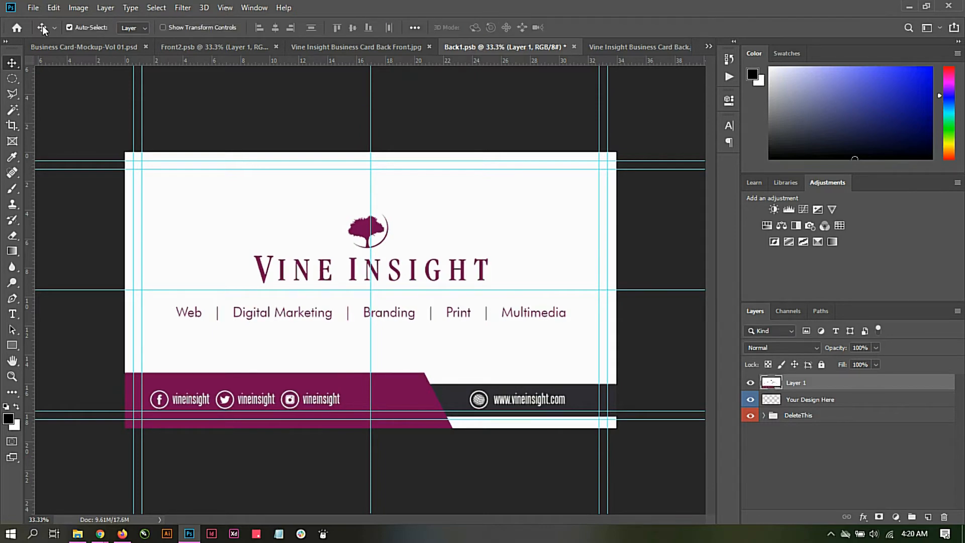
Step: Save the Back1.psb smart object and return to the business card mockup document
left_click(30, 8)
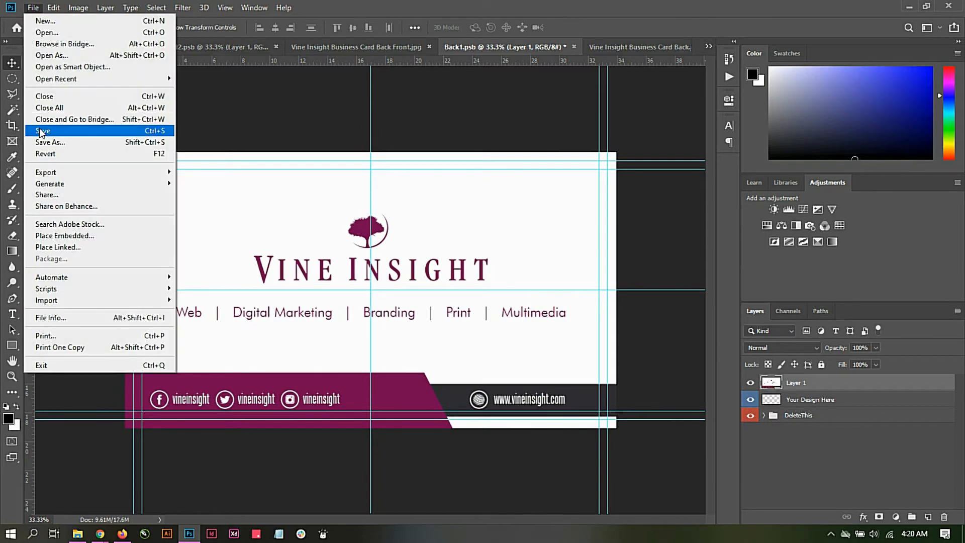
left_click(41, 132)
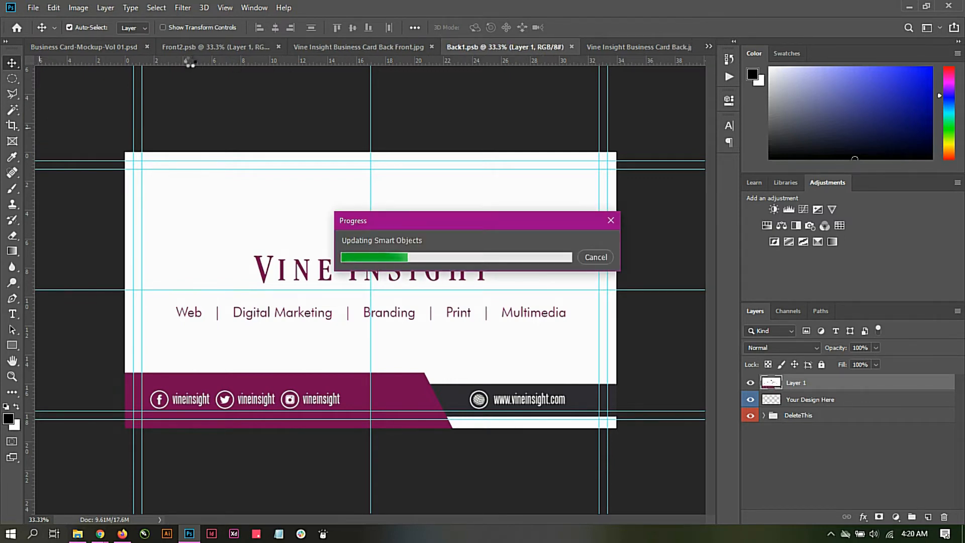
left_click(107, 46)
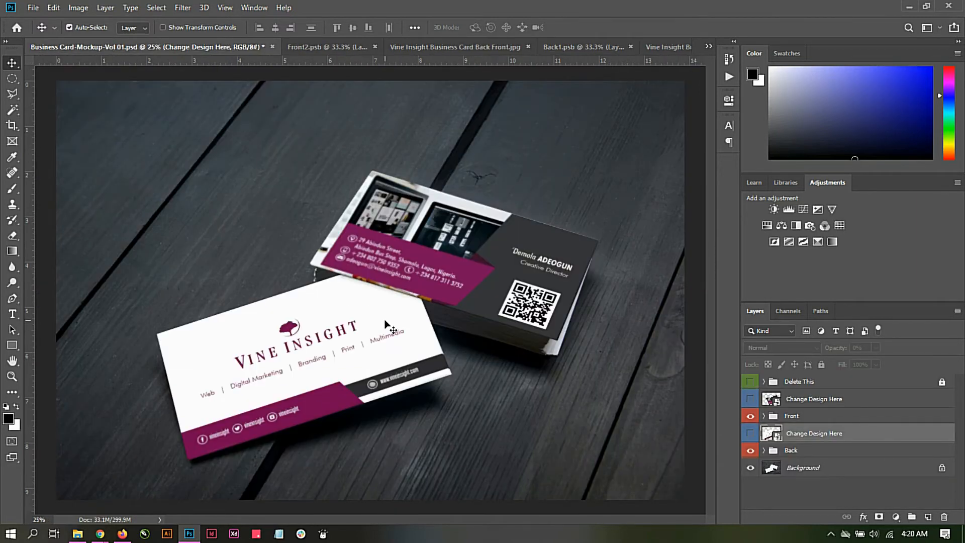
Step: Start saving a copy of the business card mockup in the Mockup Training folder with the JPEG format
left_click(33, 7)
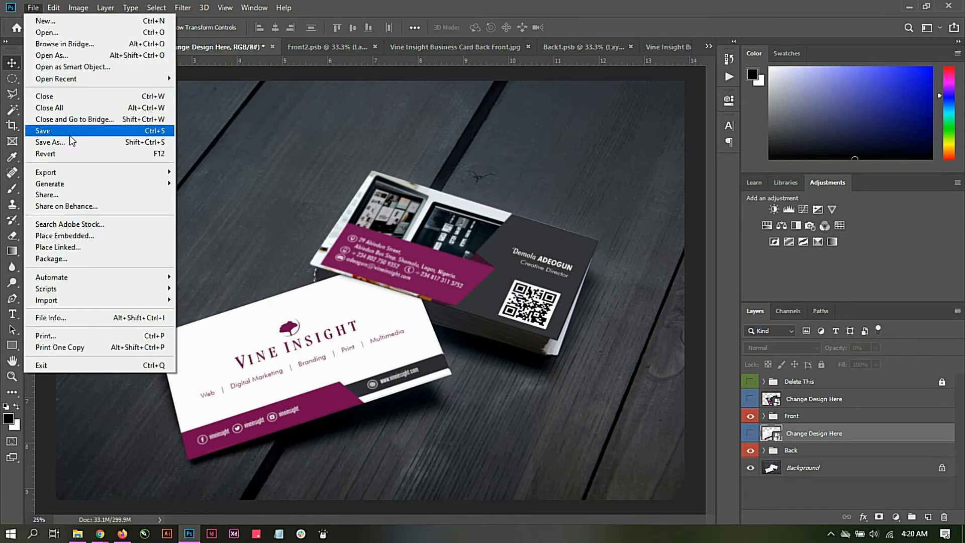
left_click(68, 138)
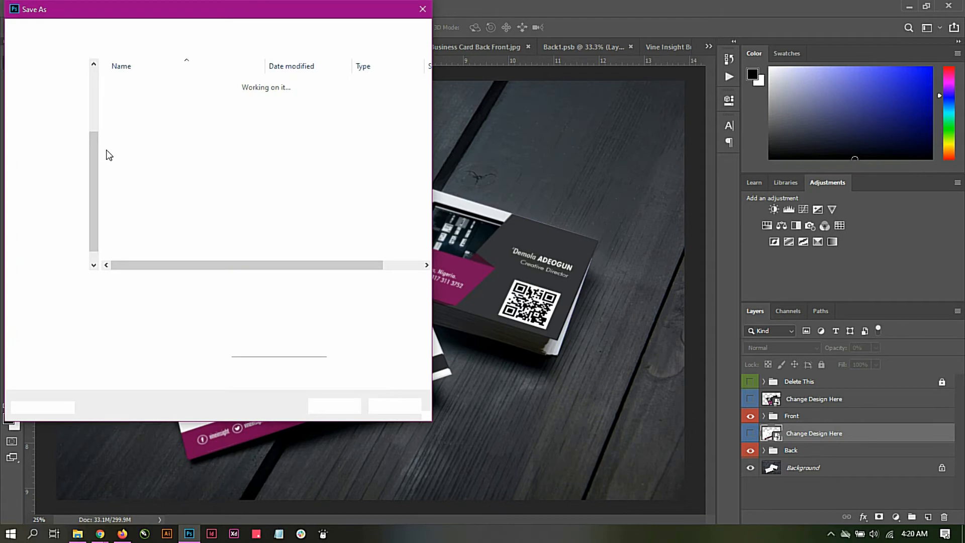
left_click(115, 28)
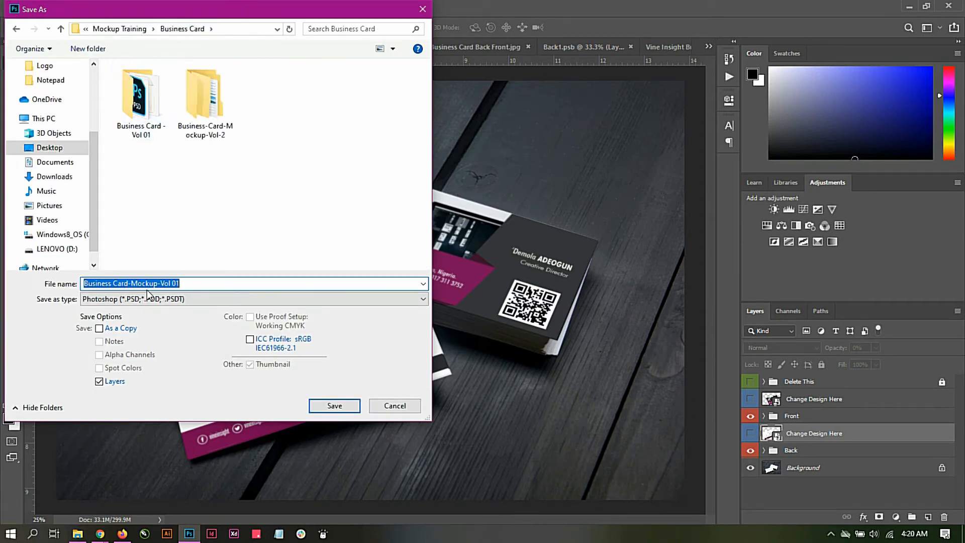
left_click(117, 29)
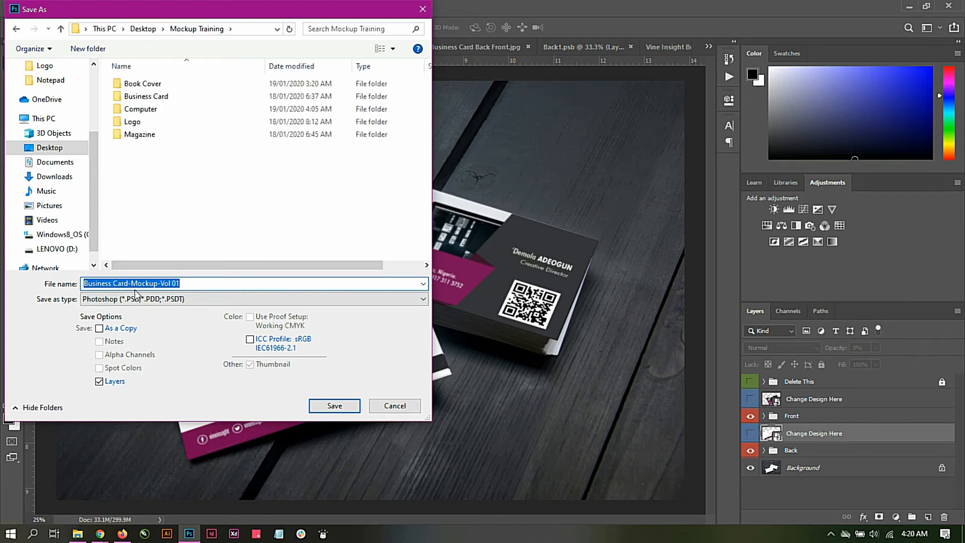
left_click(134, 298)
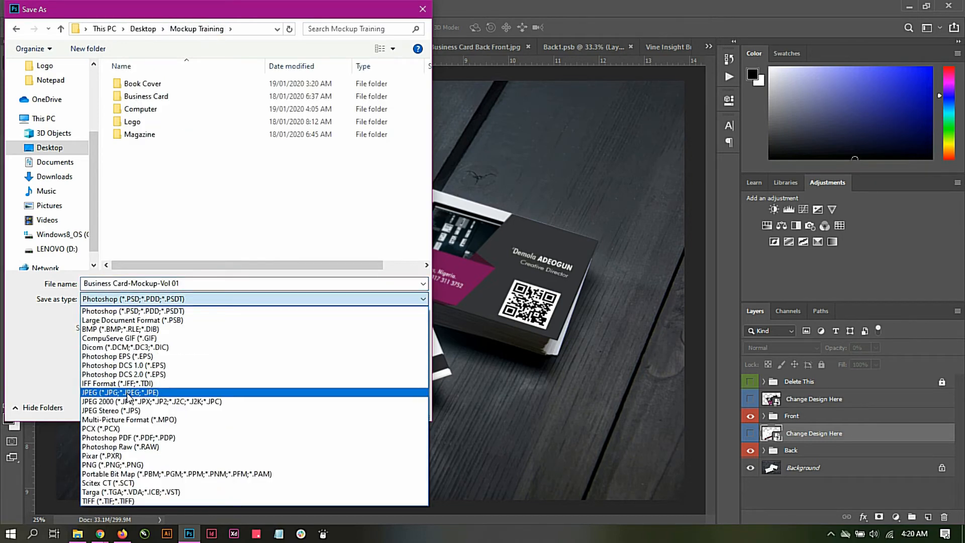
left_click(126, 393)
Step: Try to save the JPEG copy under the file name Business Card
triple_click(175, 285)
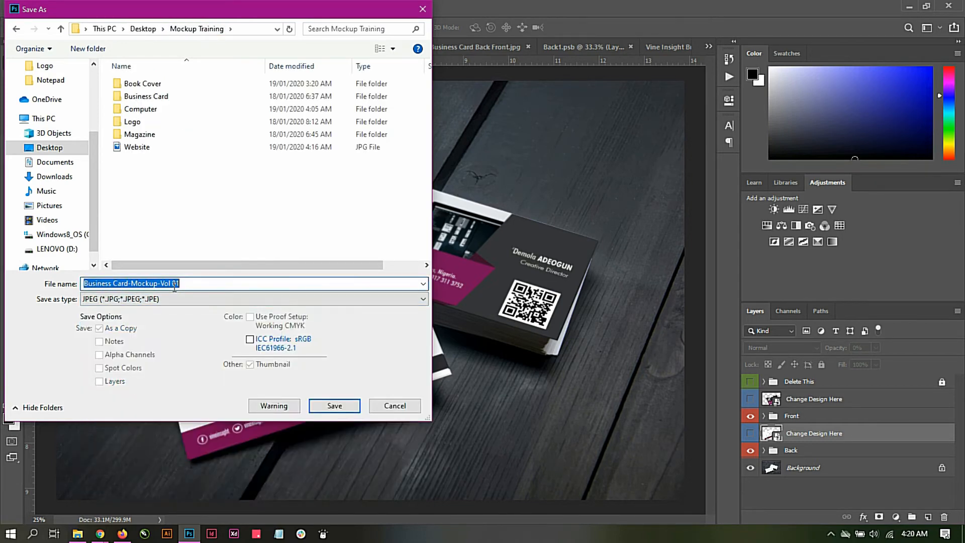
type("Busi")
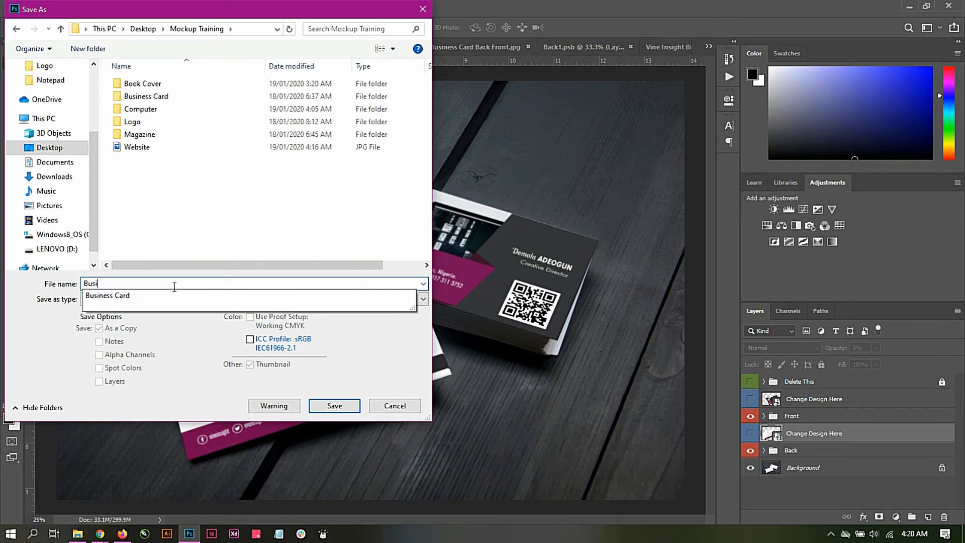
left_click(170, 295)
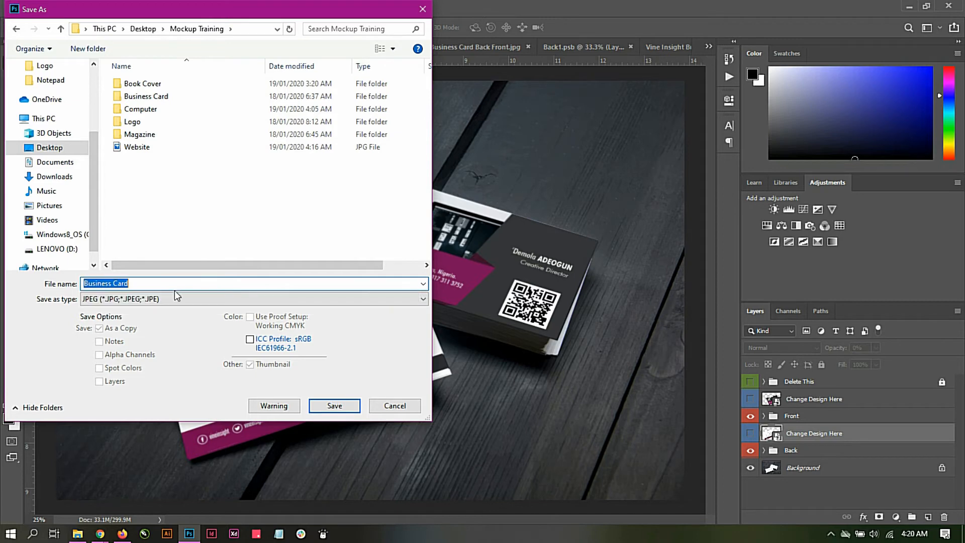
left_click(330, 402)
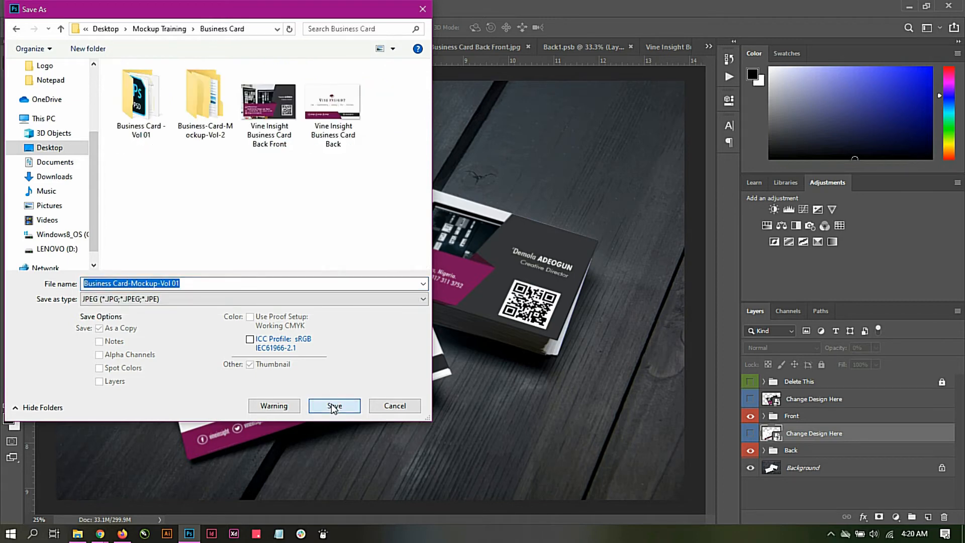
Step: Save the JPEG in the Mockup Training folder as Business Card Presentation with maximum quality 12 and the Baseline ("Standard") format option
left_click(131, 29)
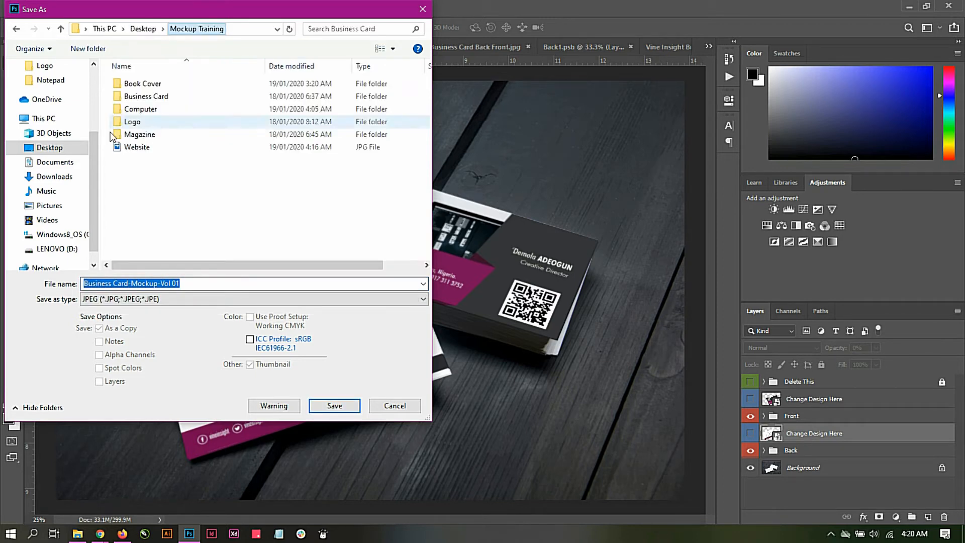
type("B")
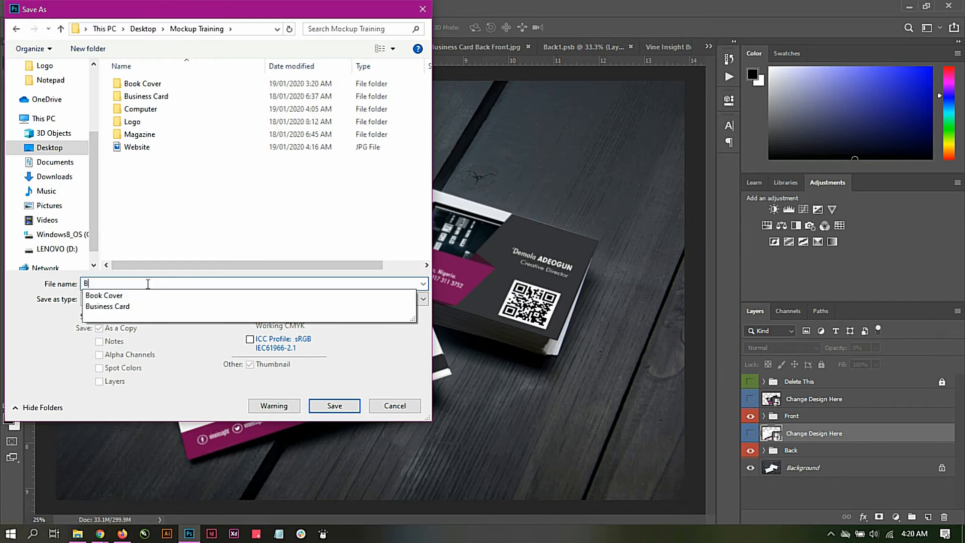
type("usiness Ca")
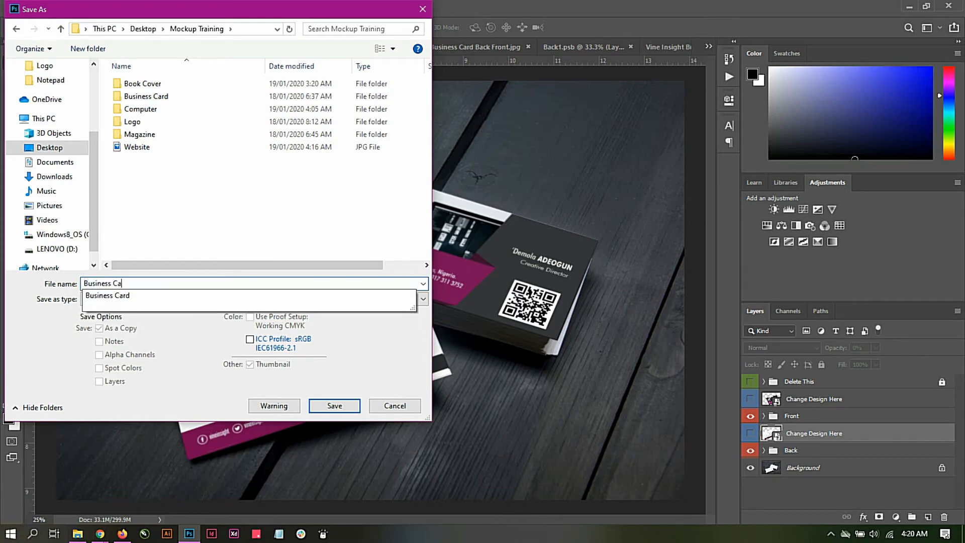
type("rd Pr")
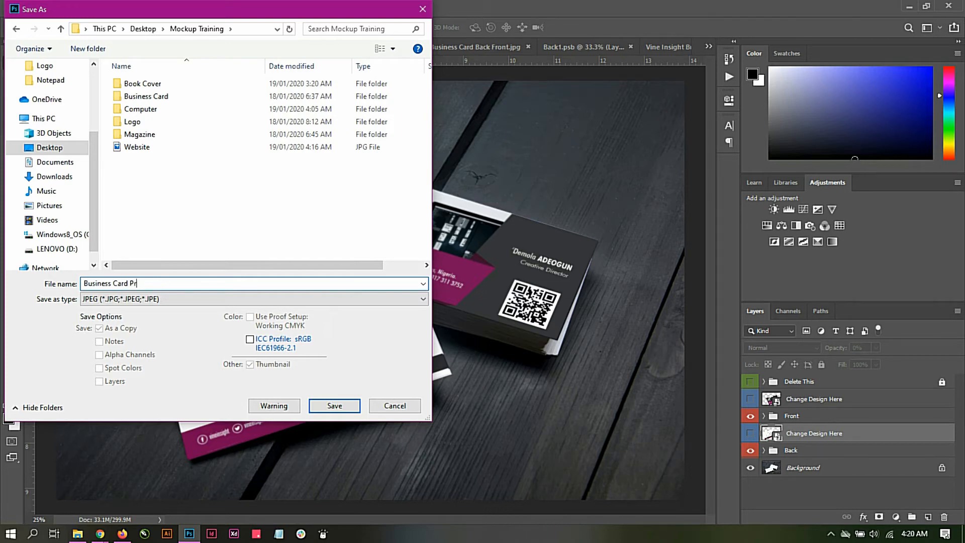
type("esentation")
key("Return")
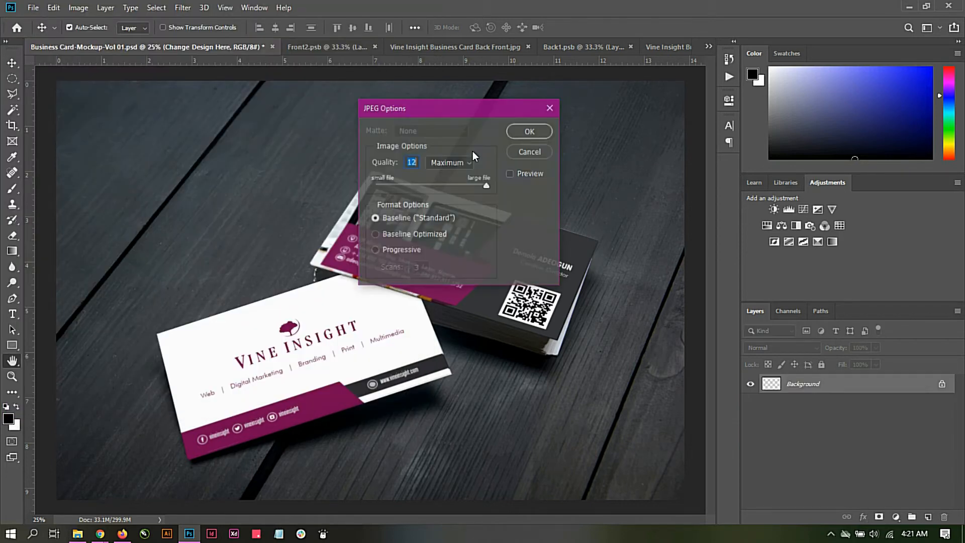
left_click(522, 131)
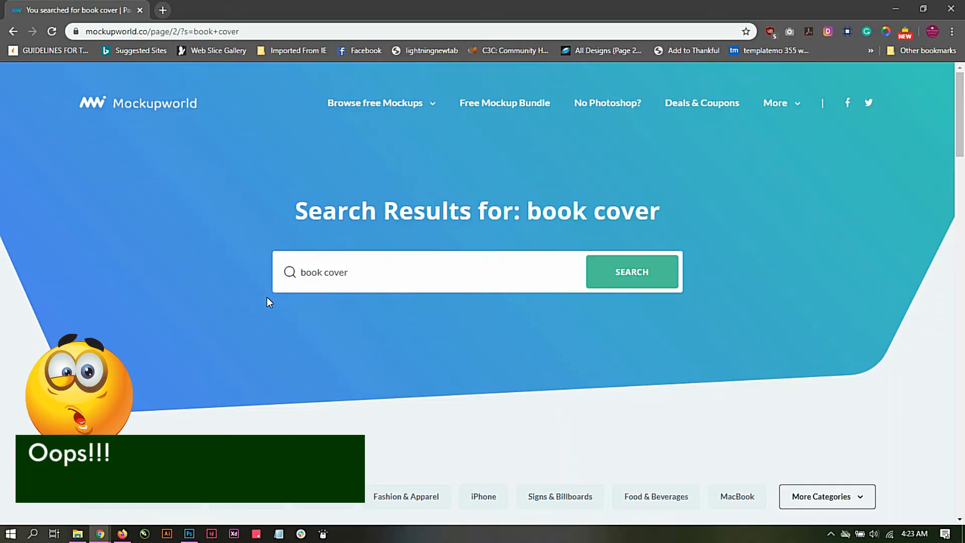
Step: Browse the book cover mockup results, then switch to File Explorer and open the Book Cover folder inside Mockup Training
scroll(336, 272, "down", 15)
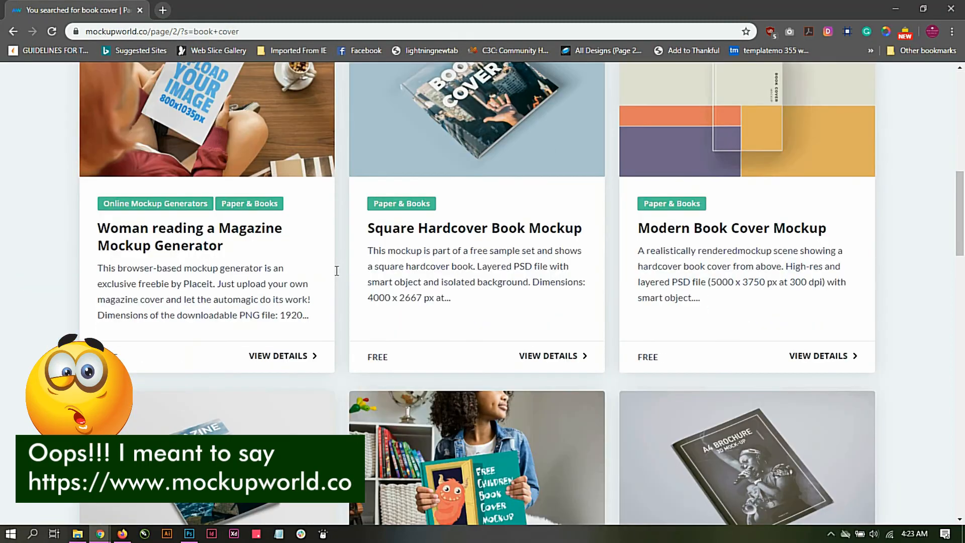
scroll(336, 275, "down", 13)
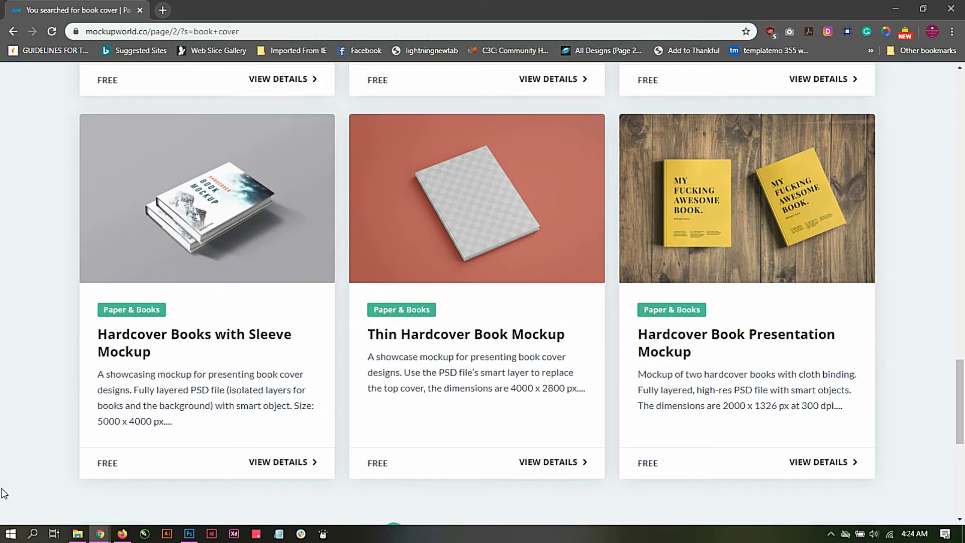
left_click(80, 535)
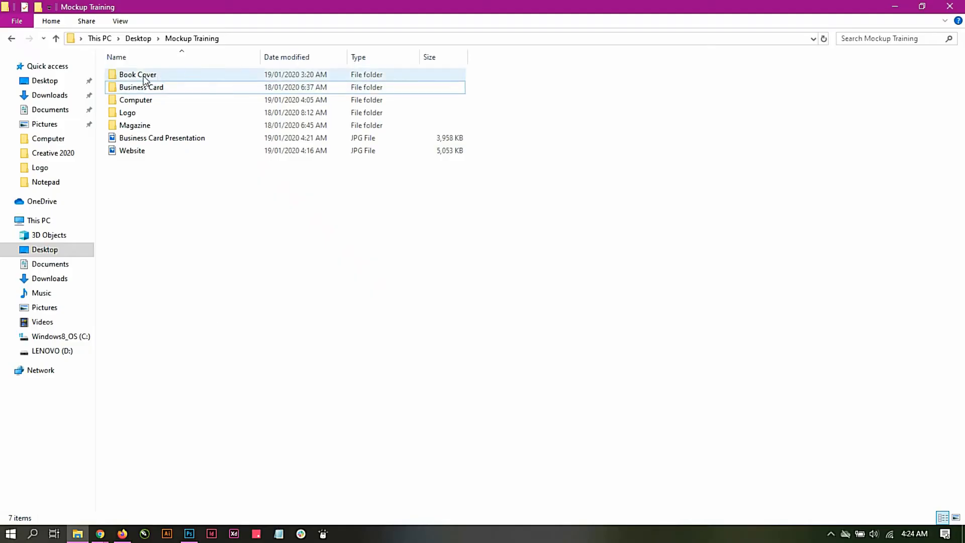
left_click(144, 79)
double_click(144, 80)
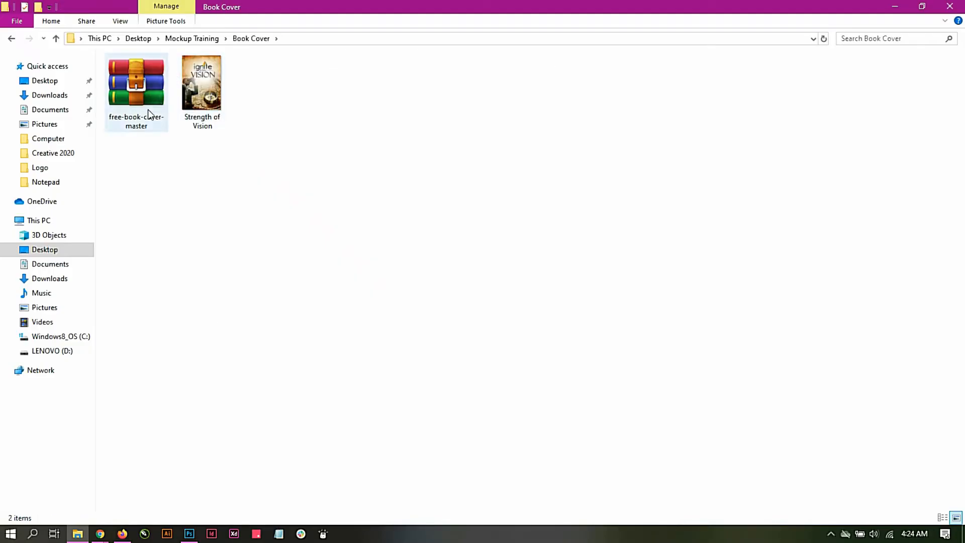
Step: Extract the free-book-cover-master archive into a free-book-cover-master folder inside Book Cover and close WinRAR
double_click(138, 76)
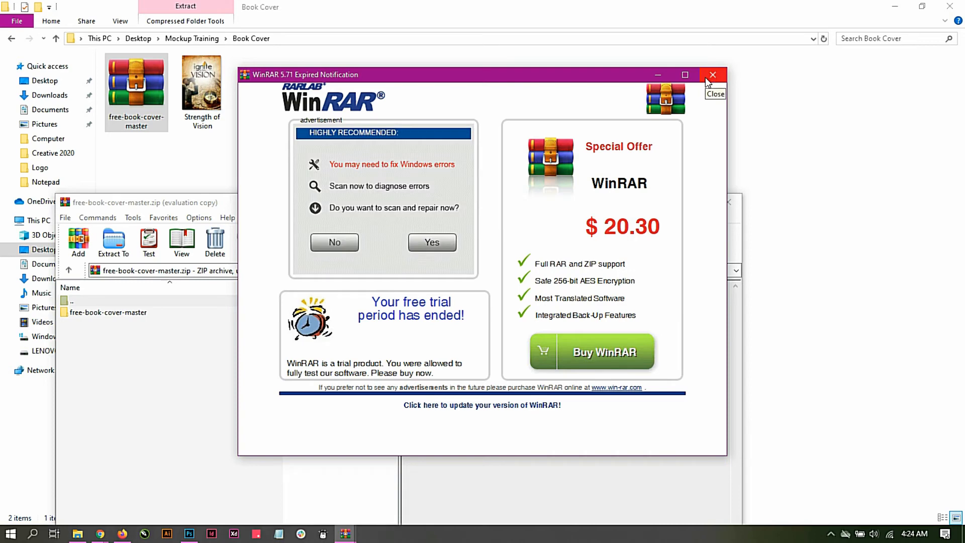
left_click(705, 78)
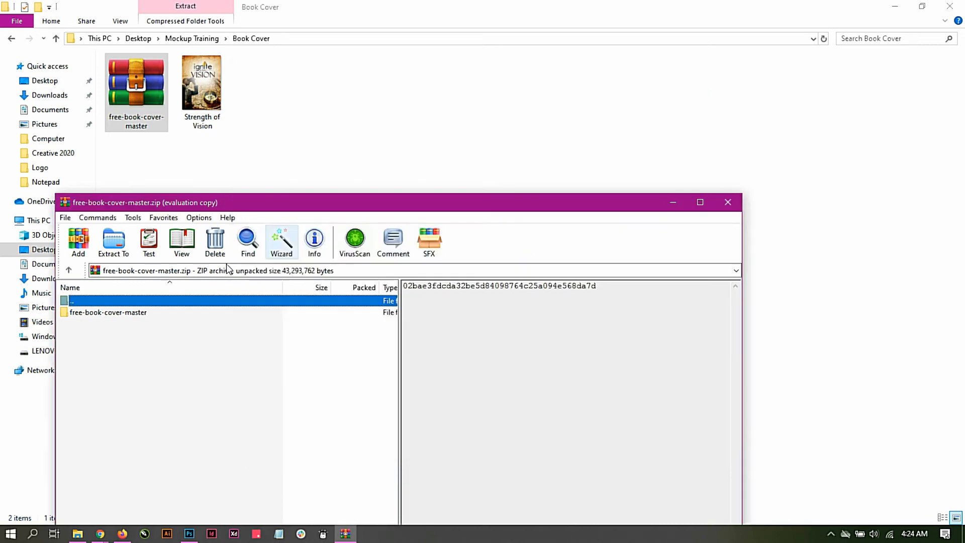
left_click(113, 242)
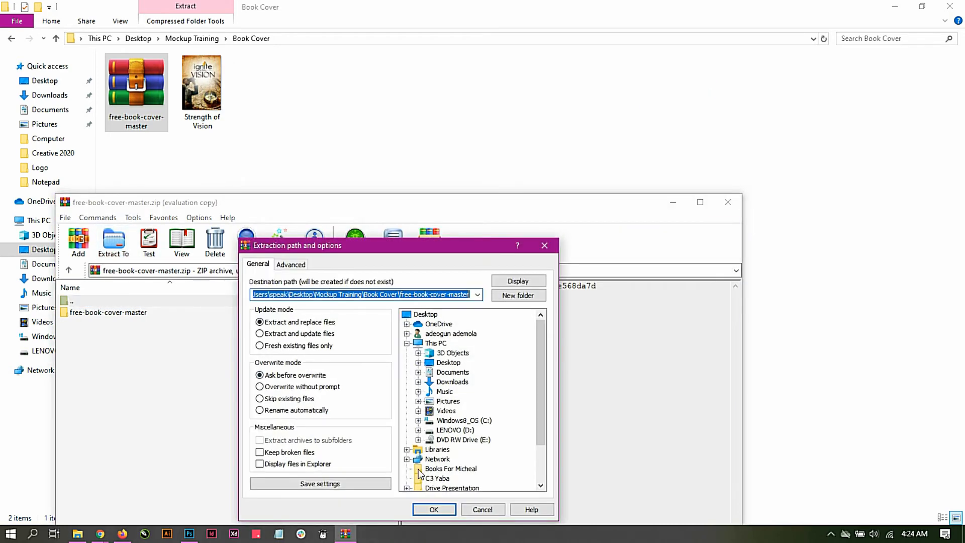
left_click(425, 511)
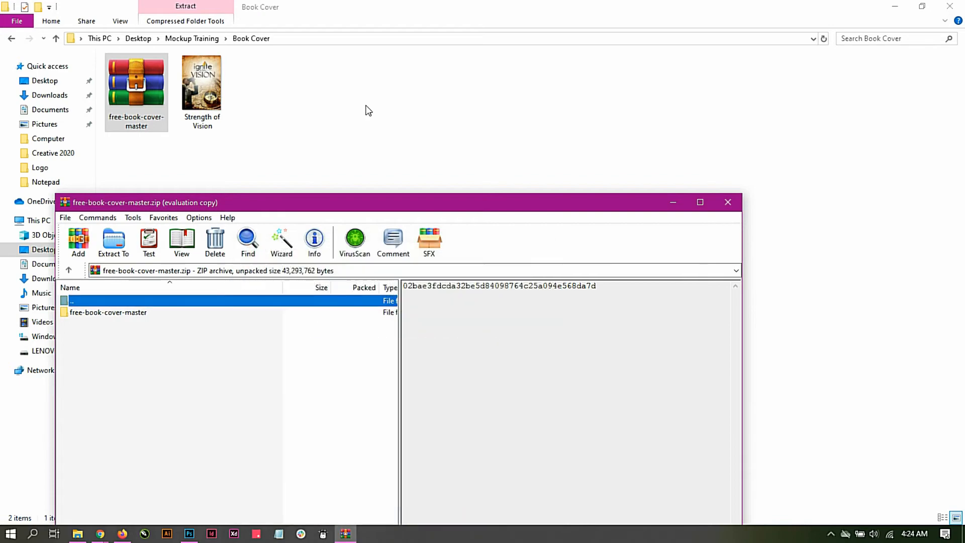
left_click(727, 202)
Step: Open free-book-cover.psd from the extracted folder in Photoshop and open its Vector Smart Object1 contents without resolving the missing fonts
double_click(267, 85)
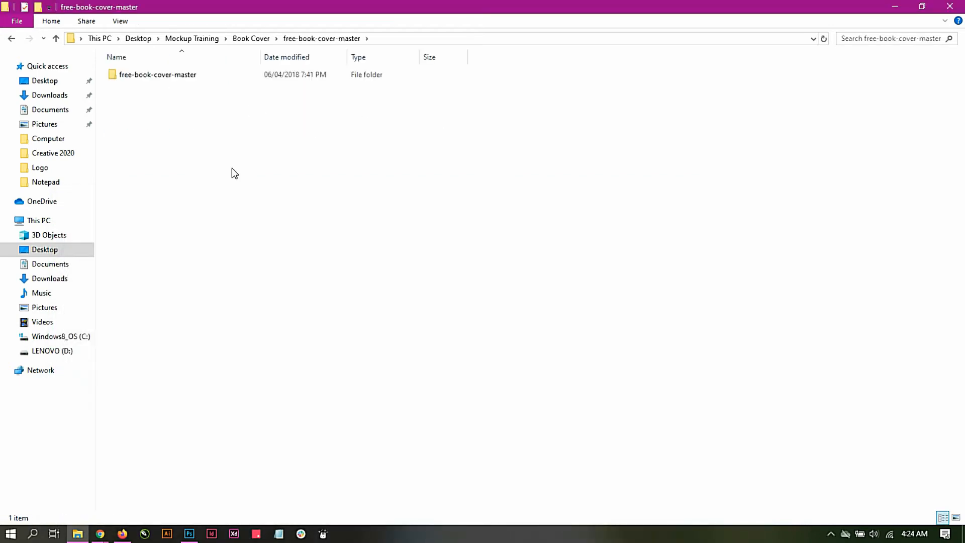
double_click(155, 78)
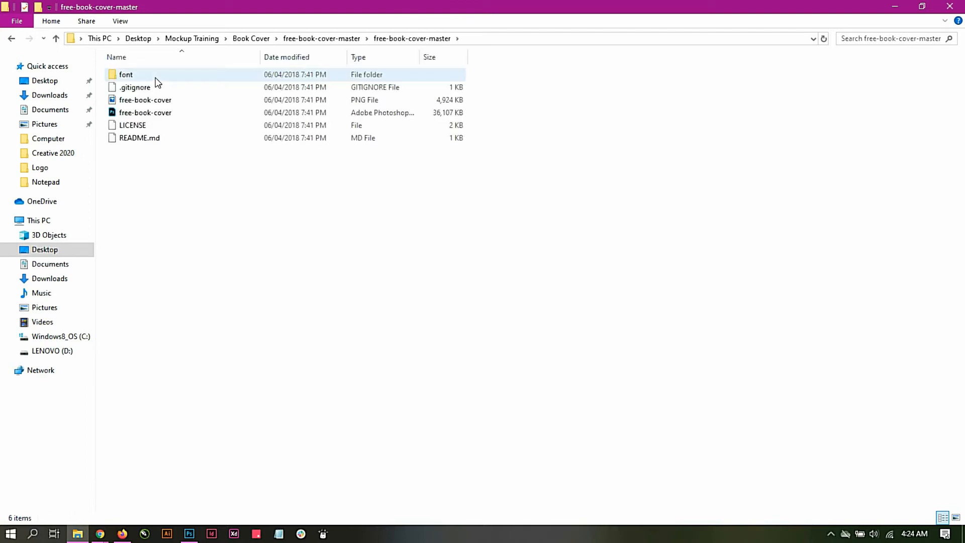
double_click(133, 115)
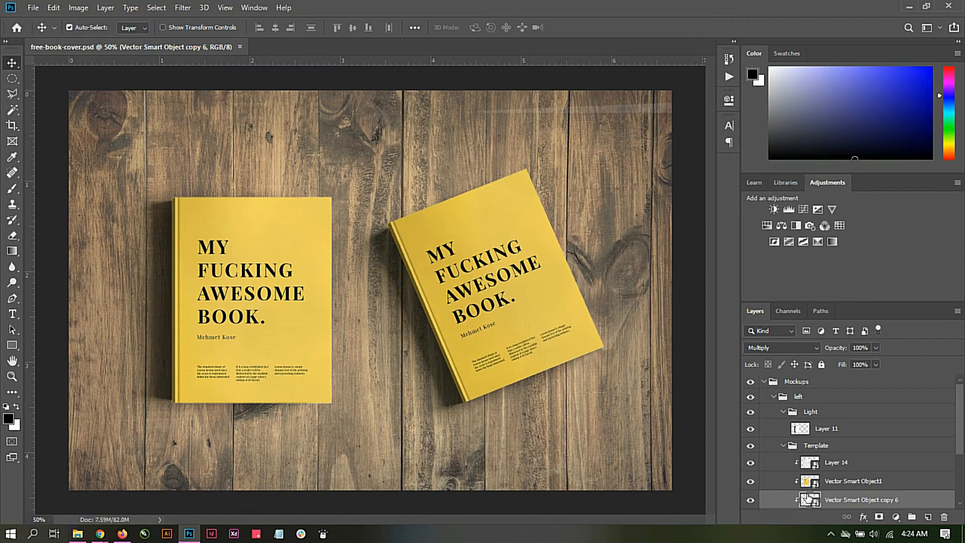
left_click(809, 484)
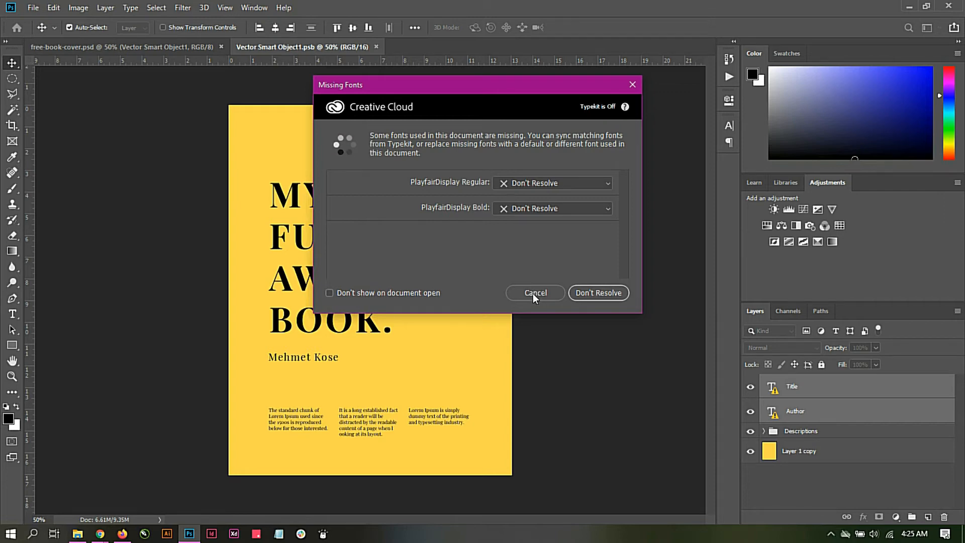
left_click(535, 297)
Step: Open the cover image Strength of Vision.jpg from the Book Cover folder in Photoshop
left_click(78, 534)
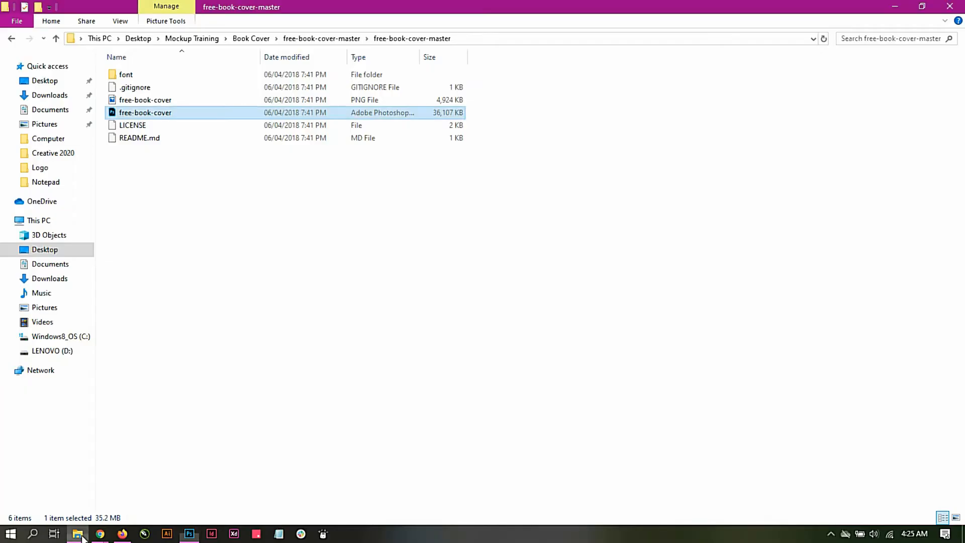
left_click(189, 534)
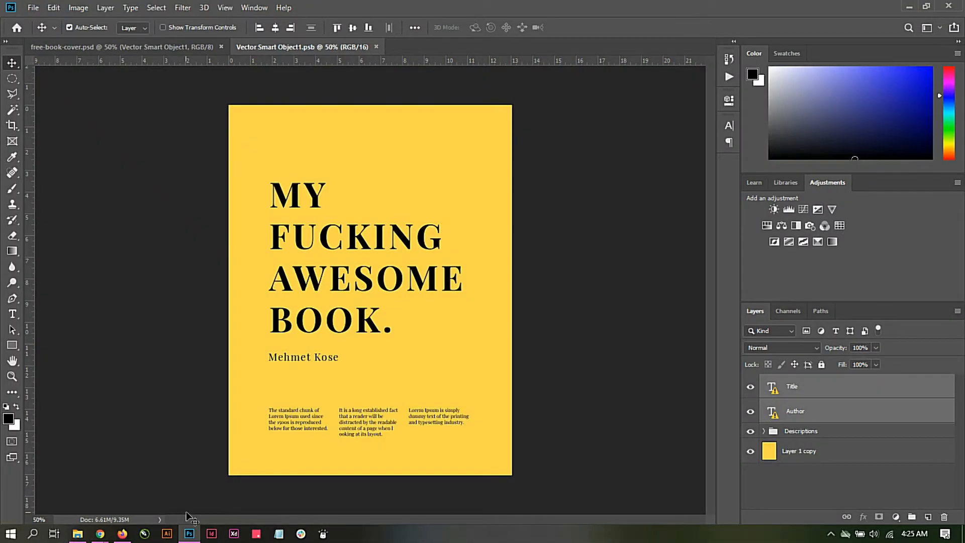
left_click(34, 7)
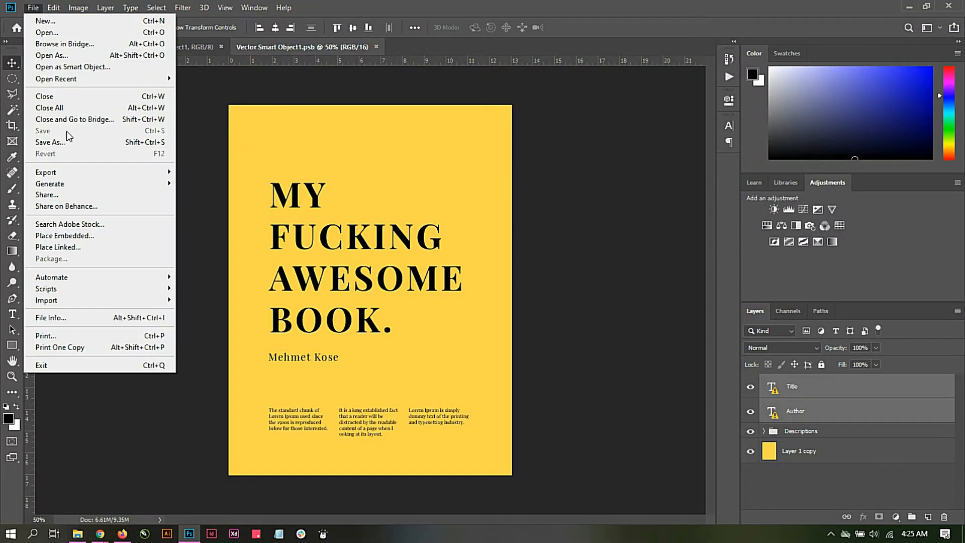
left_click(63, 32)
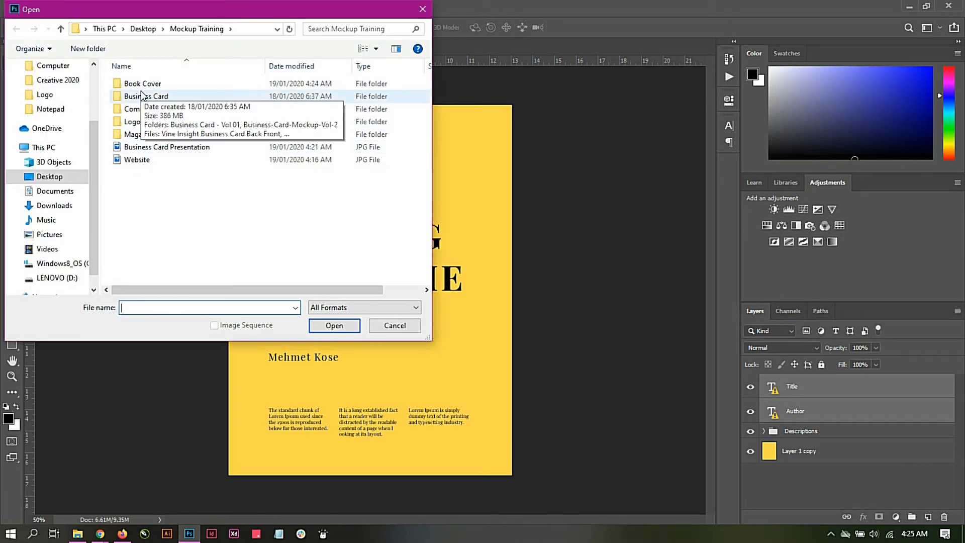
double_click(137, 83)
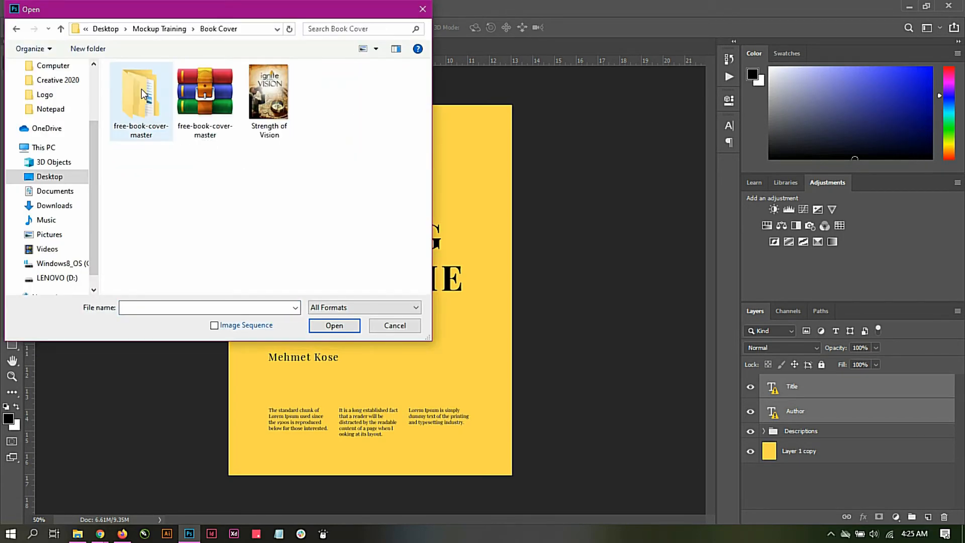
double_click(276, 105)
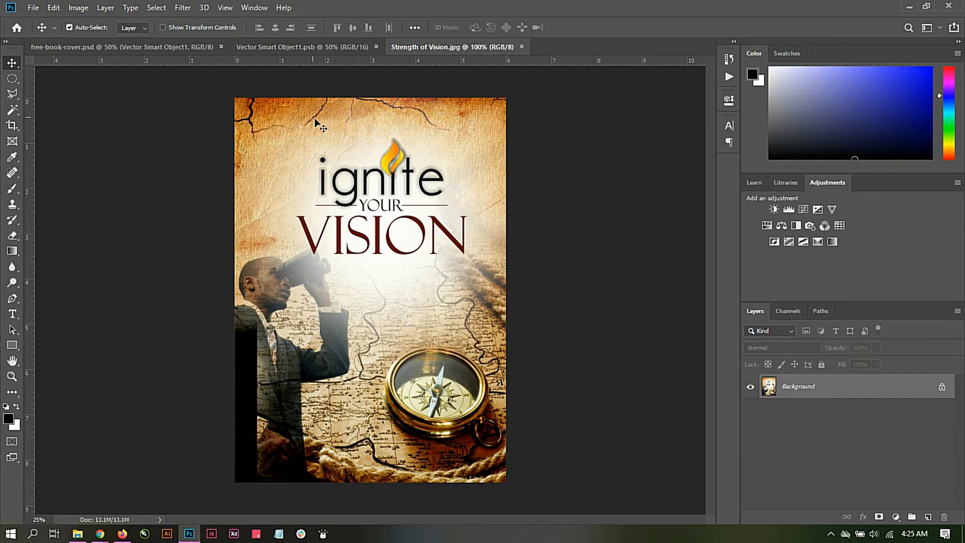
Step: Convert the Strength of Vision.jpg background to a normal layer and copy it into Vector Smart Object1.psb, accepting the bit-depth difference
left_click_drag(322, 158, 309, 97)
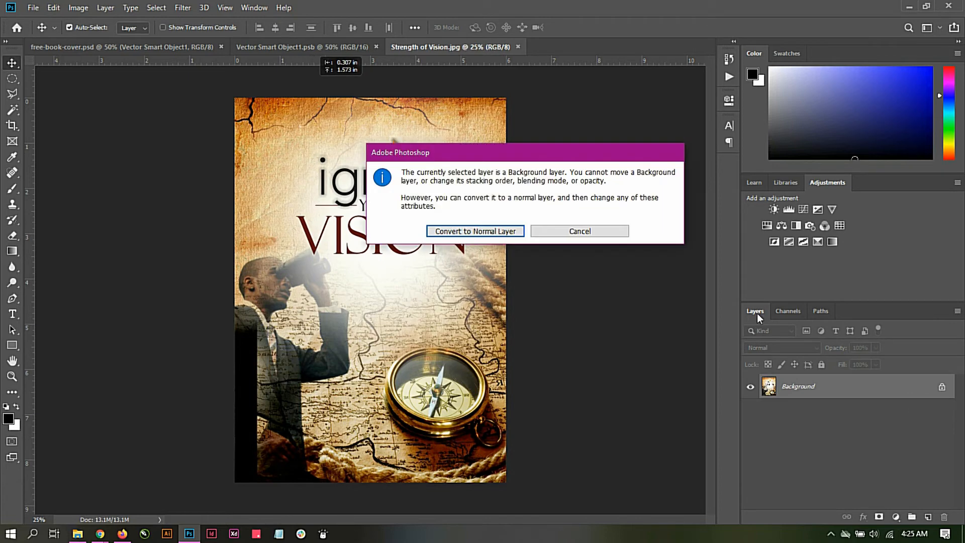
left_click(607, 229)
double_click(887, 386)
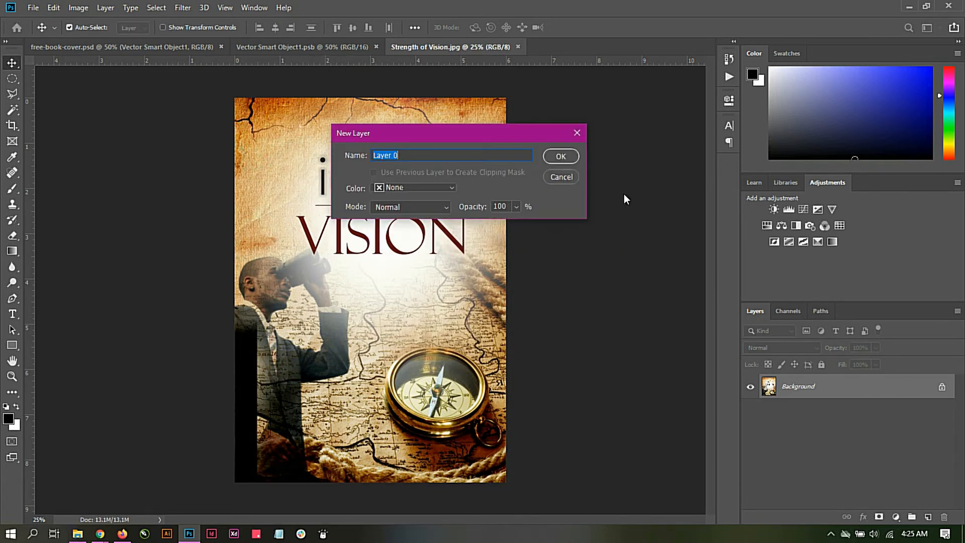
left_click(561, 156)
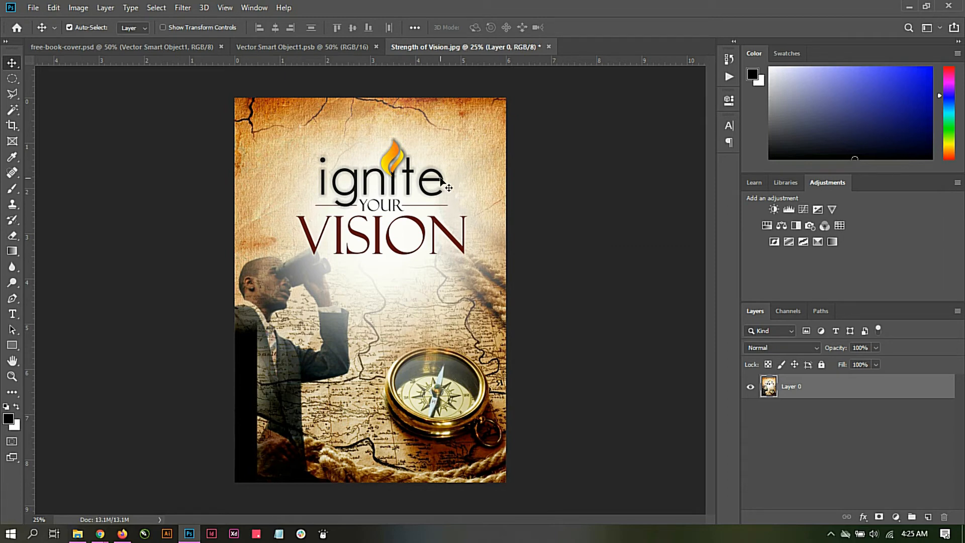
left_click_drag(448, 186, 336, 192)
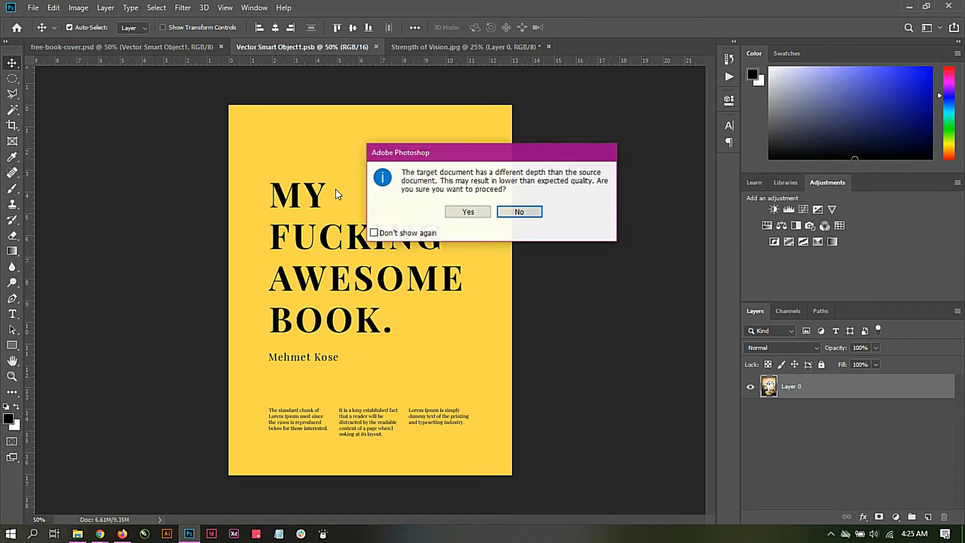
left_click(461, 215)
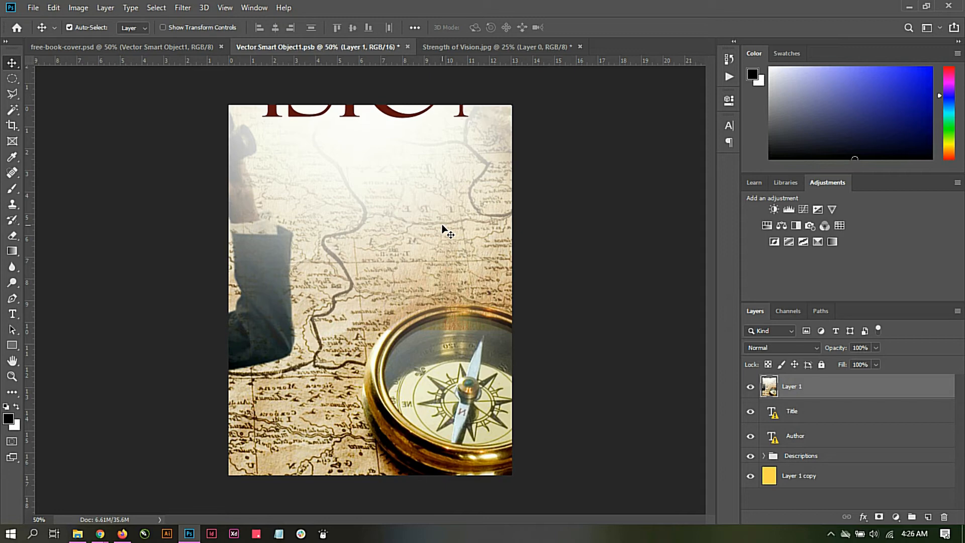
Step: Scale the cover image down proportionally to about 53% and align it with the canvas's upper-left corner
key("ctrl+minus")
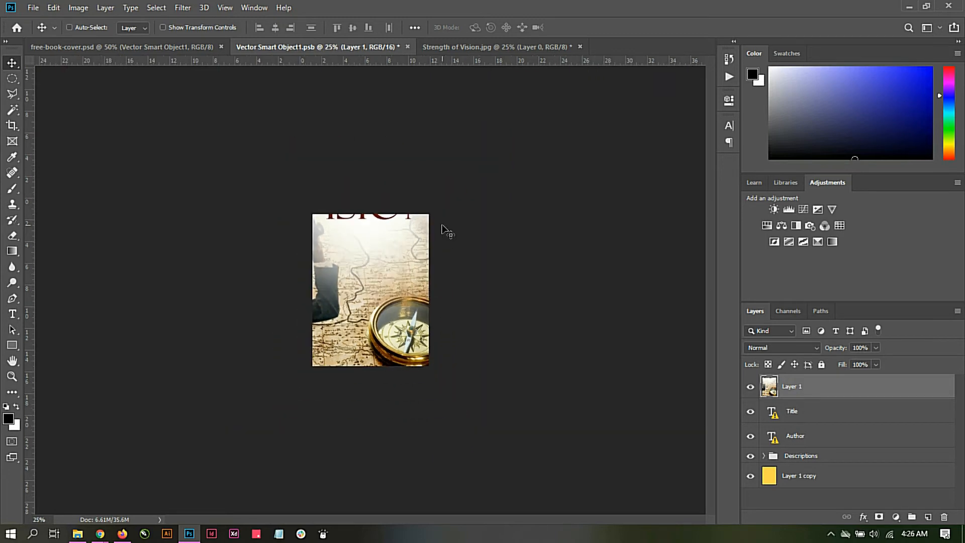
key("ctrl+minus")
key("ctrl+t")
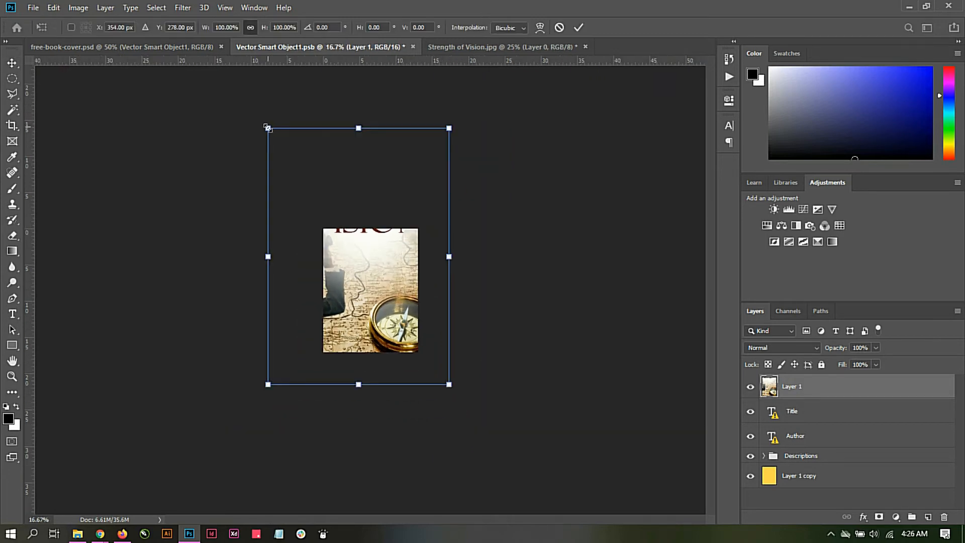
left_click_drag(267, 129, 312, 189)
left_click_drag(379, 257, 388, 296)
key("ctrl+z")
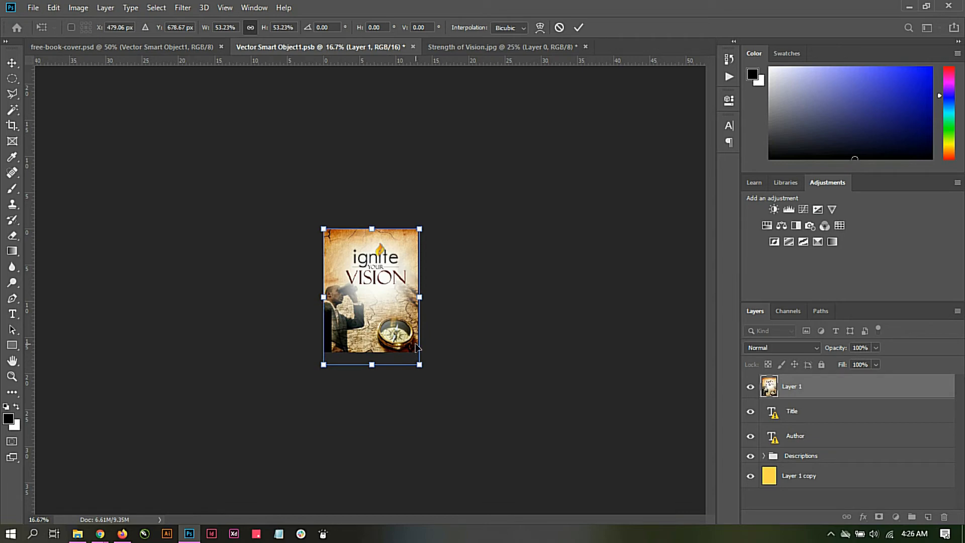
Step: Enlarge the cover image to about 58% and position it to fill the canvas, flush with the right edge, applying the transform
key("ctrl+plus")
key("ctrl+plus")
key("ctrl+plus")
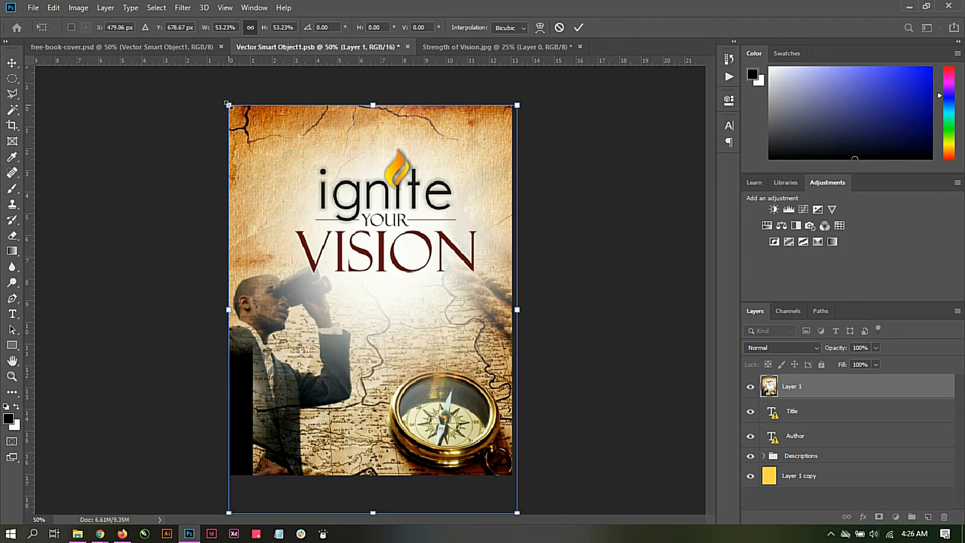
left_click_drag(228, 105, 202, 63)
left_click_drag(328, 187, 326, 189)
left_click_drag(543, 68, 527, 92)
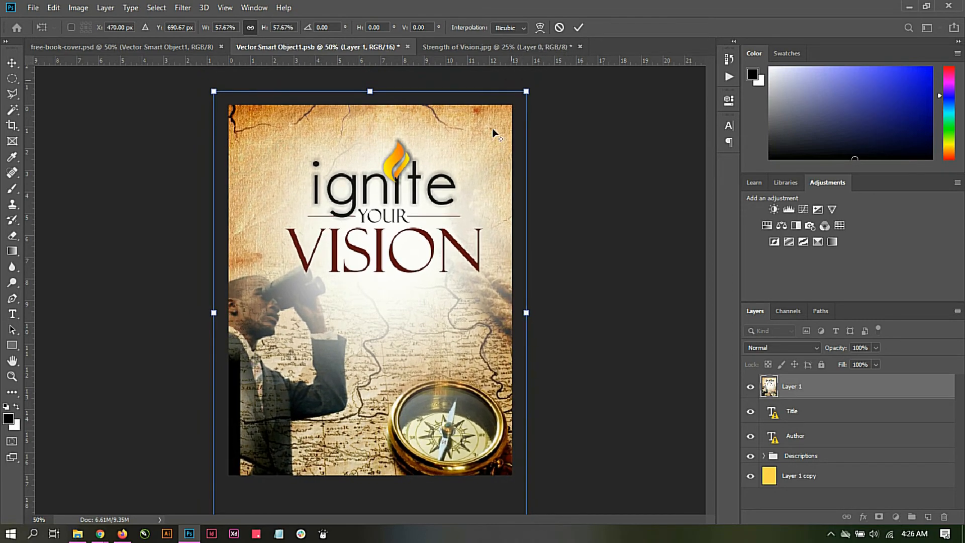
left_click_drag(454, 265, 438, 260)
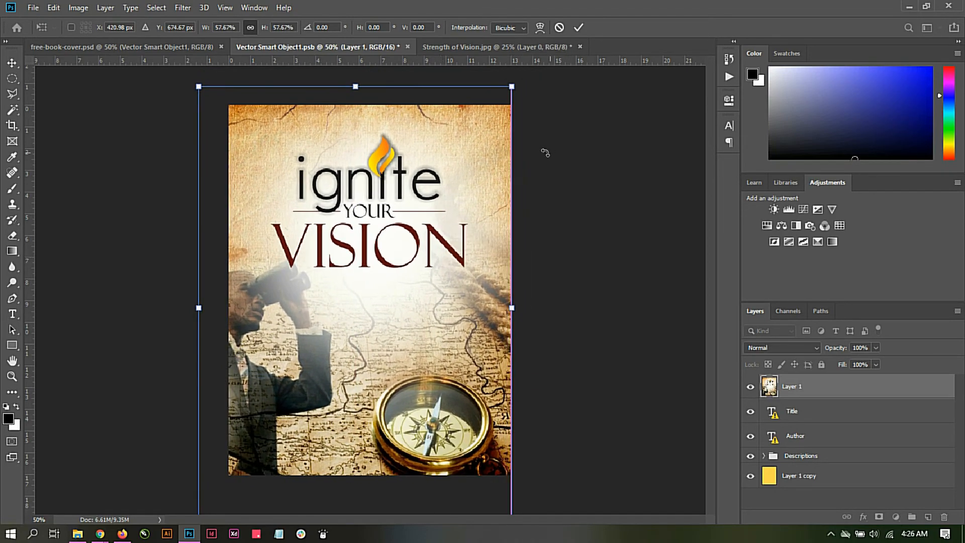
left_click(579, 28)
Step: Save the Vector Smart Object1 contents and return to the free-book-cover.psd mockup
left_click(26, 7)
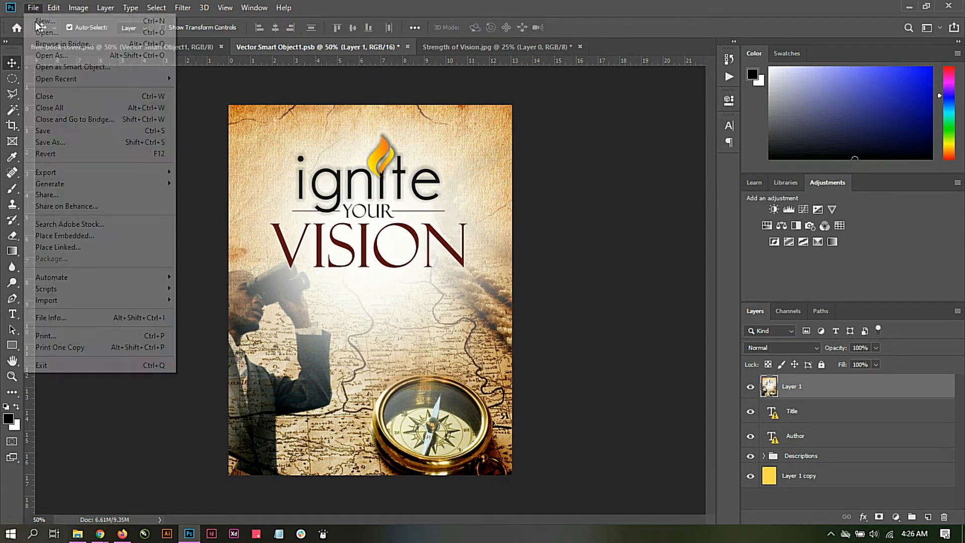
left_click(55, 130)
left_click(101, 48)
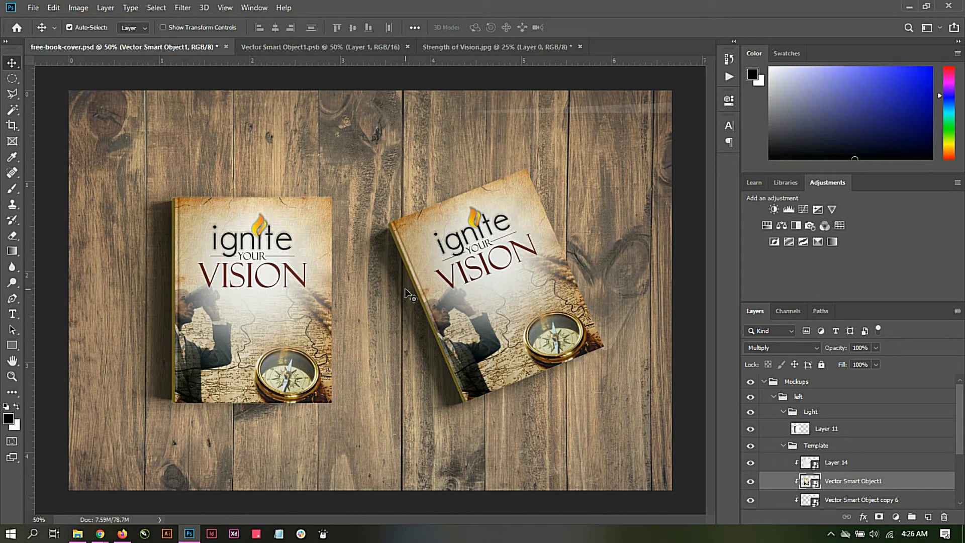
Step: Start saving the mockup under a new name and choose the Mockup Training folder as the destination
left_click(32, 7)
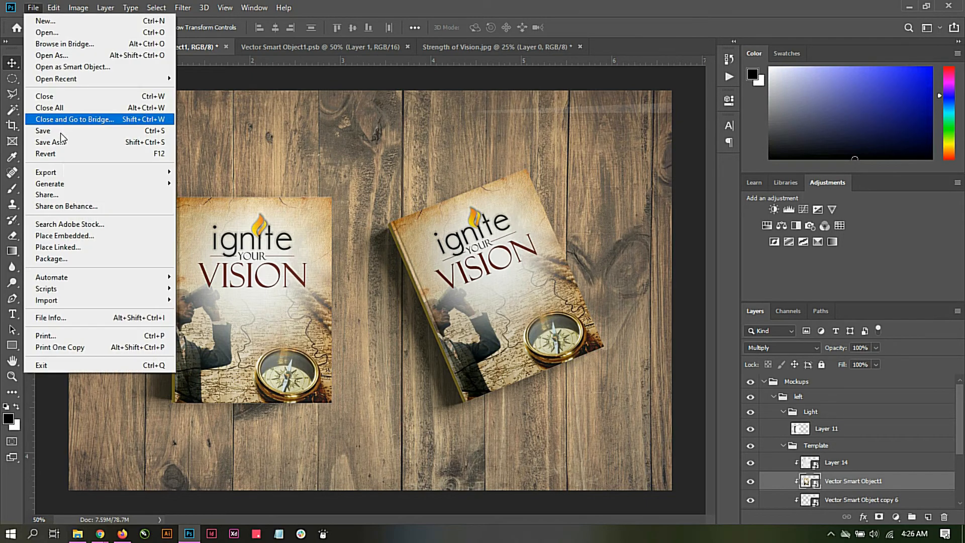
left_click(65, 141)
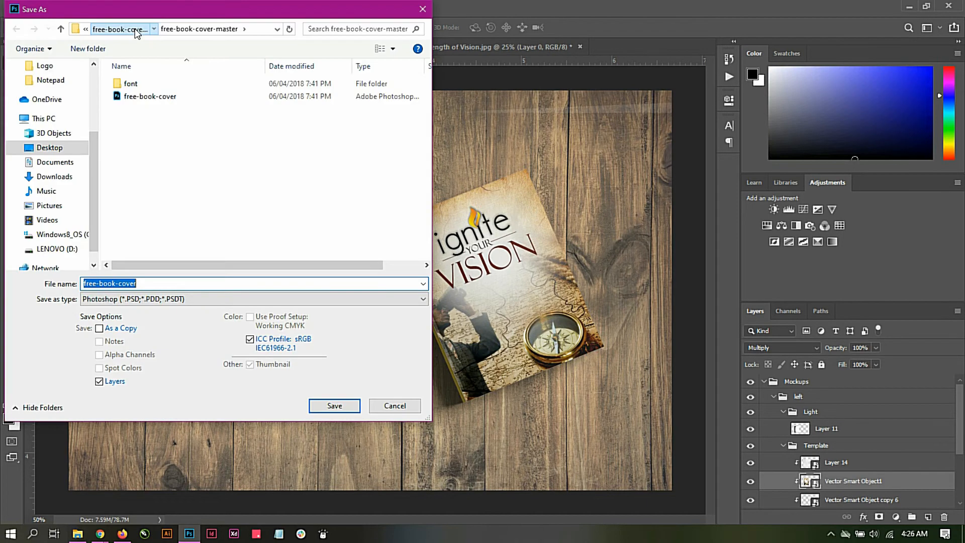
left_click(111, 29)
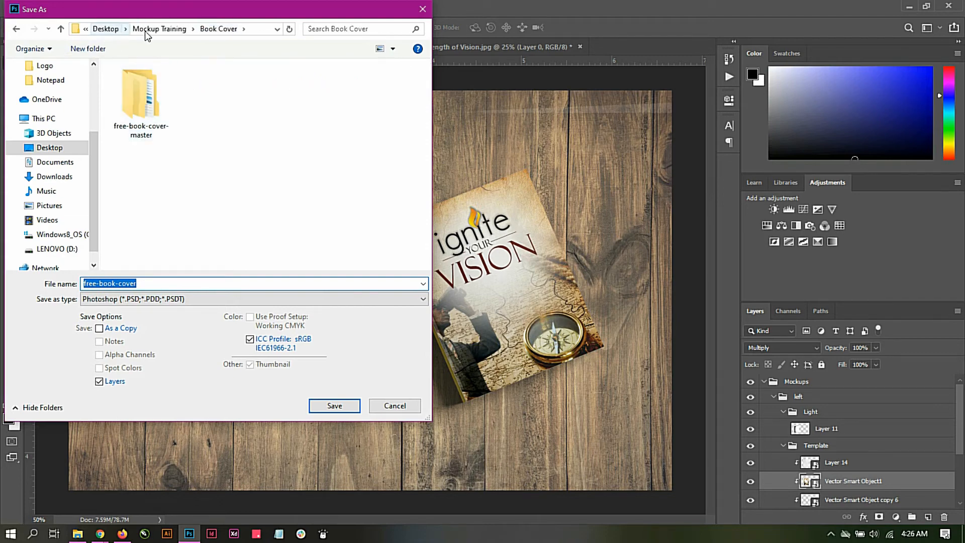
left_click(159, 29)
Step: Name the output file "Mockup book cover"
left_click(152, 299)
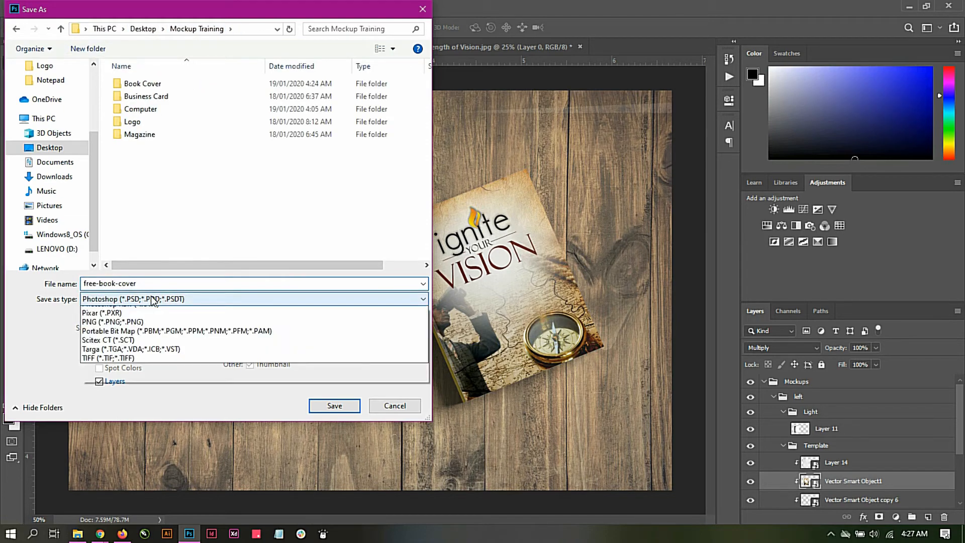
left_click(161, 285)
double_click(162, 285)
left_click(168, 284)
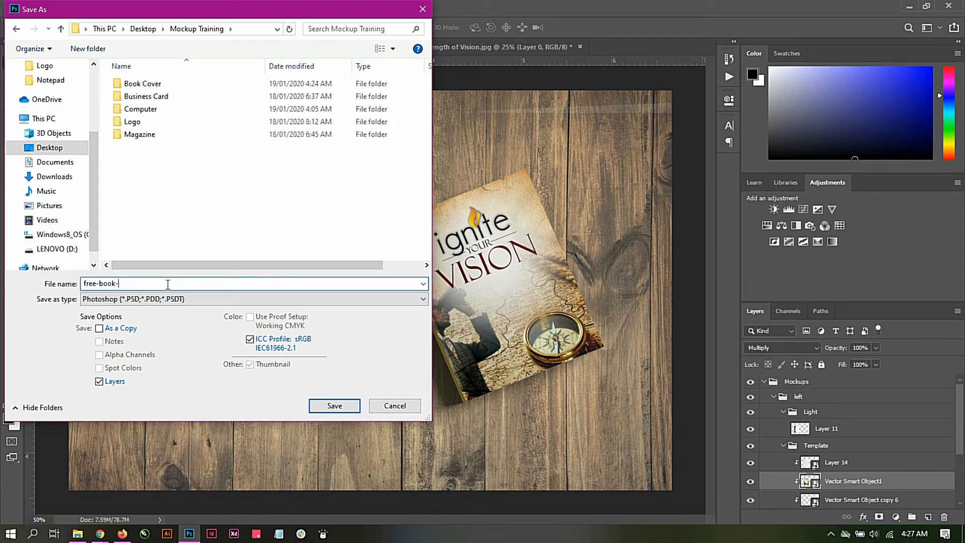
key("BackSpace")
key("BackSpace")
key("BackSpace")
key("BackSpace")
key("BackSpace")
key("BackSpace")
key("BackSpace")
key("BackSpace")
key("BackSpace")
key("BackSpace")
type("Mockup book cover")
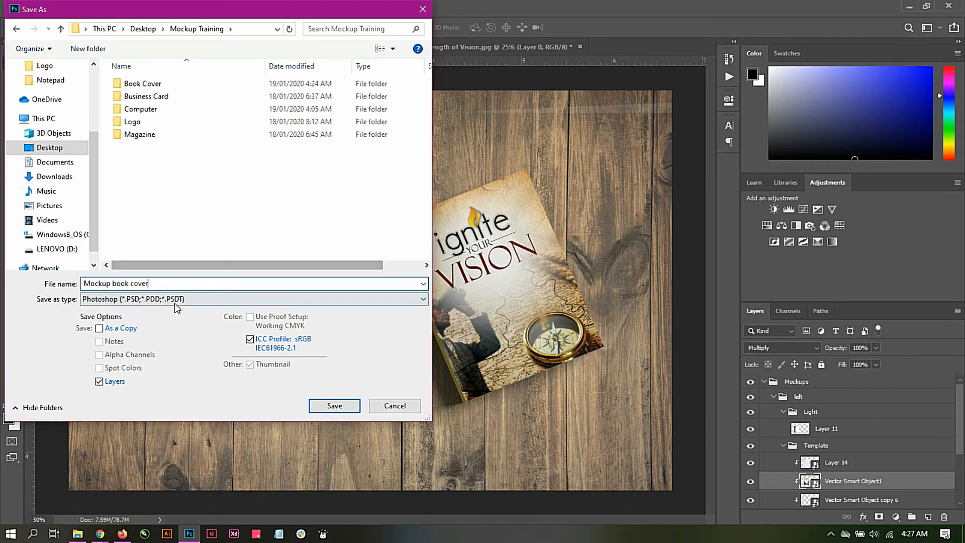
Step: Set the file format to JPEG and save the mockup at quality 11 (Maximum) with the Baseline ("Standard") option
left_click(121, 299)
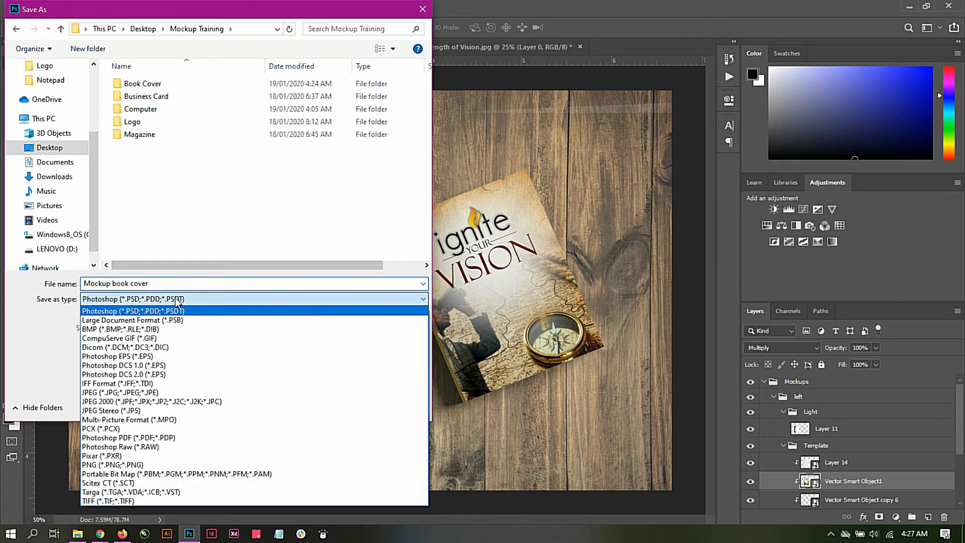
left_click(116, 392)
left_click(319, 405)
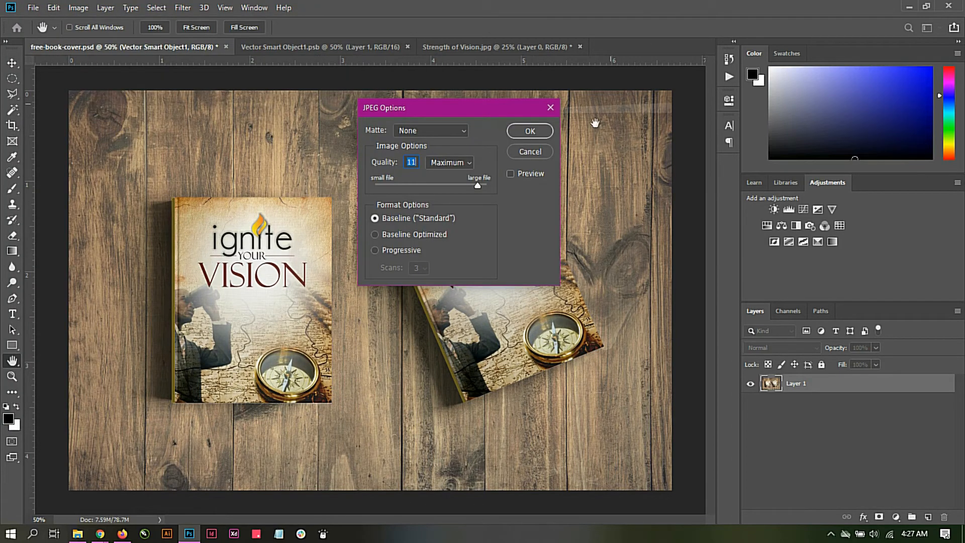
left_click(536, 131)
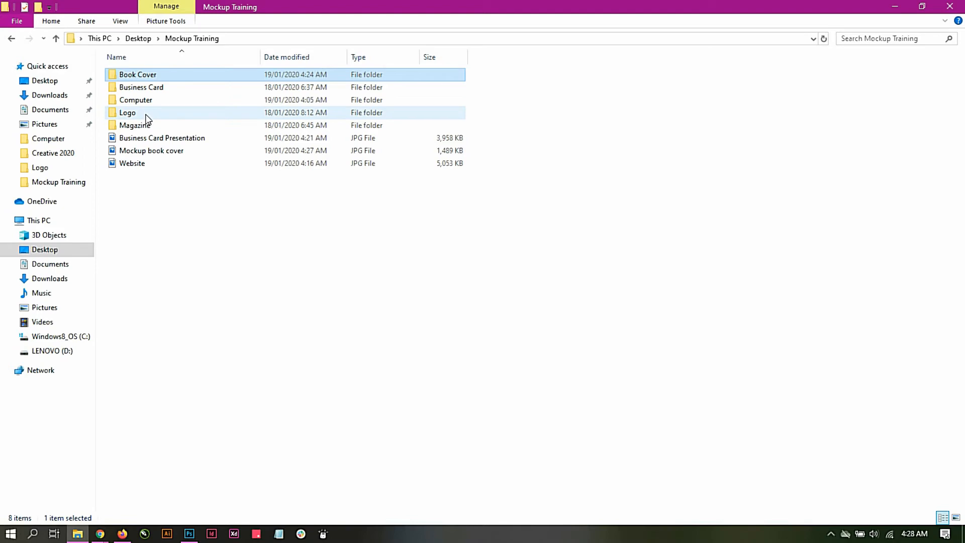
Step: Open logo mockup 27 08 - 1.psd from the Logo folder in Photoshop and open the contents of its "change this" smart object
double_click(127, 113)
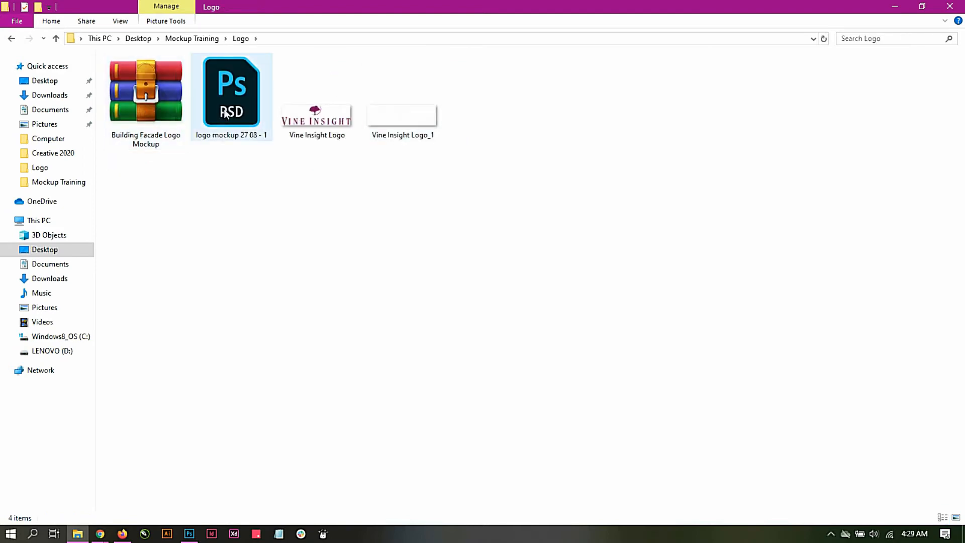
left_click(231, 95)
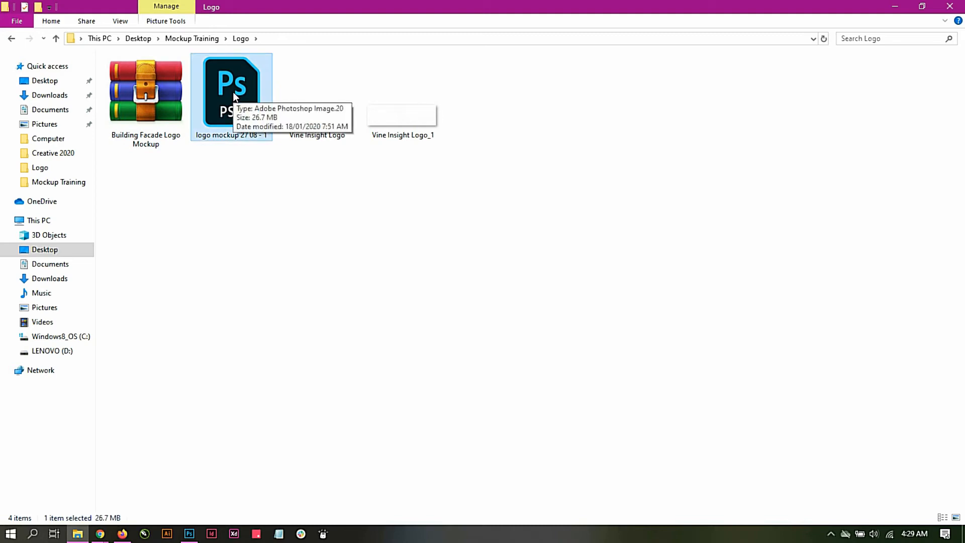
double_click(233, 91)
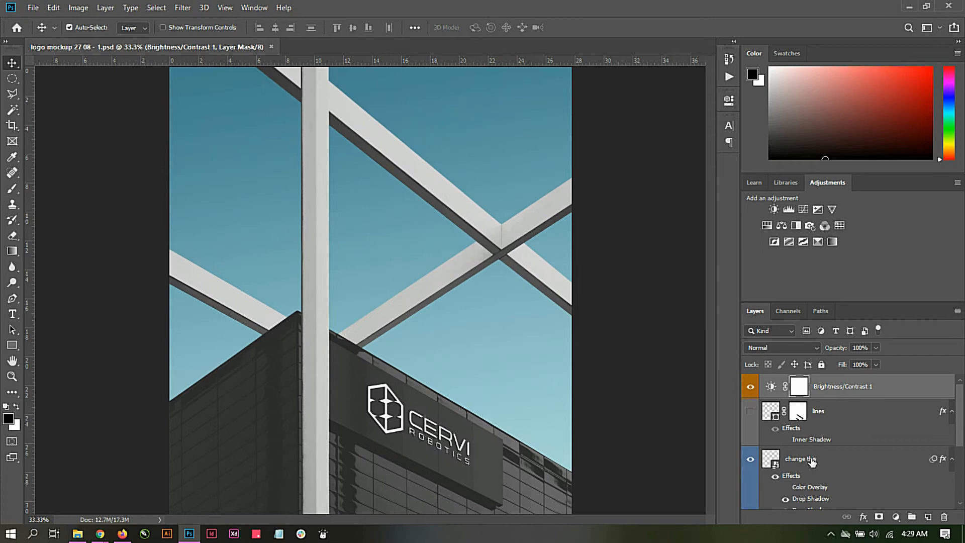
double_click(777, 461)
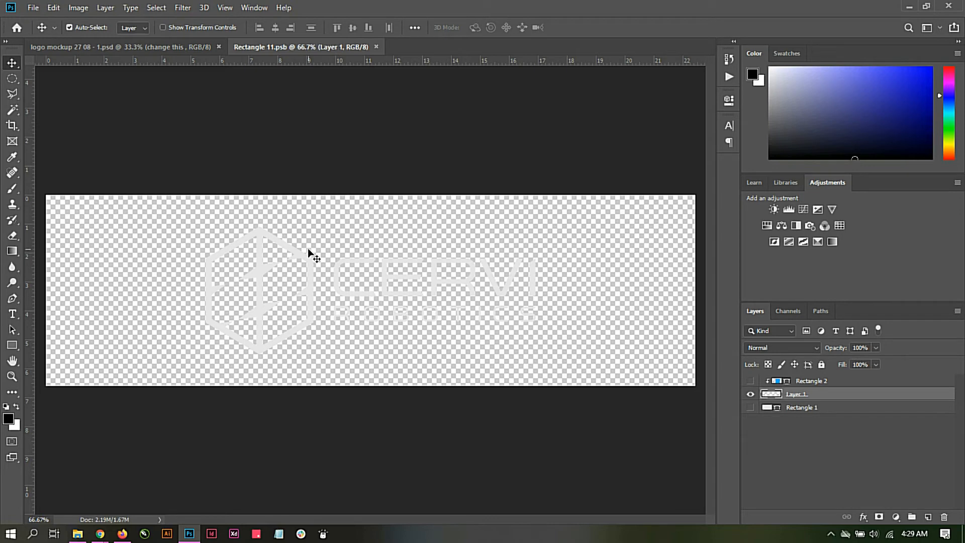
Step: Hide the existing logo on Layer 1 and place Vine Insight Logo_1 from the Logo folder, scaled to about 193%
left_click(751, 395)
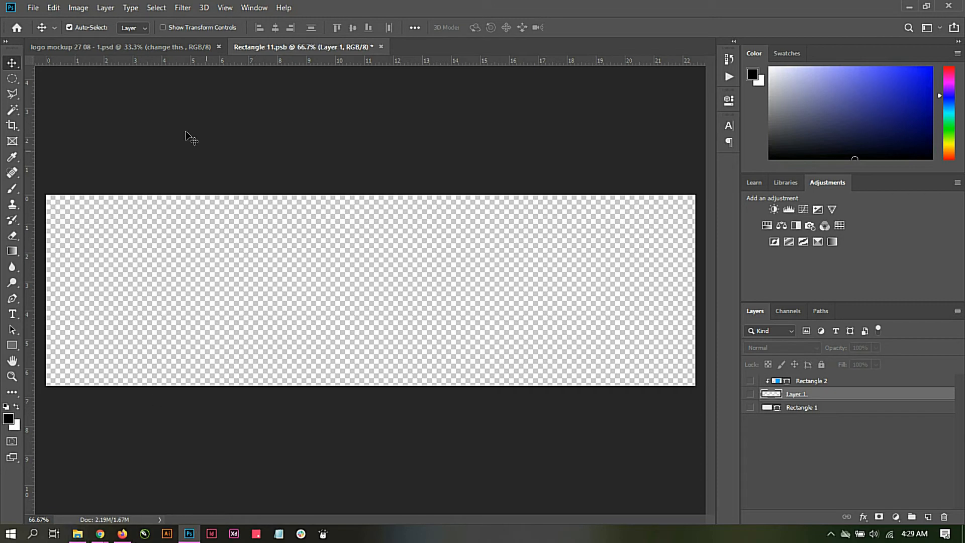
mouse_move(79, 536)
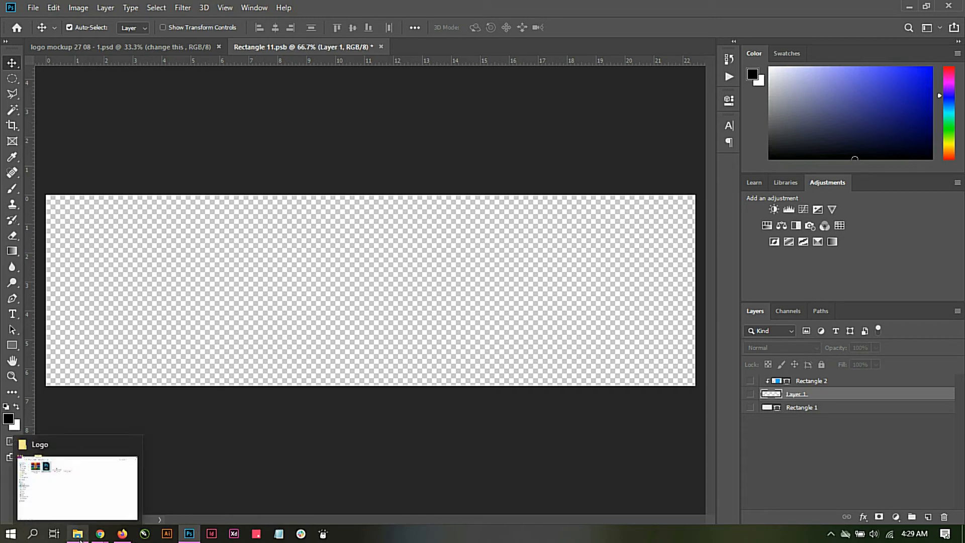
left_click(85, 494)
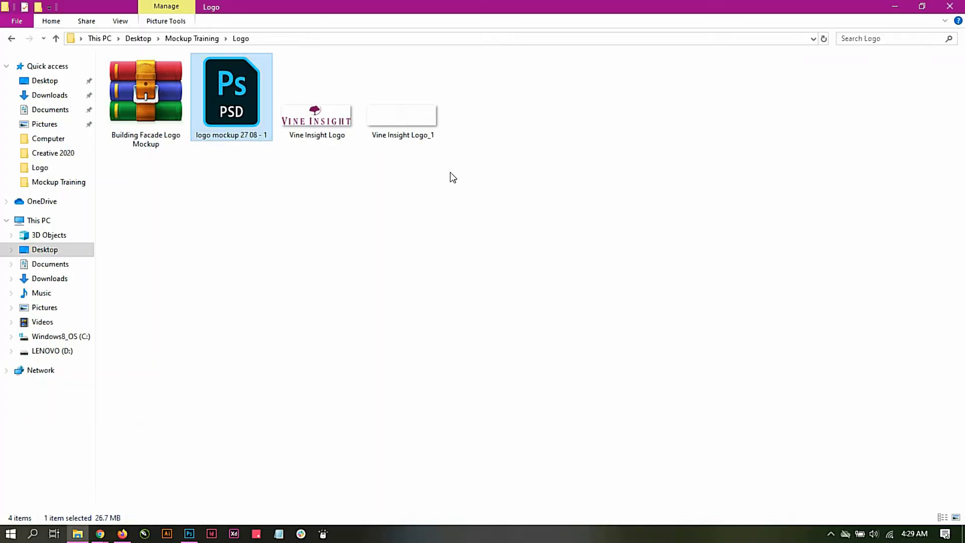
left_click(403, 138)
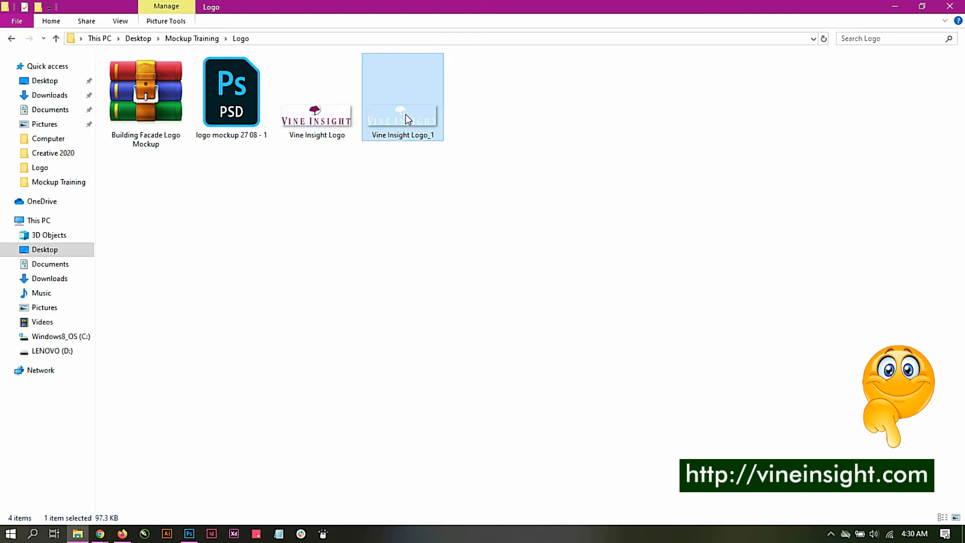
left_click_drag(406, 114, 360, 293)
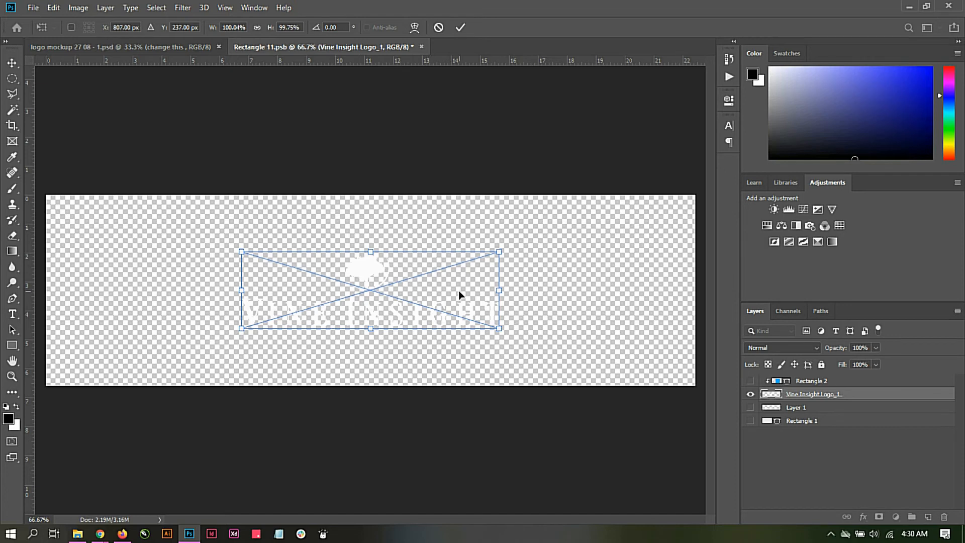
left_click_drag(497, 327, 612, 371)
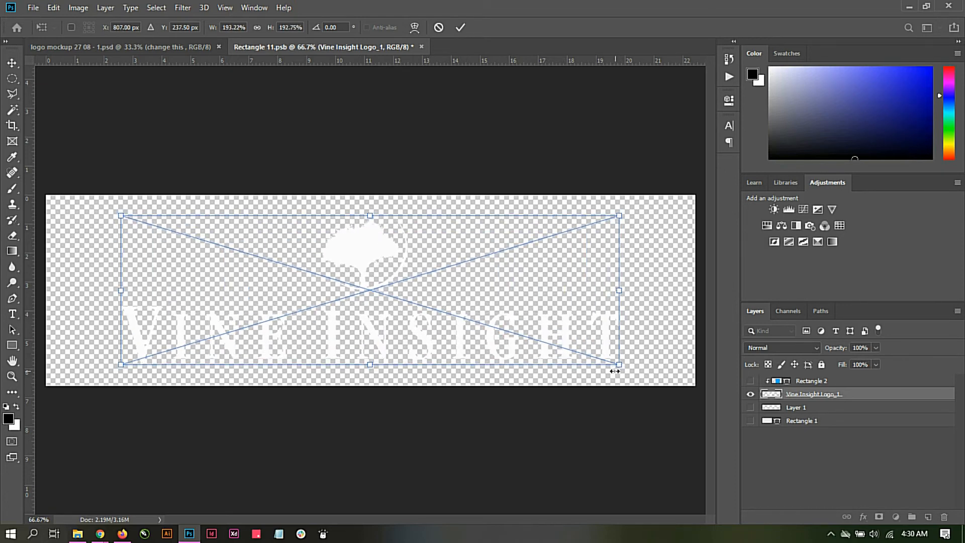
left_click(462, 27)
Step: Save the Rectangle 11.psb smart object contents and return to the logo mockup document
left_click(32, 8)
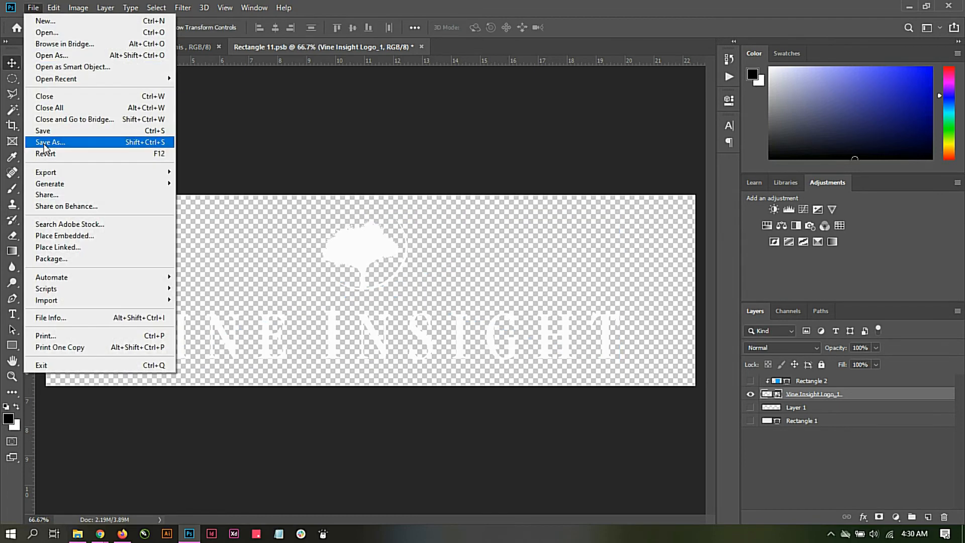
left_click(50, 131)
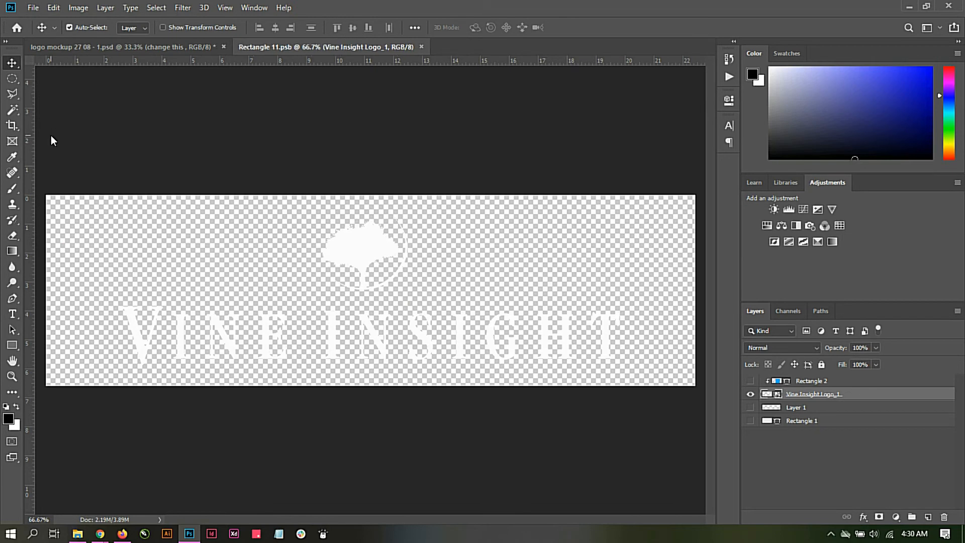
left_click(117, 48)
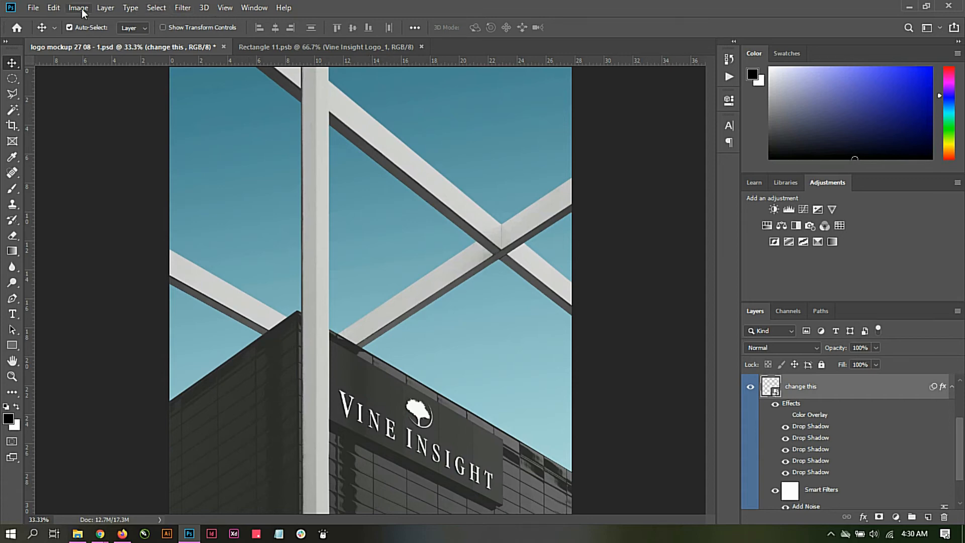
Step: Save the logo mockup in the Mockup Training folder as a JPEG named Signage at quality 11 (Maximum), Baseline ("Standard")
left_click(34, 7)
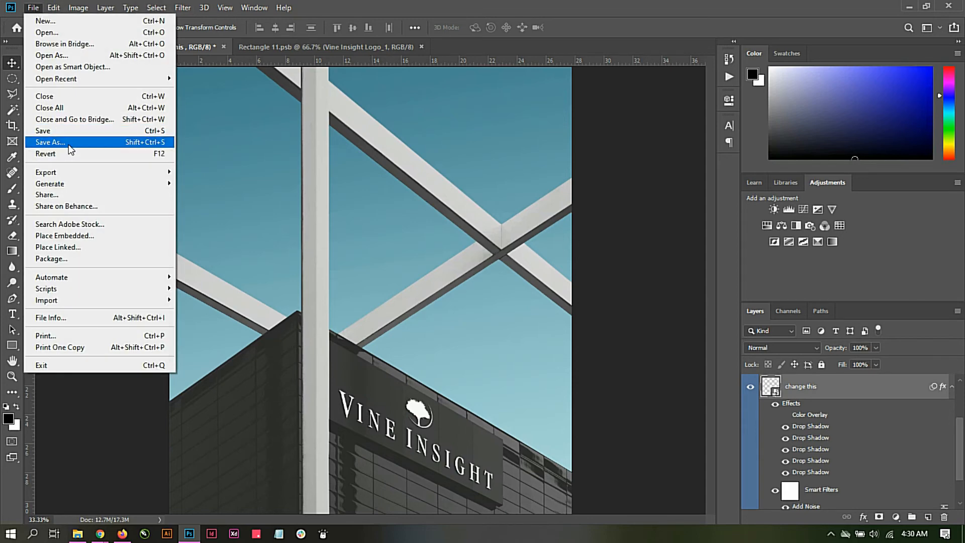
left_click(69, 145)
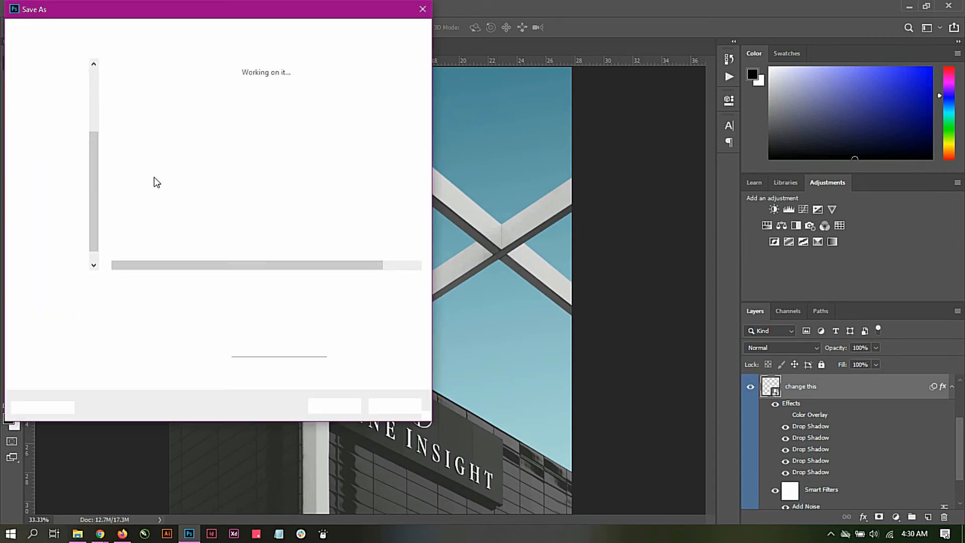
left_click(158, 29)
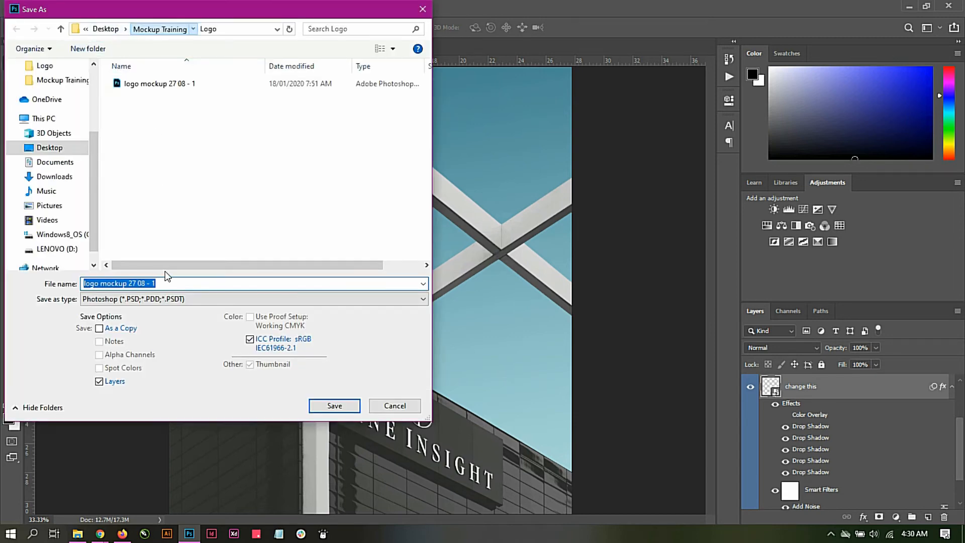
left_click(167, 301)
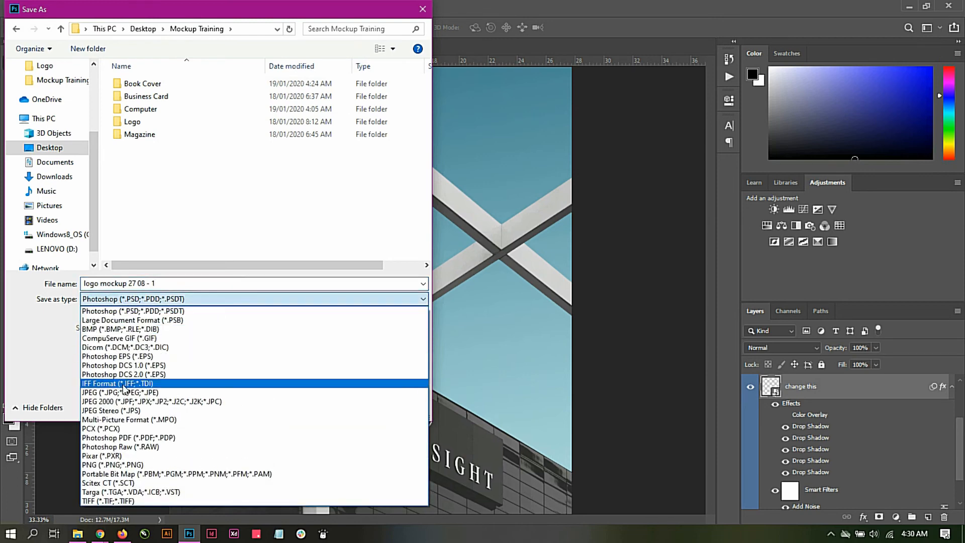
left_click(119, 392)
left_click(155, 283)
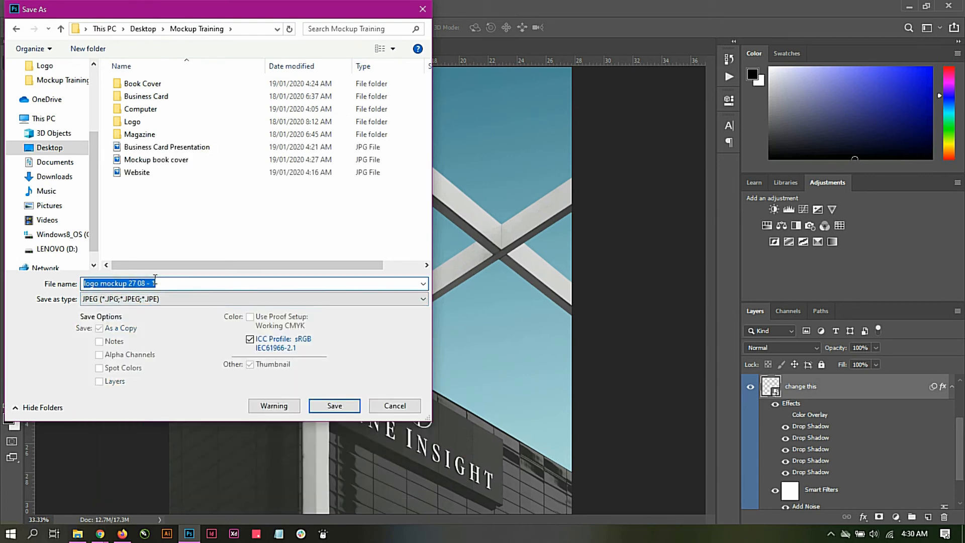
type("Signage")
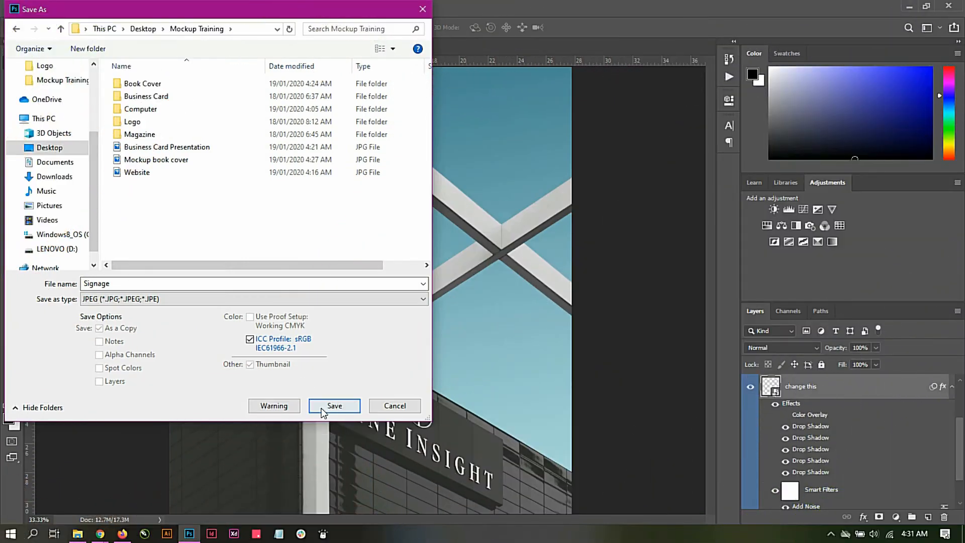
left_click(334, 406)
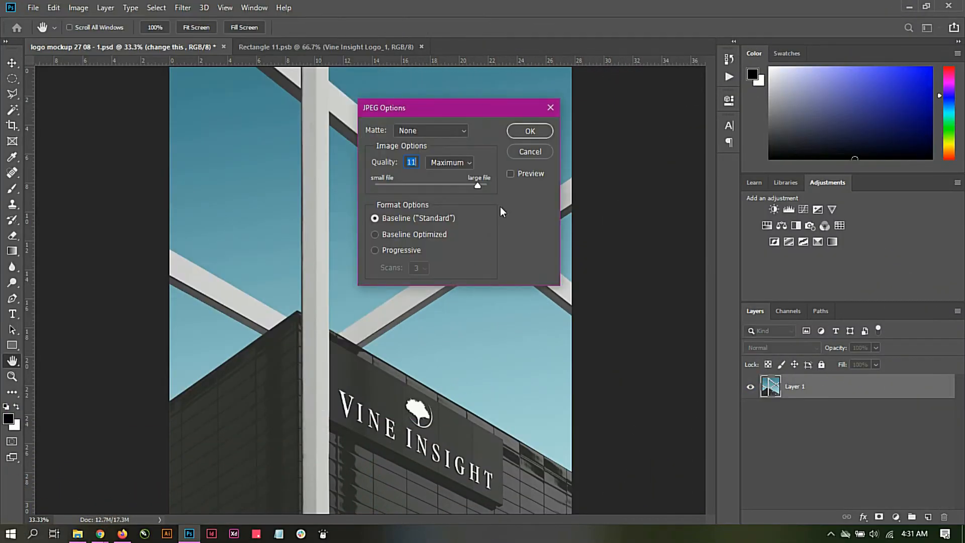
left_click(523, 130)
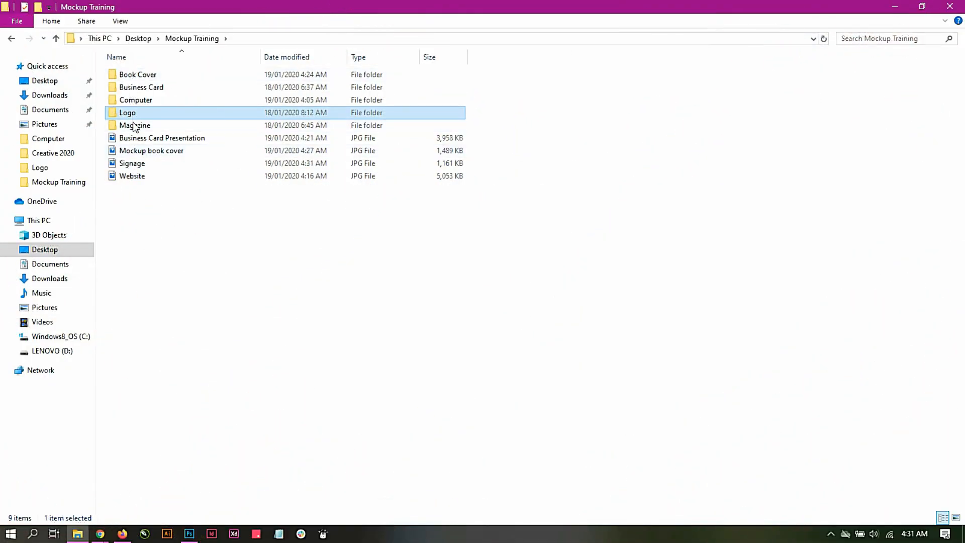
Step: Open PSD 2 from the Magazine folder's cover magazine mockup subfolder in Photoshop and hide its DELETE ME! layer
double_click(134, 125)
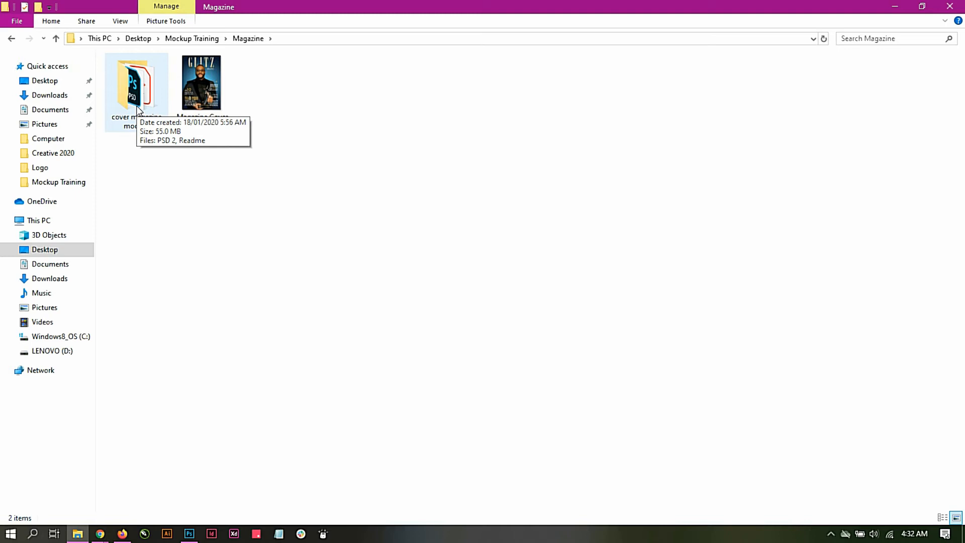
double_click(136, 106)
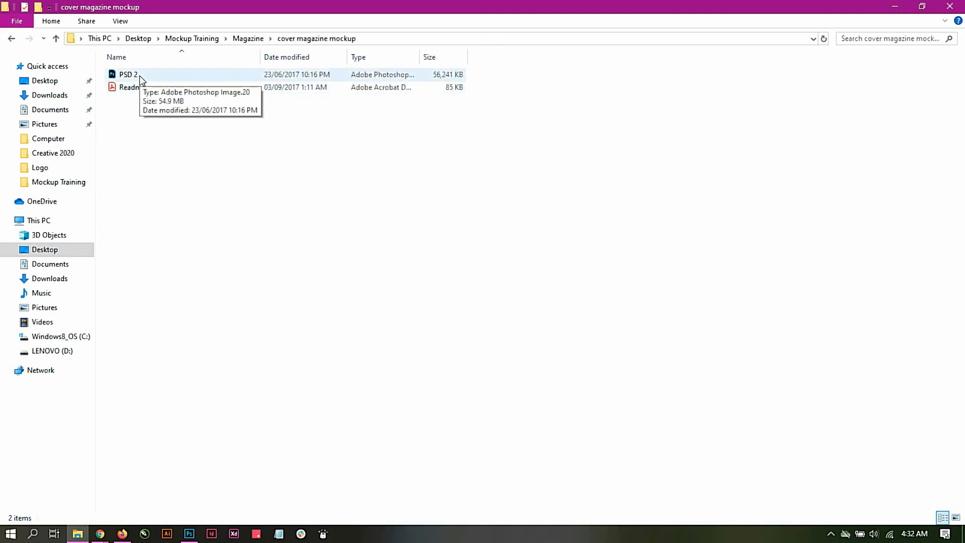
double_click(128, 74)
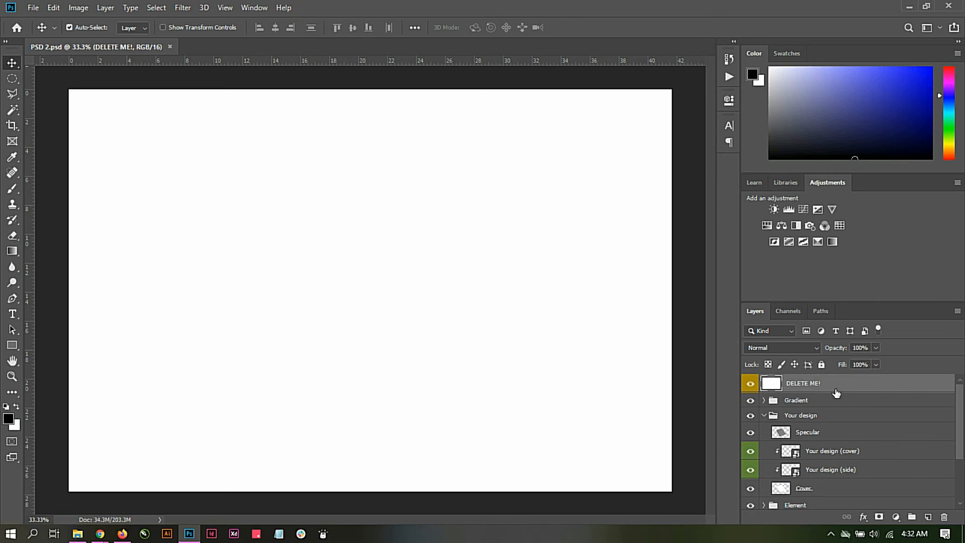
left_click(751, 384)
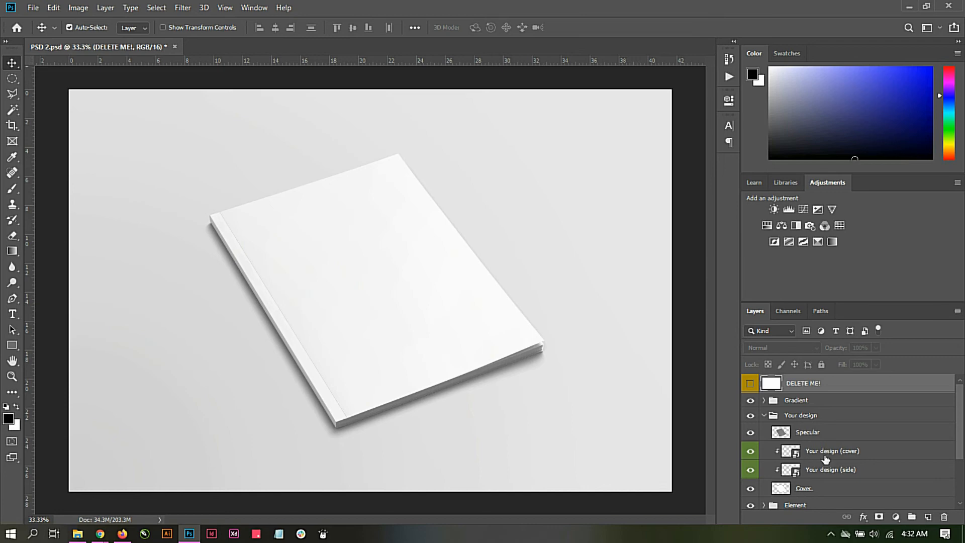
Step: Open the contents of the "Your design (cover)" smart object and place Magazine Cover from the Magazine folder, scaled to about 241%
double_click(794, 454)
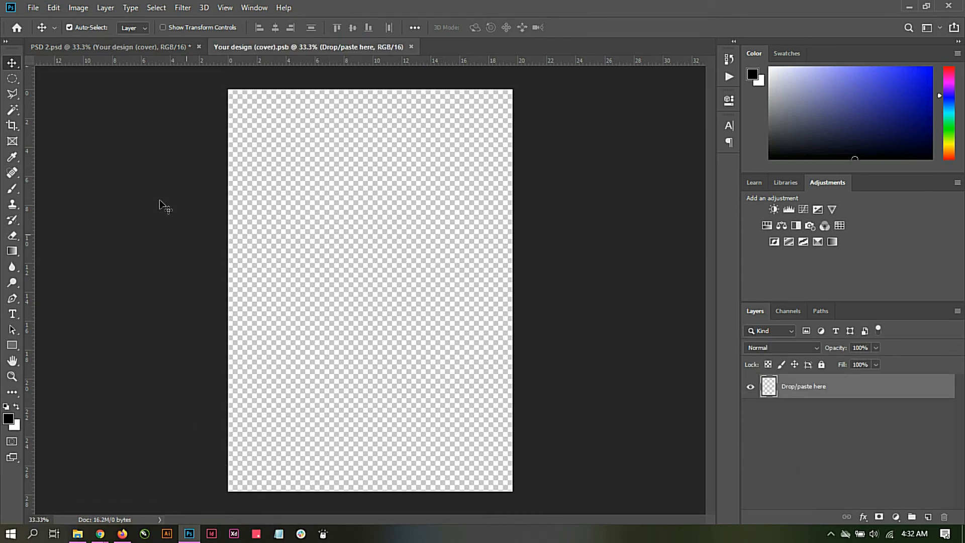
left_click(77, 533)
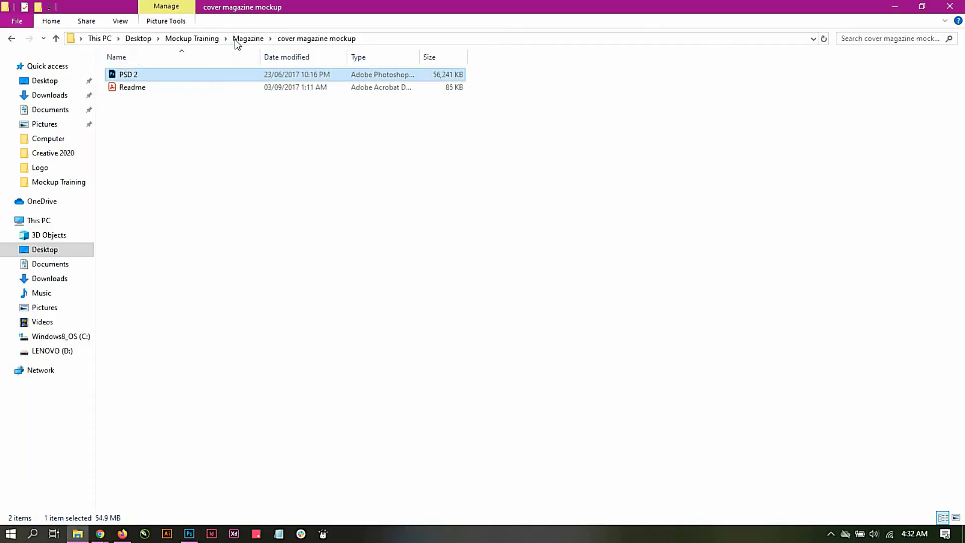
left_click(235, 39)
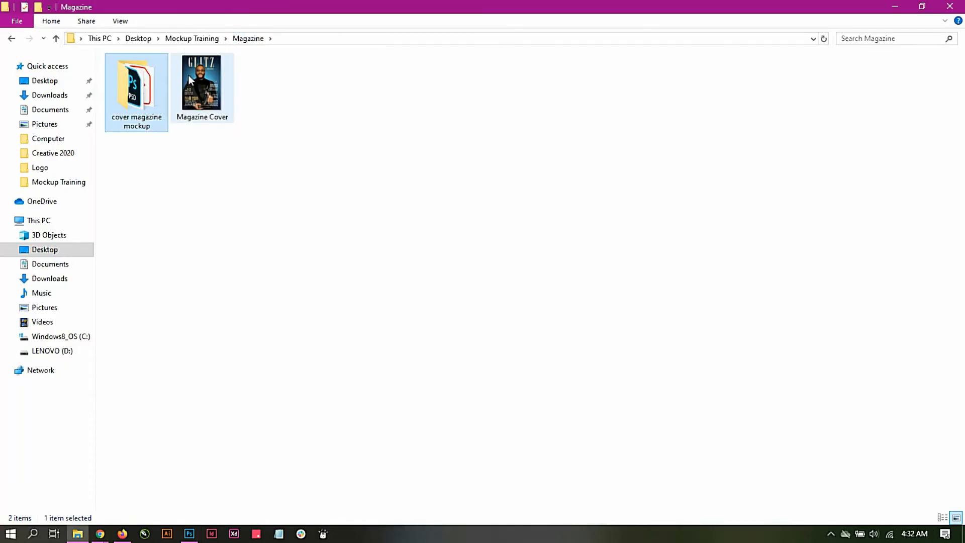
mouse_move(192, 76)
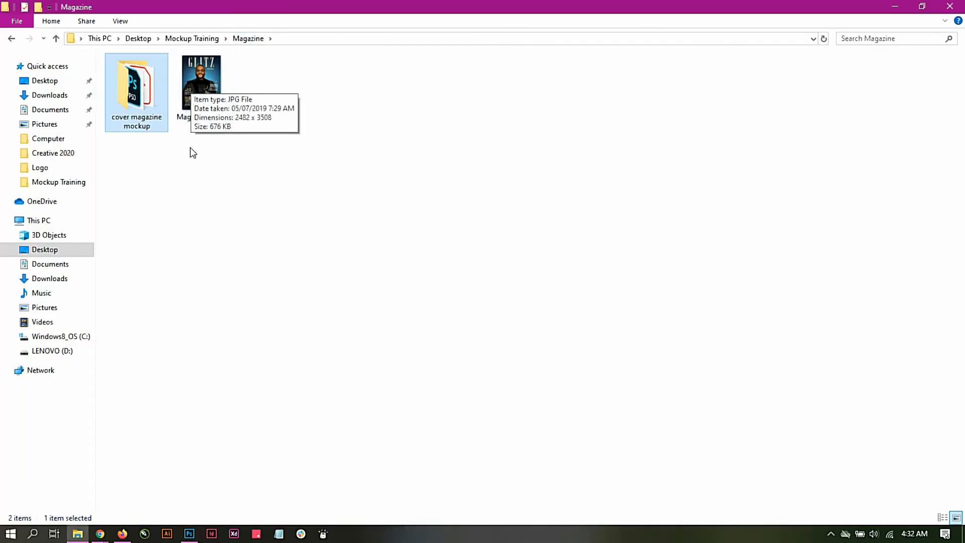
left_click_drag(202, 121, 351, 280)
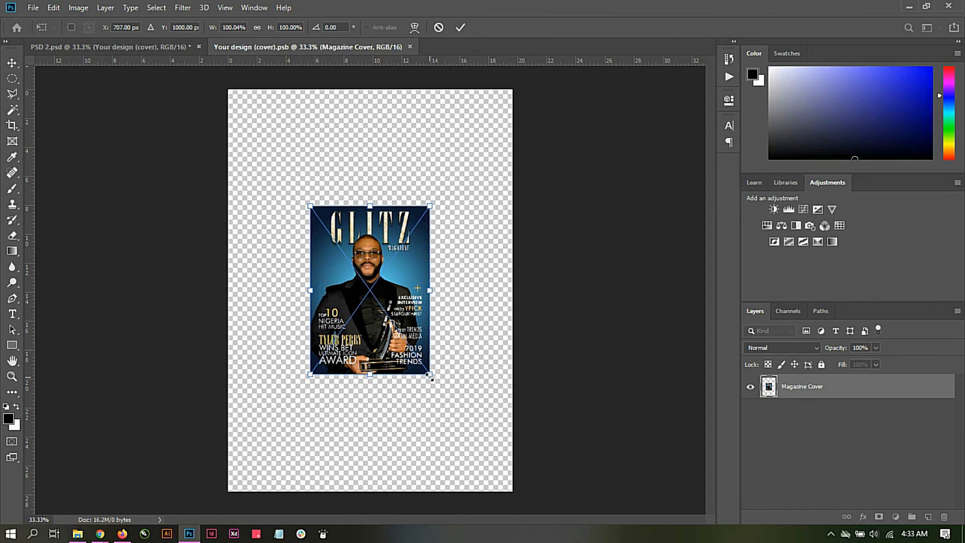
left_click_drag(430, 378, 537, 482)
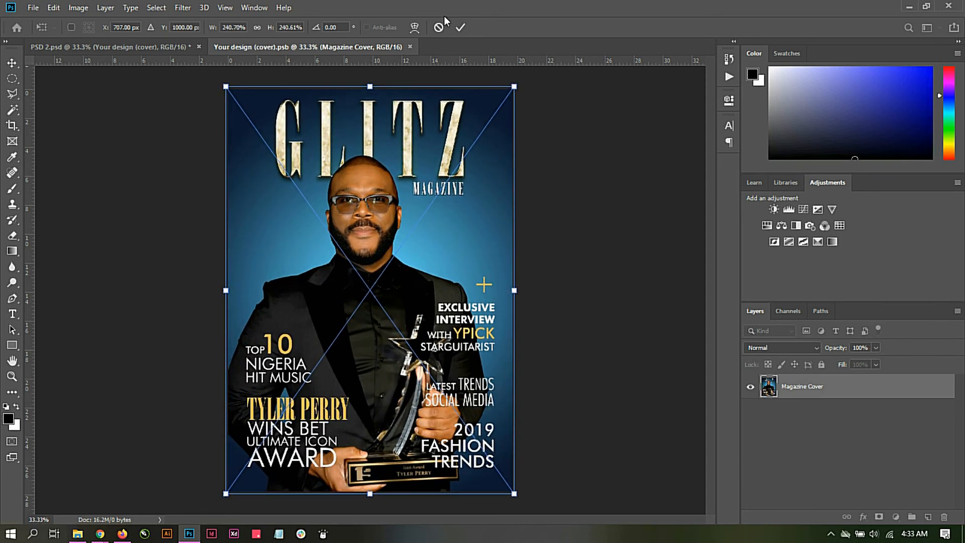
left_click(460, 27)
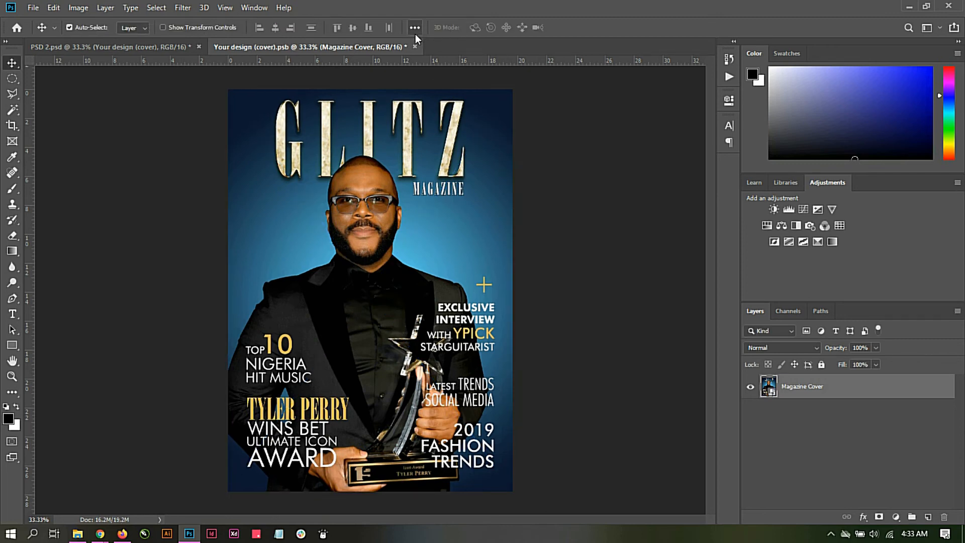
Step: Save the Your design (cover).psb contents and return to the PSD 2 magazine mockup
left_click(33, 7)
left_click(49, 132)
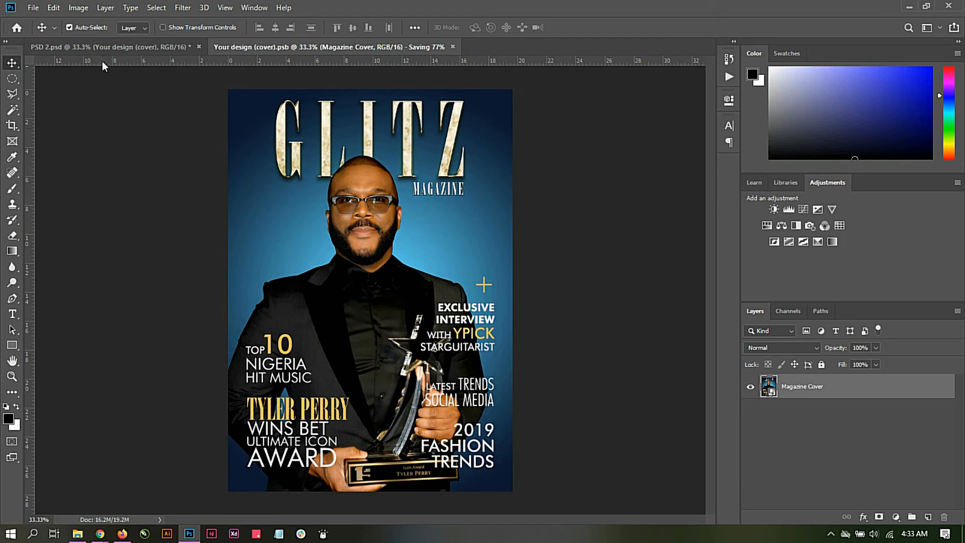
left_click(104, 47)
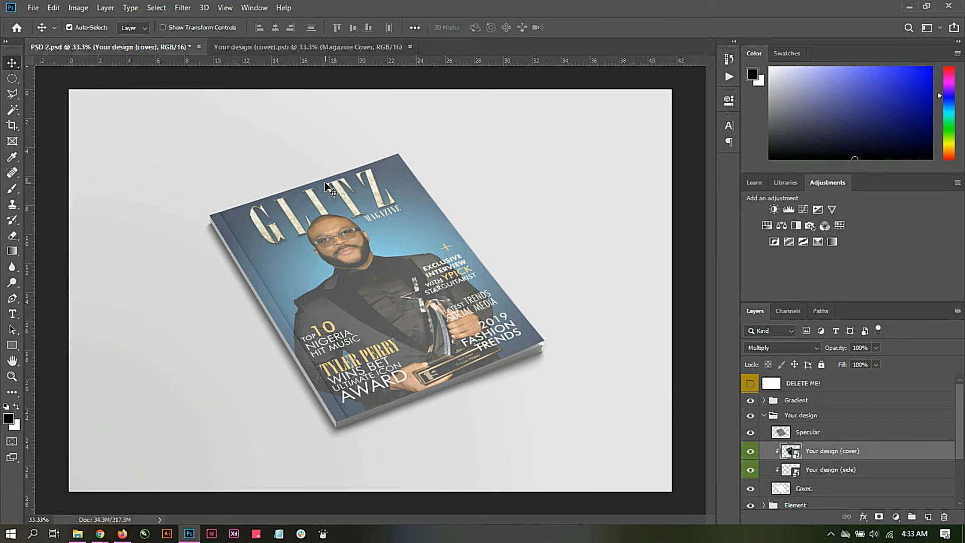
Step: Compare the magazine cover with and without the Specular layer, leaving that layer hidden
left_click(750, 433)
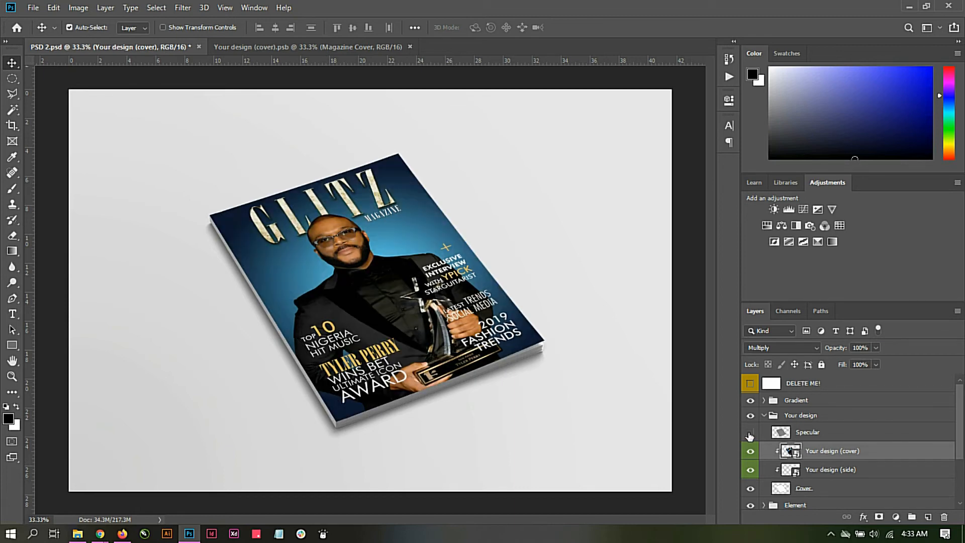
left_click(751, 434)
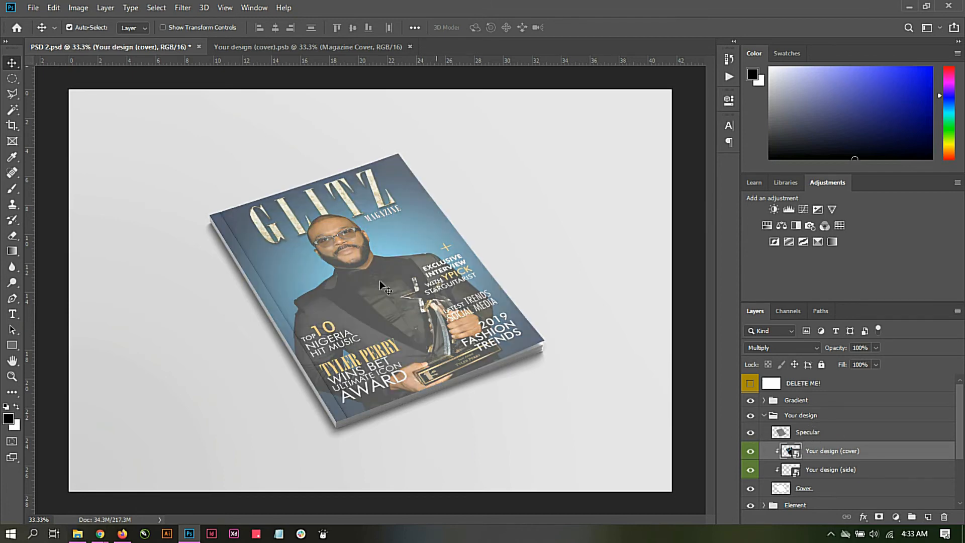
left_click(750, 432)
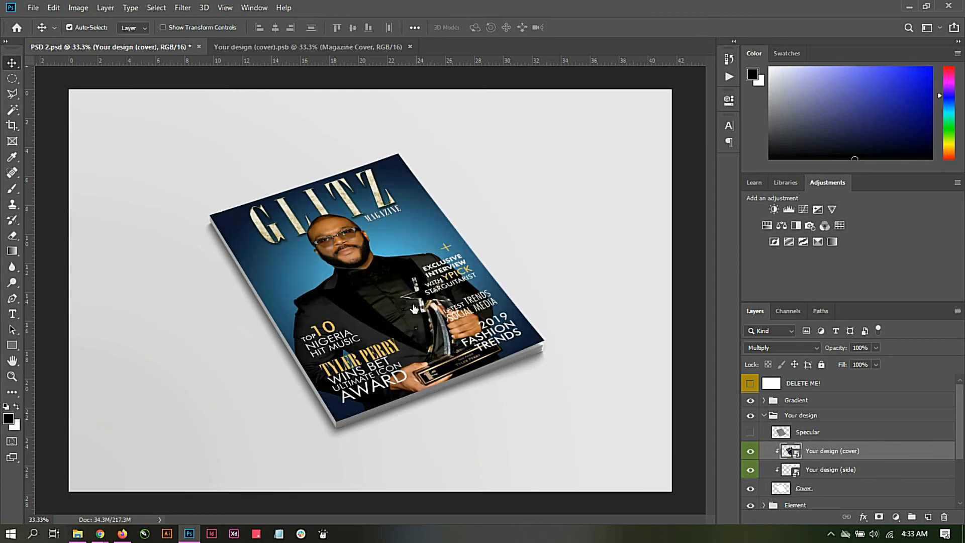
left_click(751, 432)
left_click(750, 432)
Step: Open the contents of the "Your design (side)" smart object and cover its canvas with a black rectangle of about 3066 × 186 px
left_click(793, 475)
double_click(793, 472)
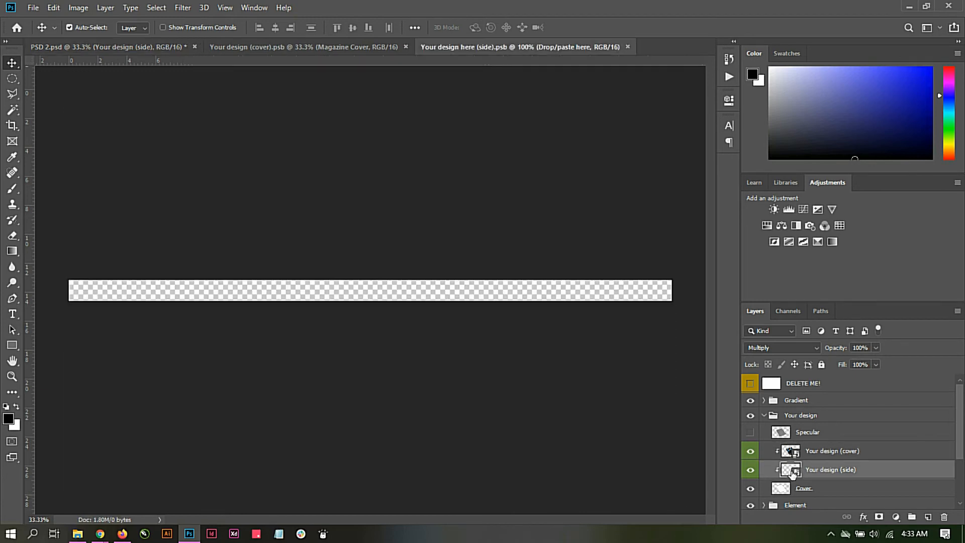
left_click(12, 345)
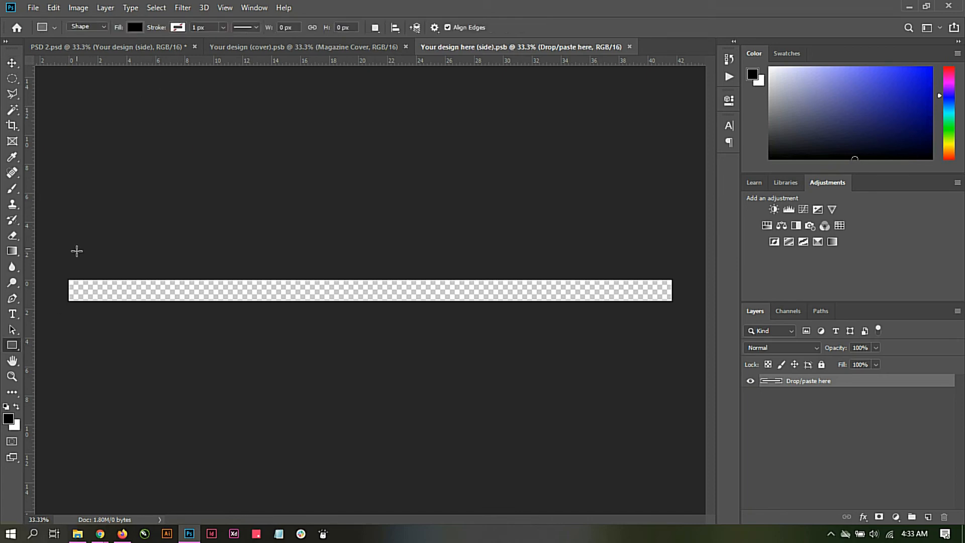
left_click_drag(60, 274, 674, 311)
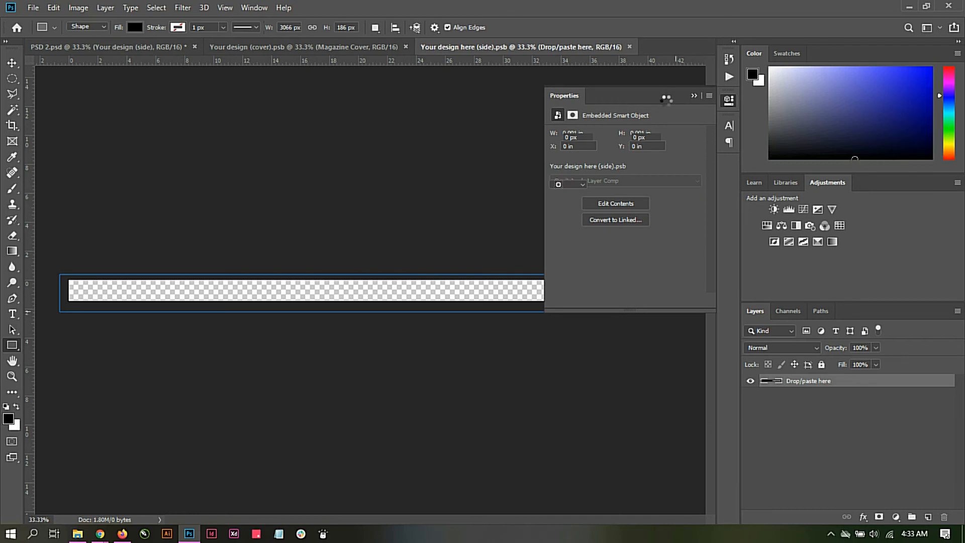
left_click(694, 96)
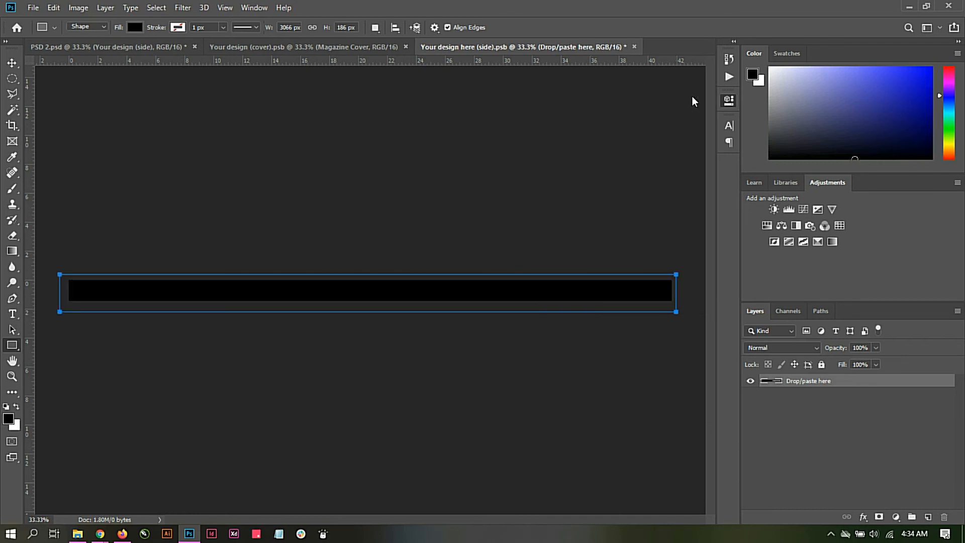
Step: Save the Your design here (side).psb contents and return to the PSD 2 mockup with the Move tool active
left_click(33, 8)
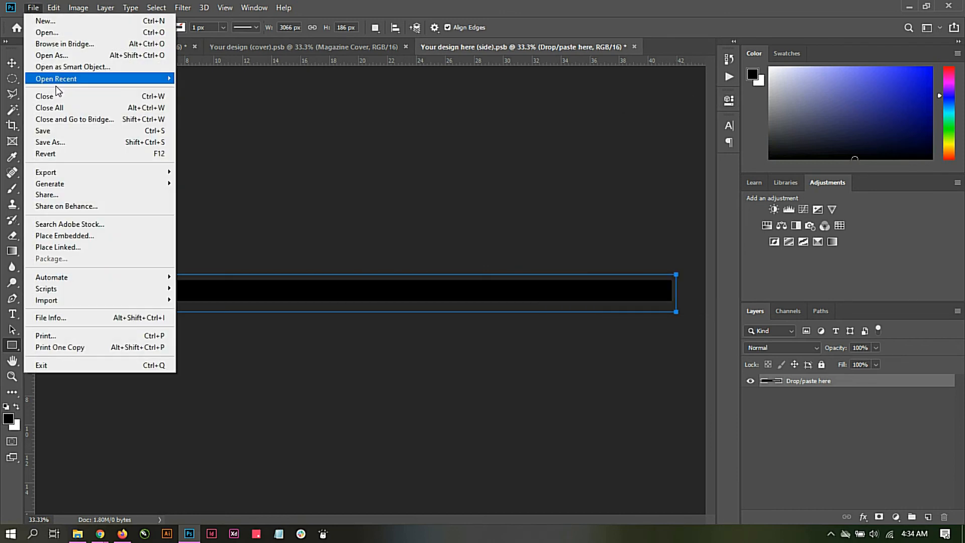
left_click(59, 130)
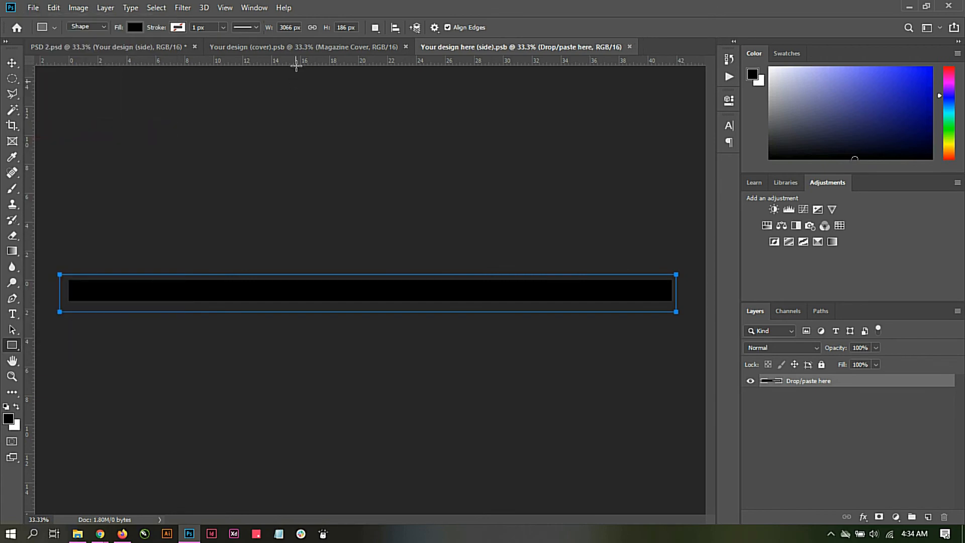
left_click(280, 51)
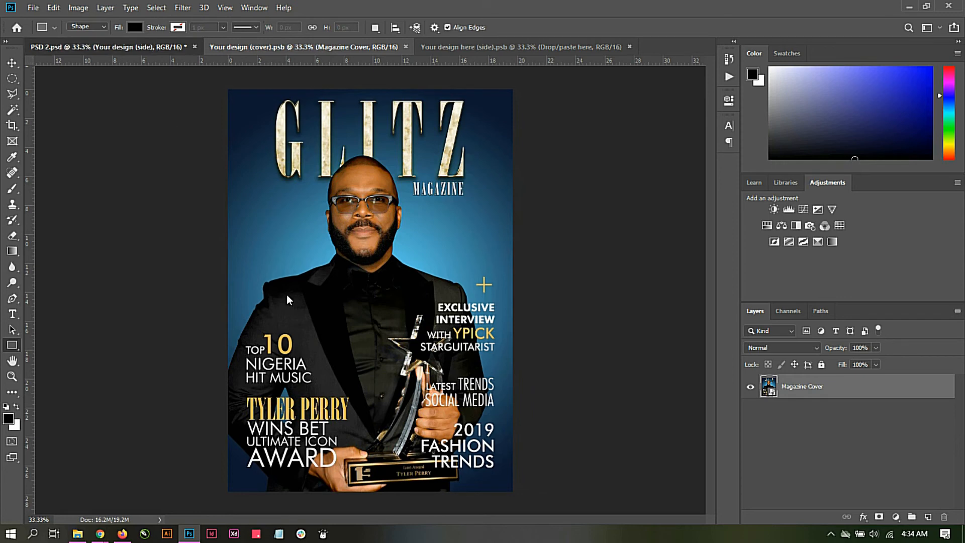
left_click(151, 45)
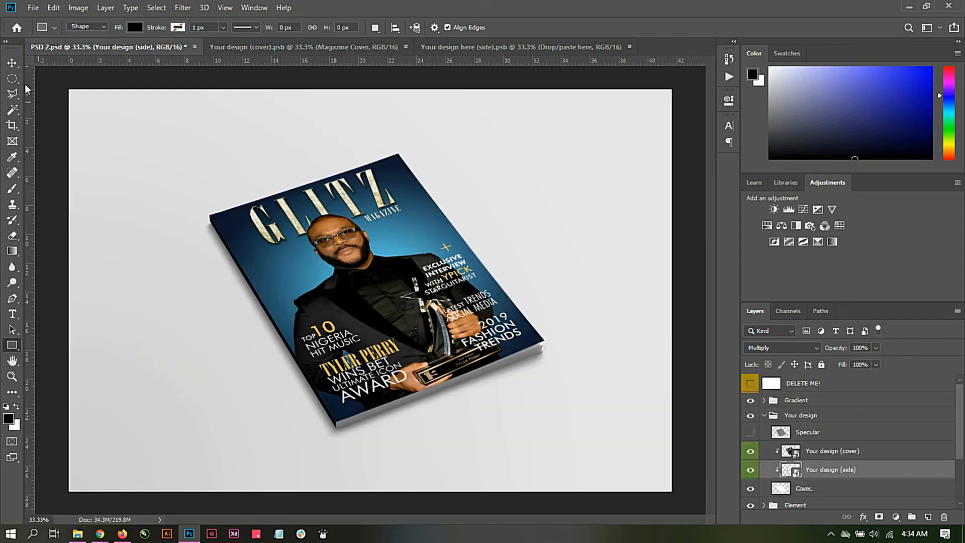
left_click(13, 64)
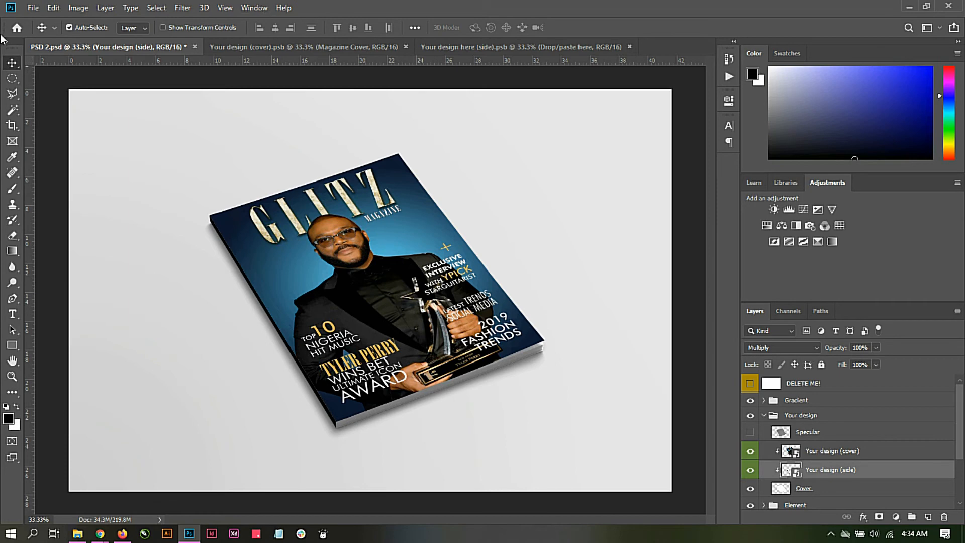
Step: Open the Save As dialog for the PSD 2 magazine mockup
left_click(33, 7)
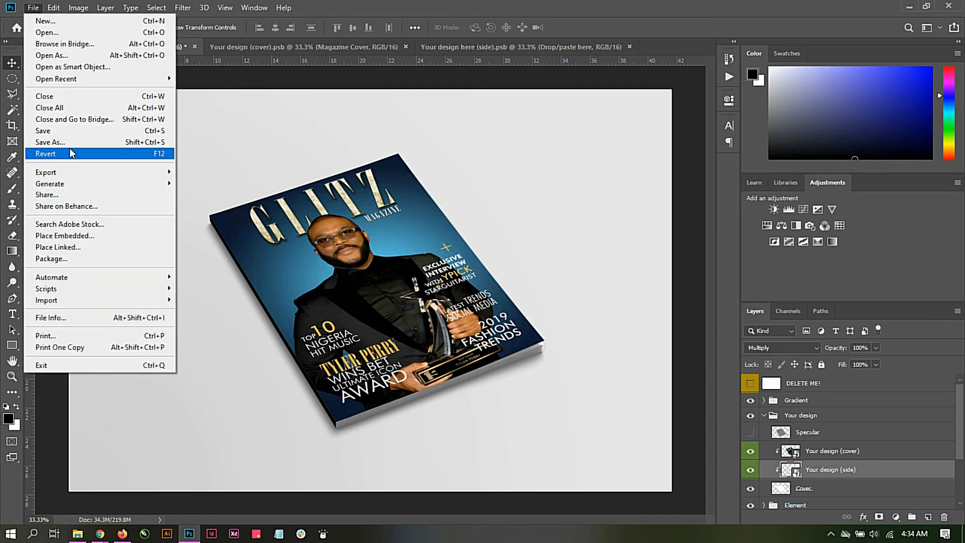
left_click(70, 145)
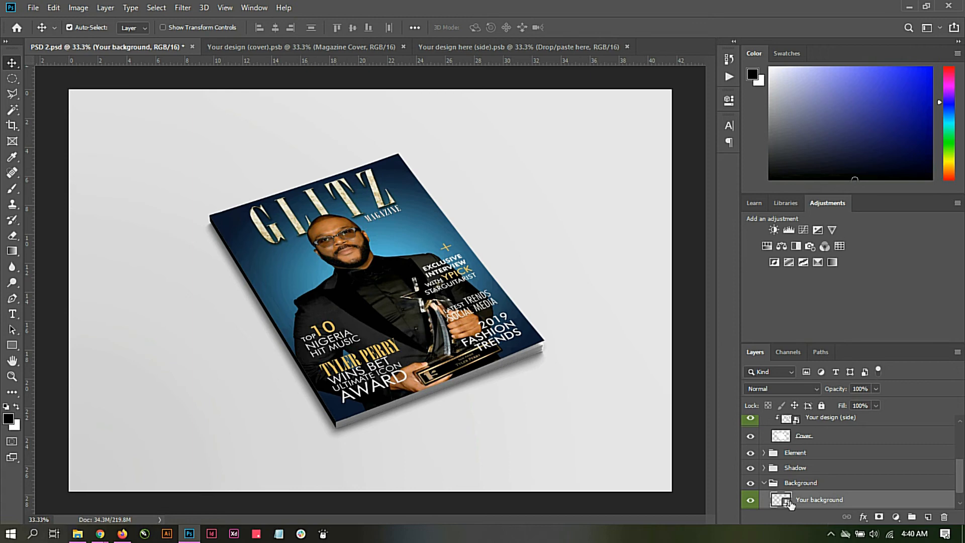
Step: Open the contents of the "Your background" smart object and place the wood Bg image, scaled to about 112.4% to cover the canvas
double_click(784, 503)
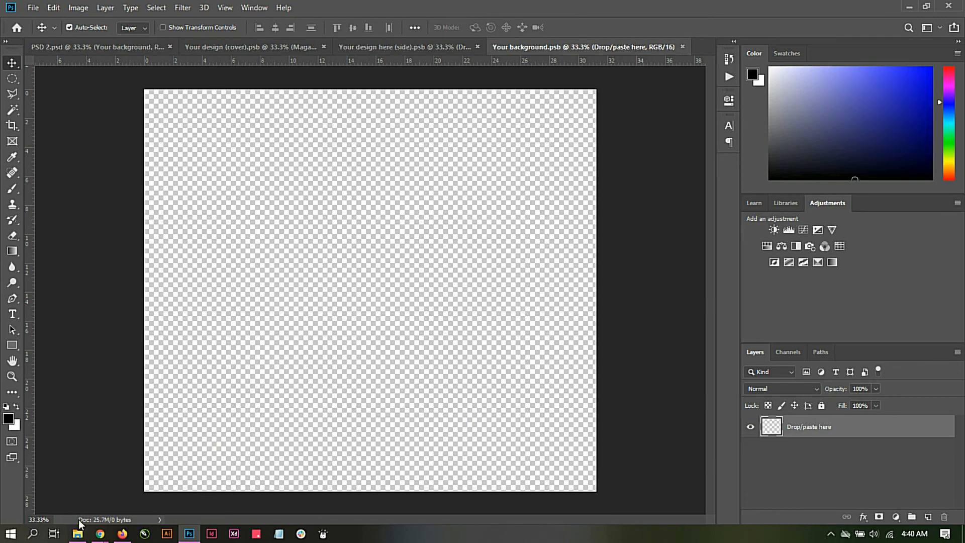
left_click(78, 533)
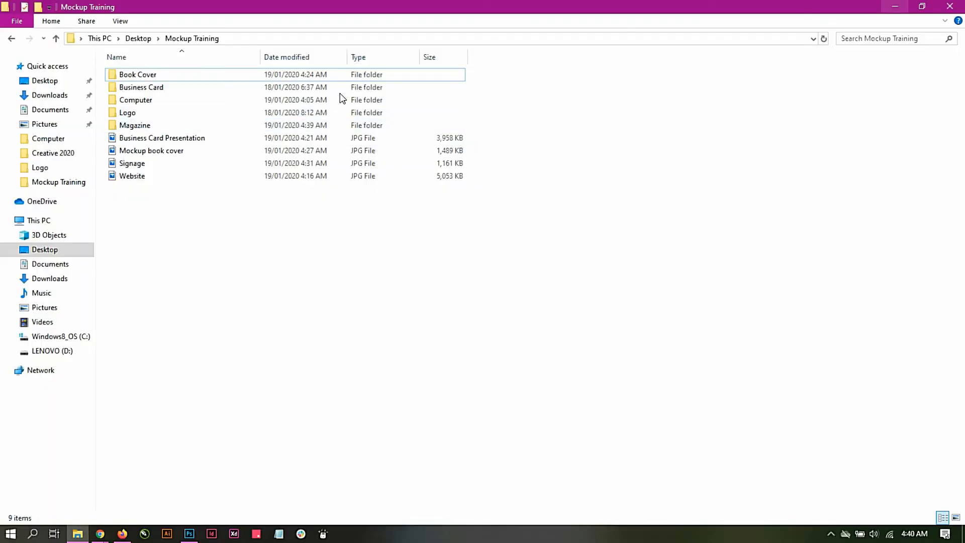
double_click(157, 129)
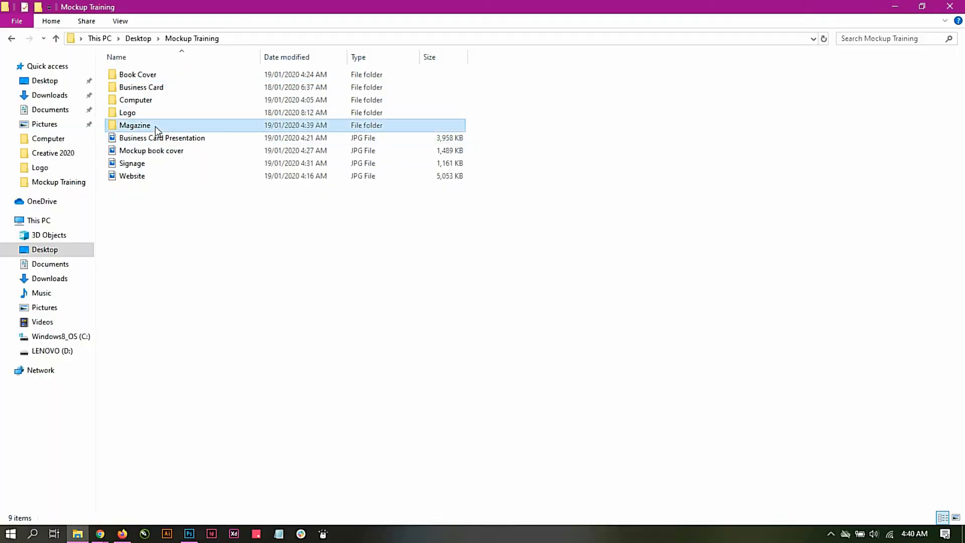
left_click_drag(203, 85, 332, 288)
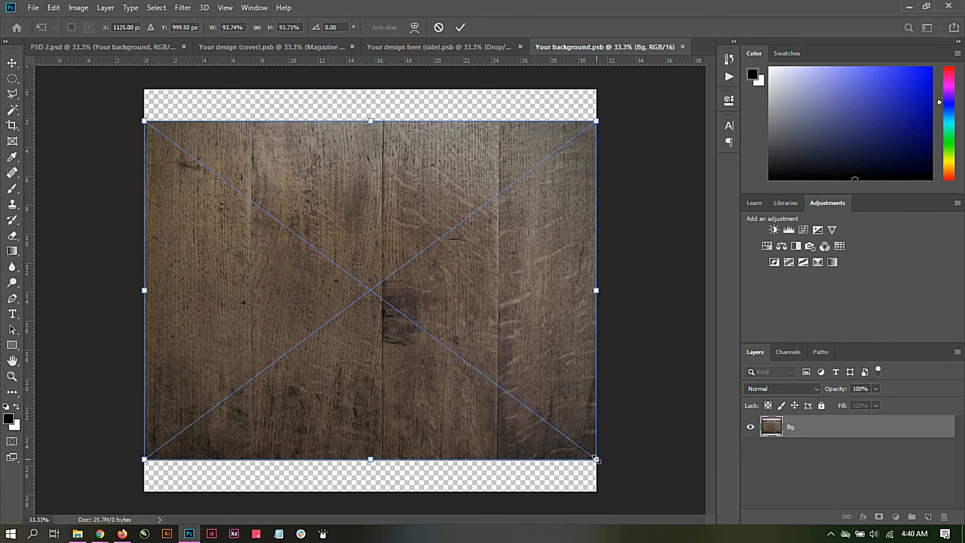
left_click_drag(593, 456, 641, 494)
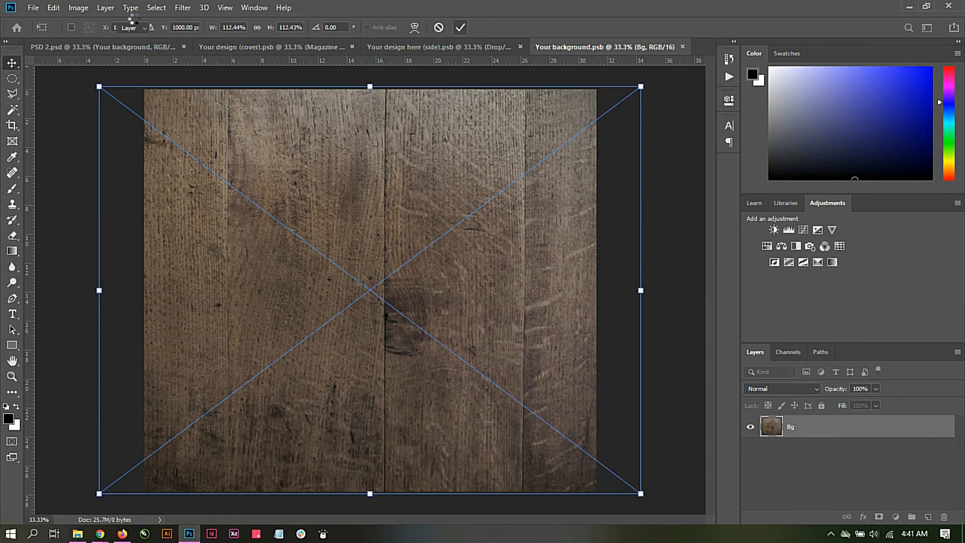
key("Return")
Step: Save the Your background.psb contents and return to the PSD 2 mockup
left_click(33, 7)
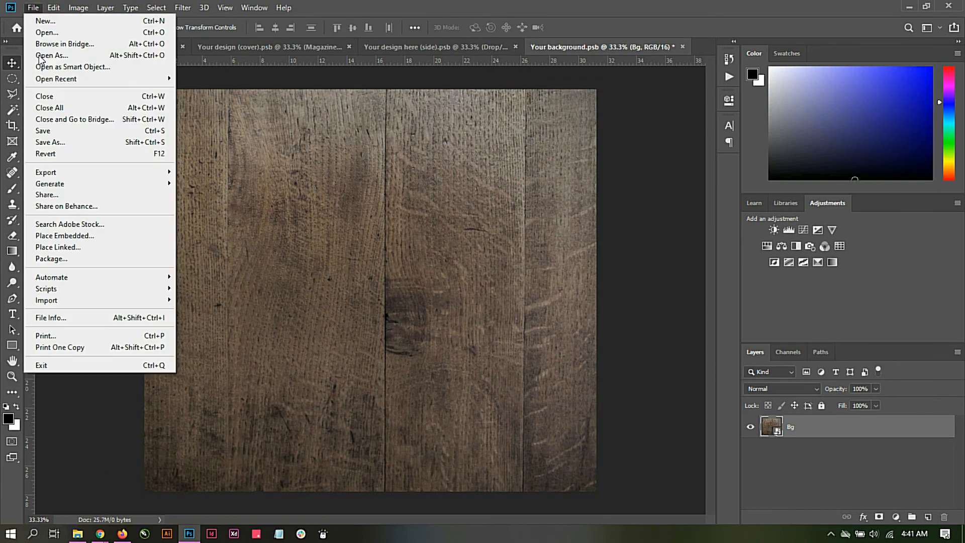
left_click(50, 131)
left_click(121, 48)
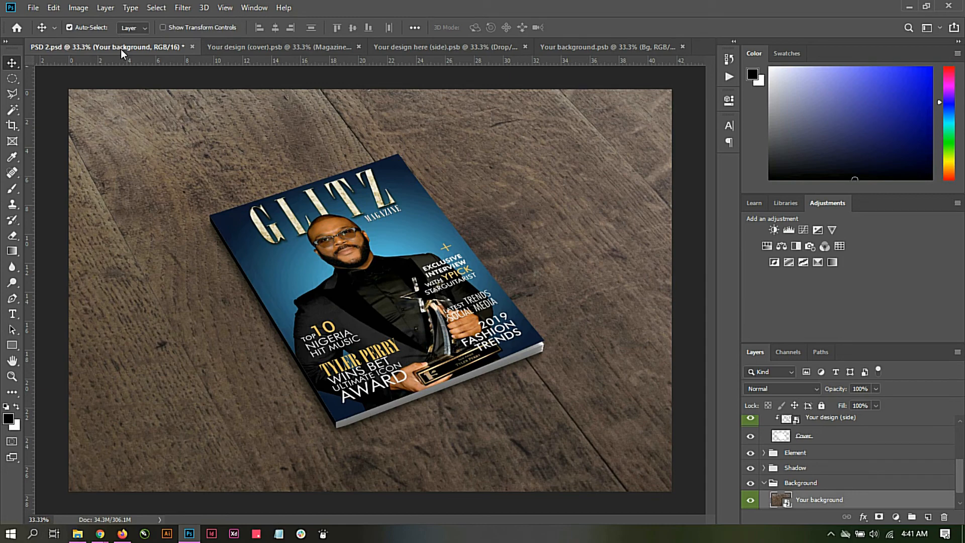
Step: Start saving a copy of the PSD 2 mockup in the Mockup Training folder under the name "Magazine Mockup"
left_click(40, 10)
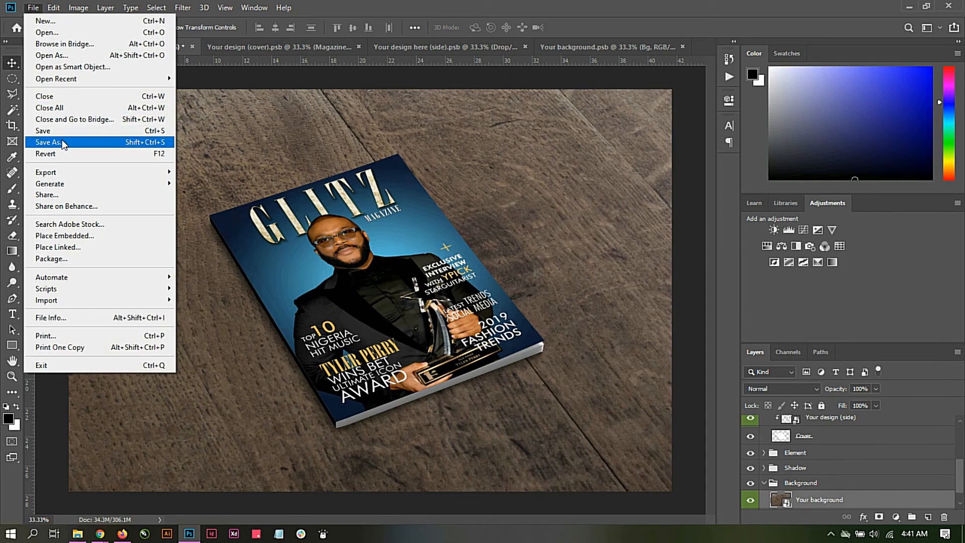
left_click(539, 2)
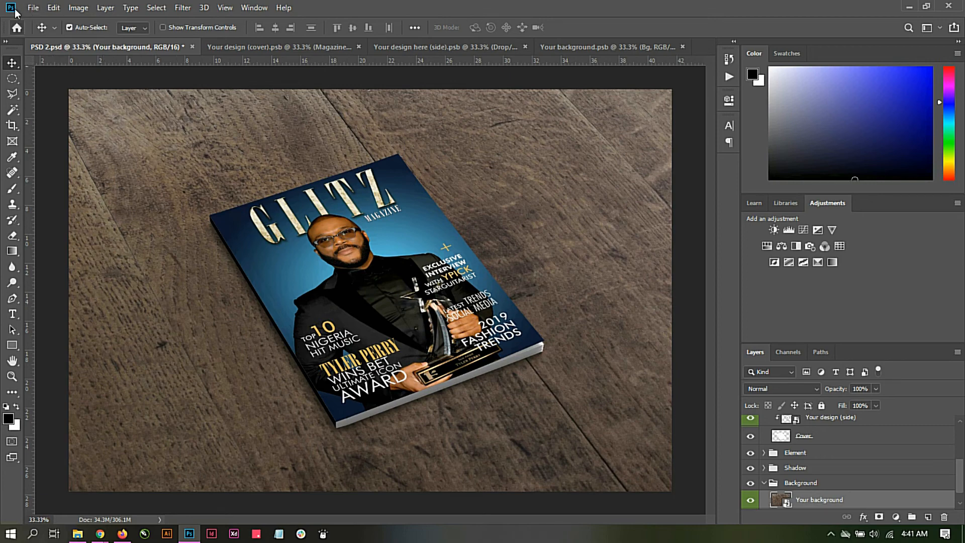
left_click(30, 9)
left_click(54, 142)
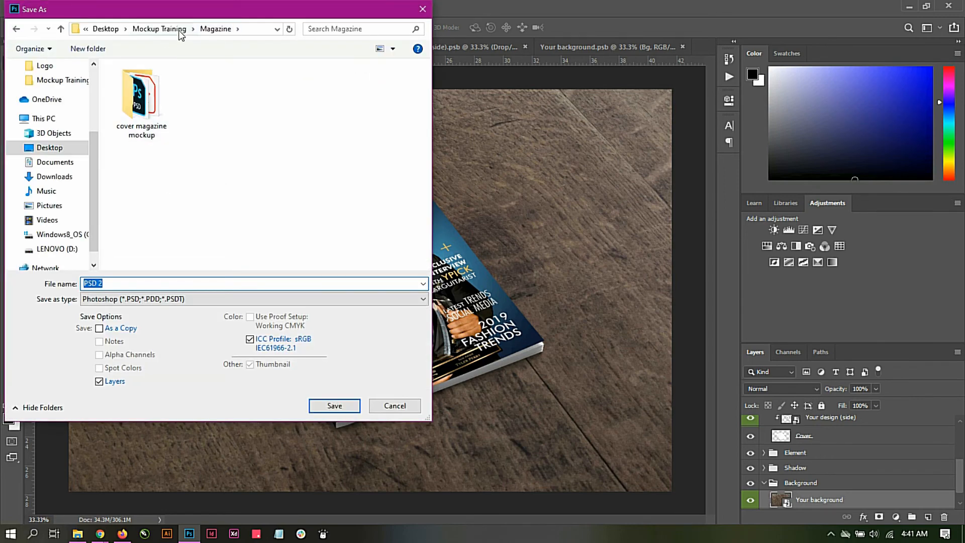
left_click(144, 282)
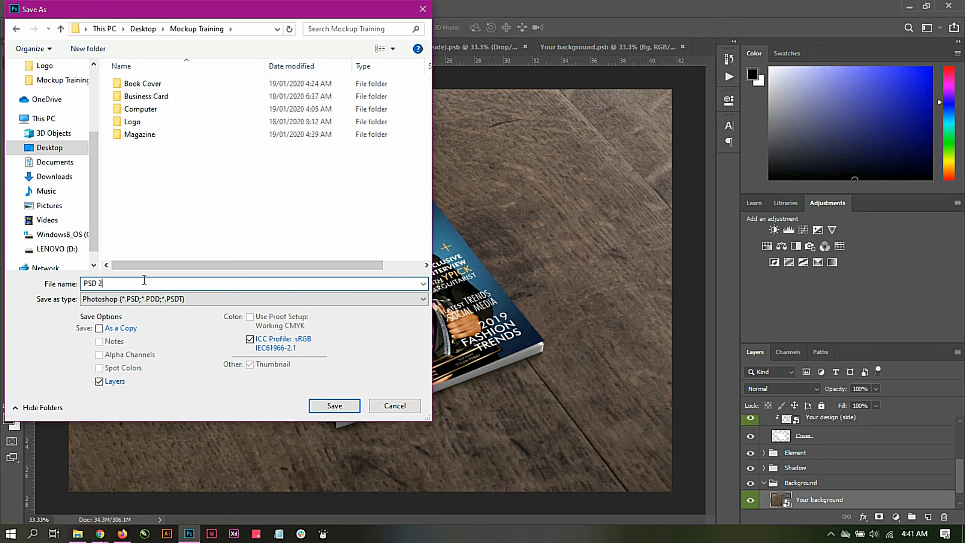
key("BackSpace")
key("BackSpace")
key("BackSpace")
type("Mag")
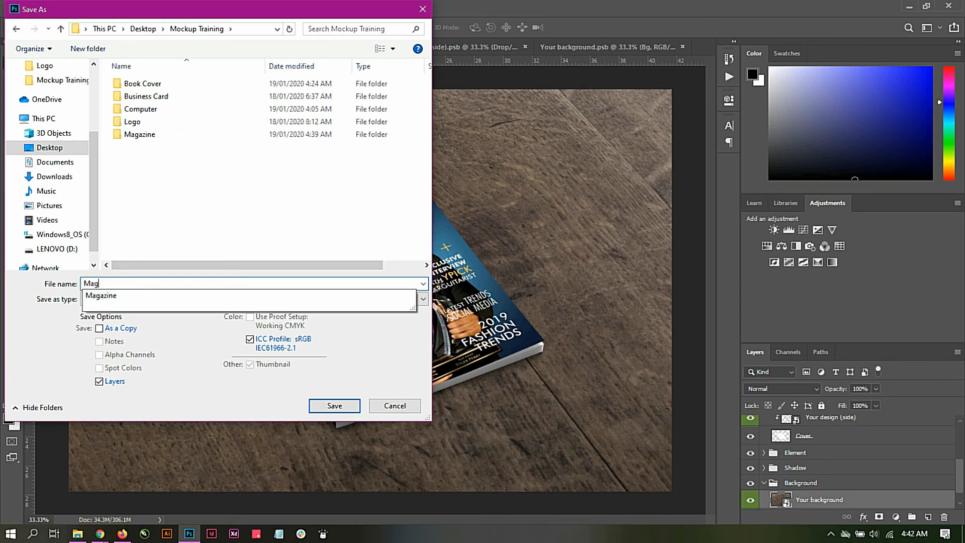
left_click(132, 293)
left_click(139, 284)
type("M")
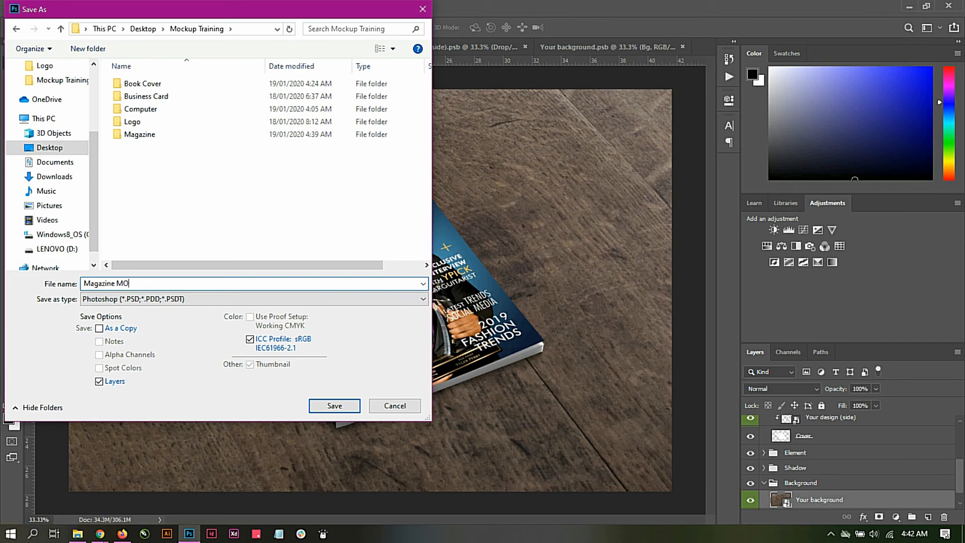
type("ockup")
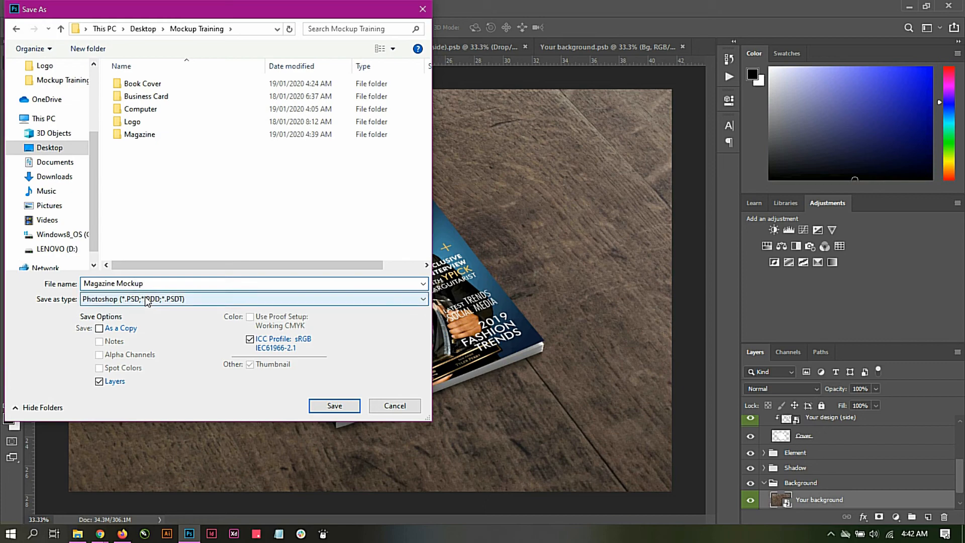
Step: Set the file format to JPEG and save the magazine mockup at maximum quality 12 with Baseline ("Standard")
left_click(148, 301)
left_click(150, 366)
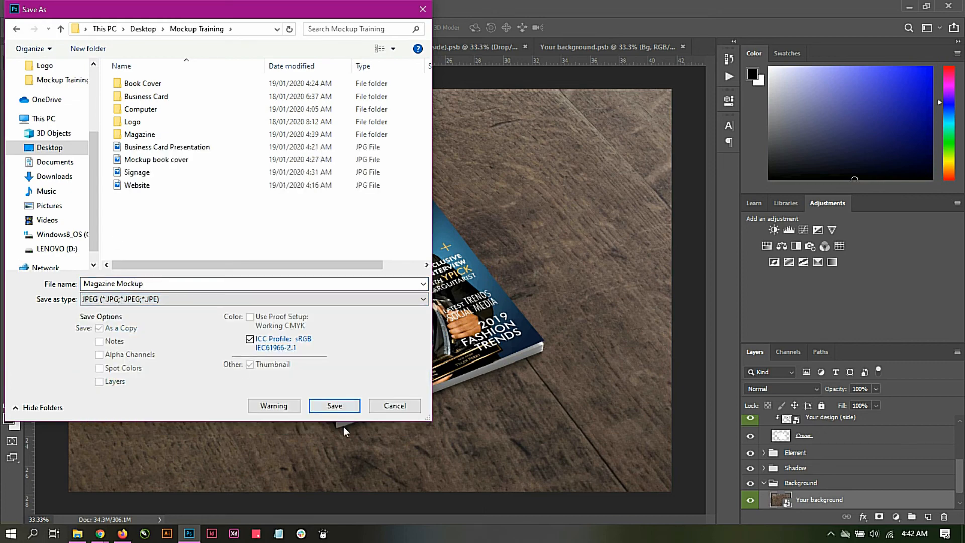
left_click(342, 408)
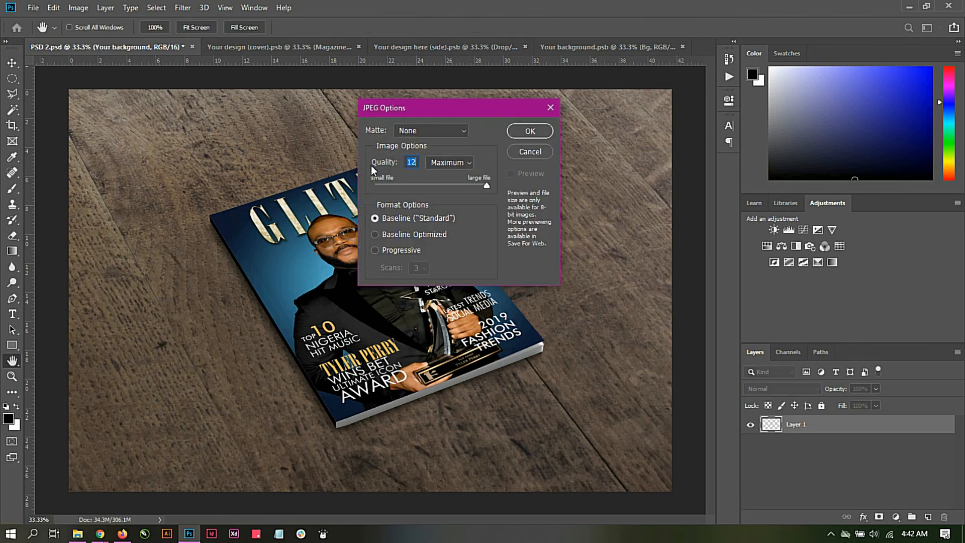
left_click(539, 131)
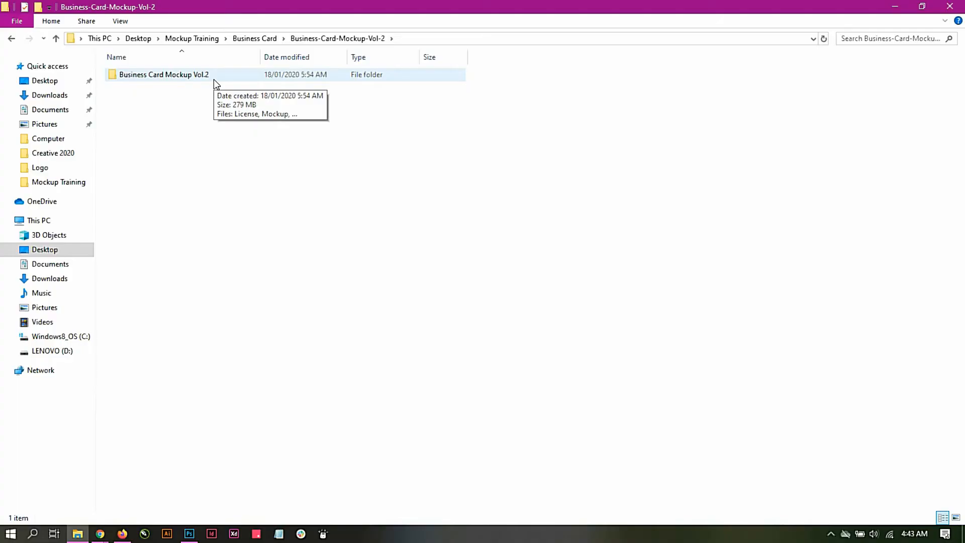
Step: Open the Mockup file from the Business Card Mockup Vol.2 folder and the contents of its Business Card 1 smart object
double_click(213, 76)
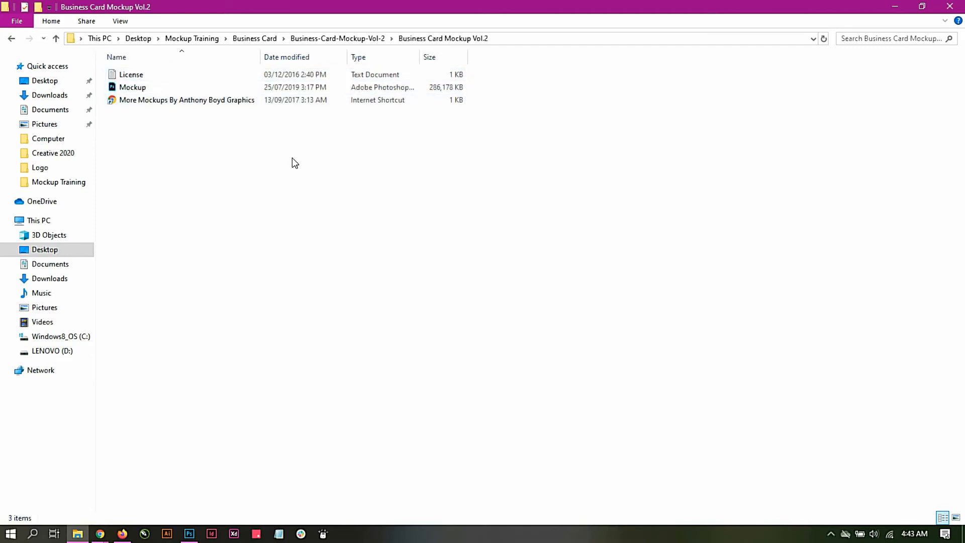
double_click(153, 89)
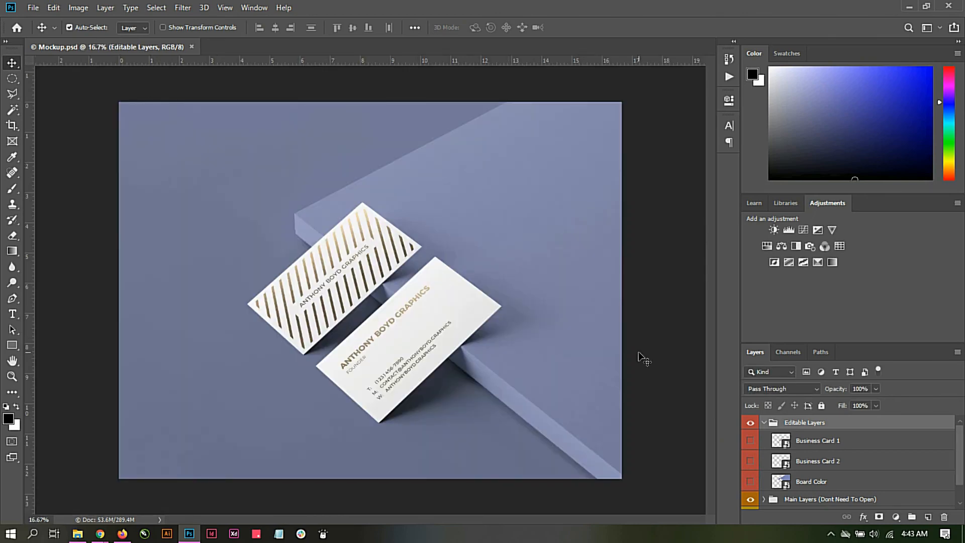
double_click(783, 442)
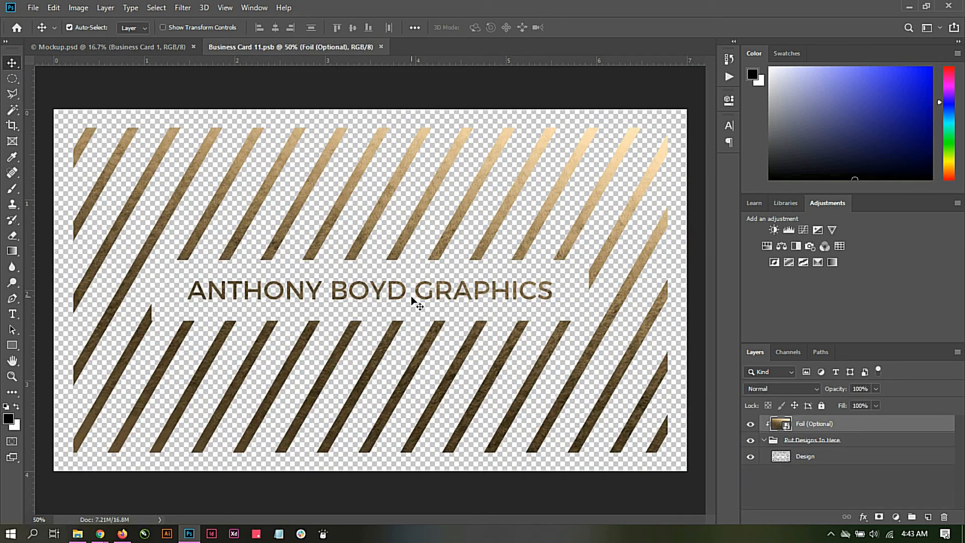
left_click(108, 47)
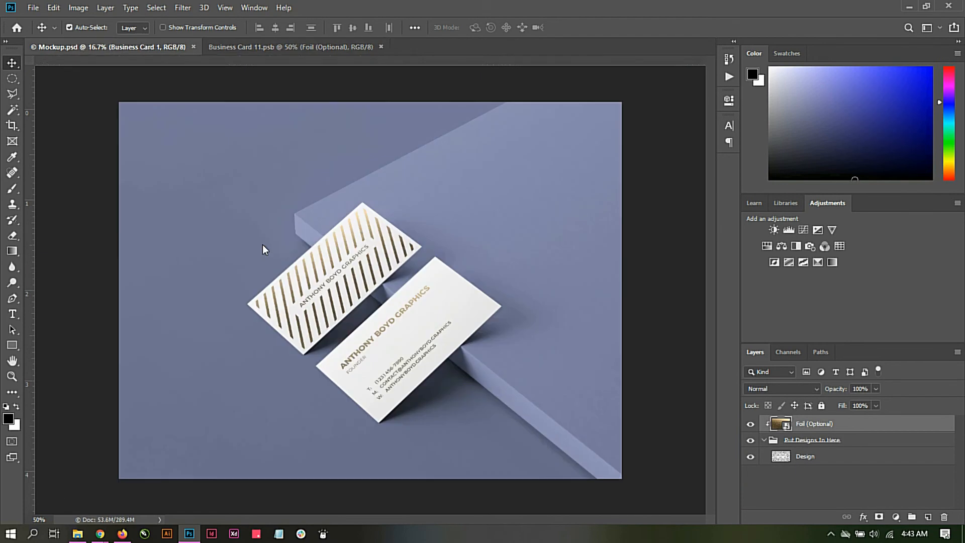
left_click(265, 45)
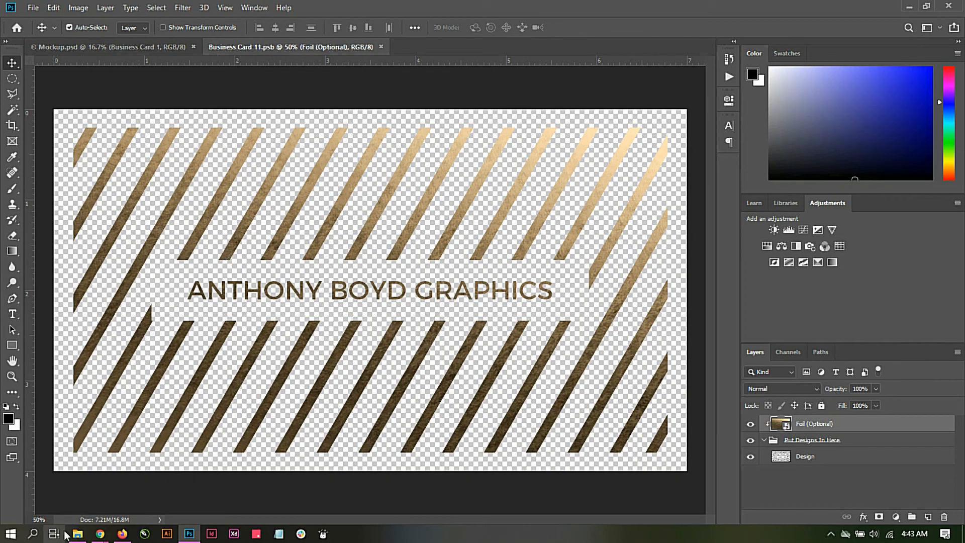
Step: Place the "Vine Insight Business Card Back Front" image in Business Card 11.psb and scale it to about 202% to cover the canvas
mouse_move(76, 534)
left_click(73, 491)
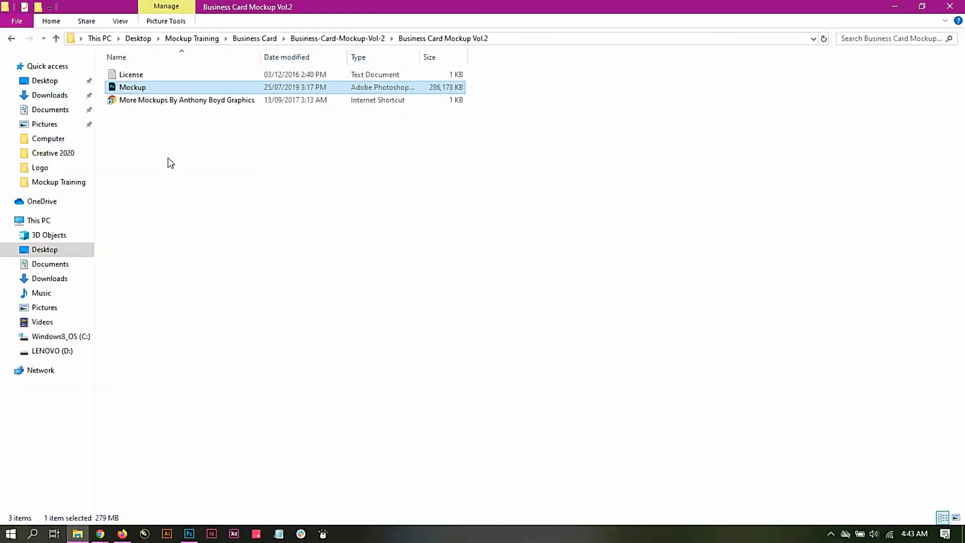
left_click(194, 38)
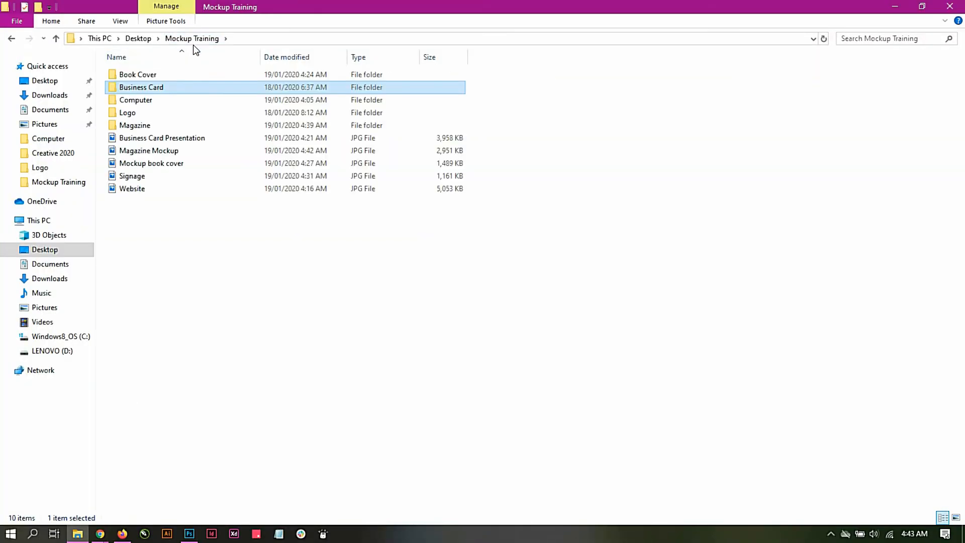
double_click(134, 88)
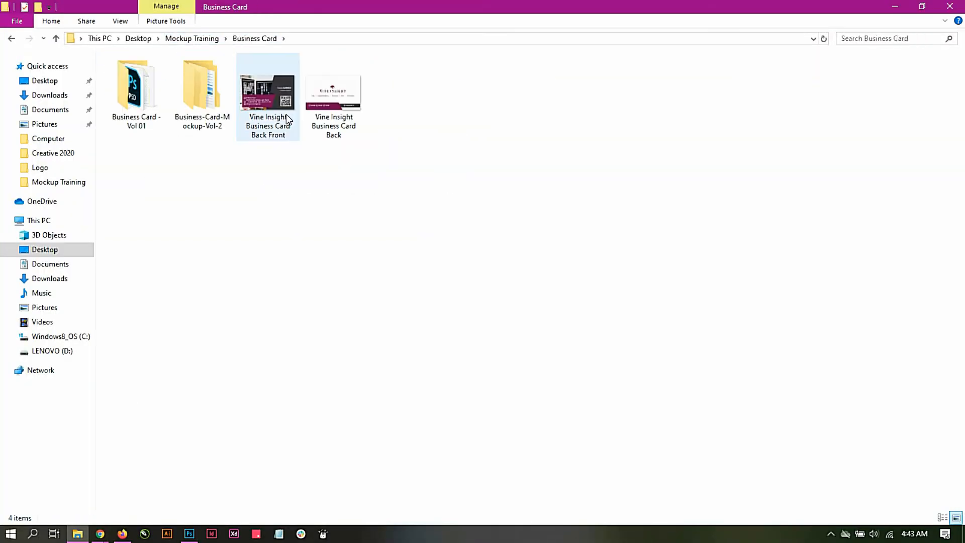
left_click(273, 90)
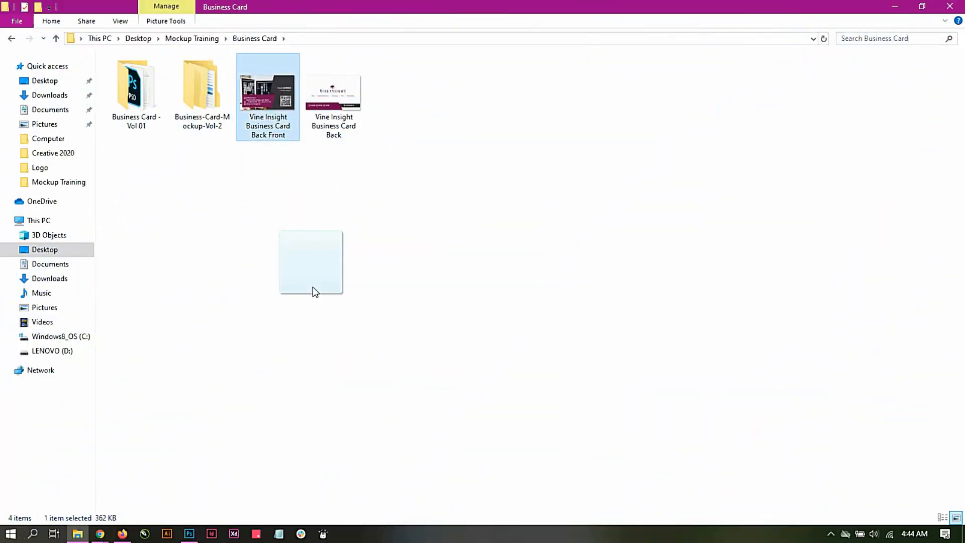
left_click_drag(278, 438, 289, 317)
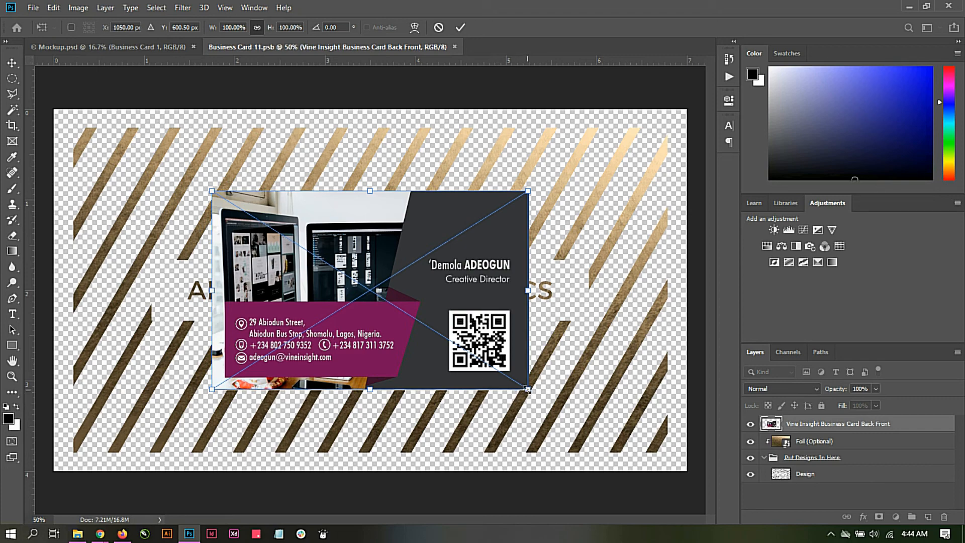
left_click_drag(526, 389, 690, 493)
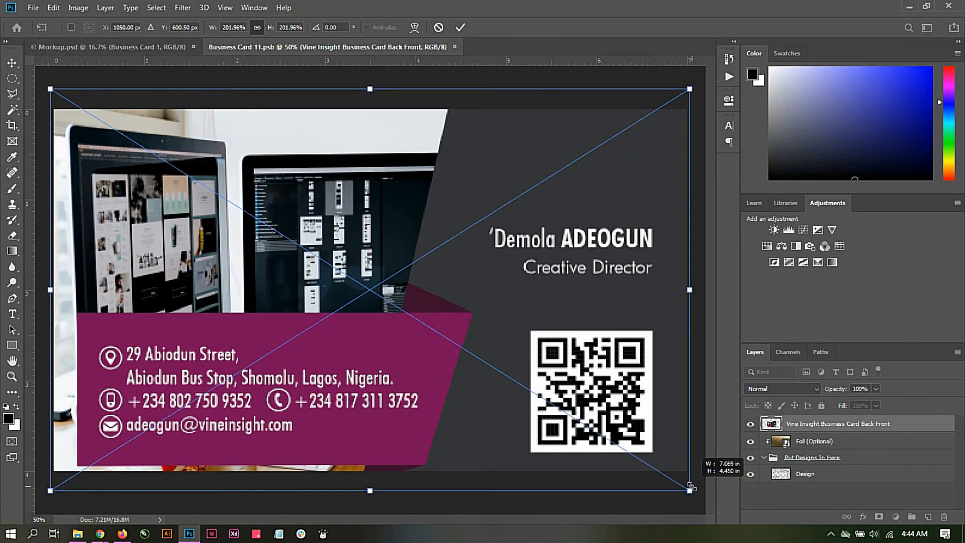
left_click(463, 30)
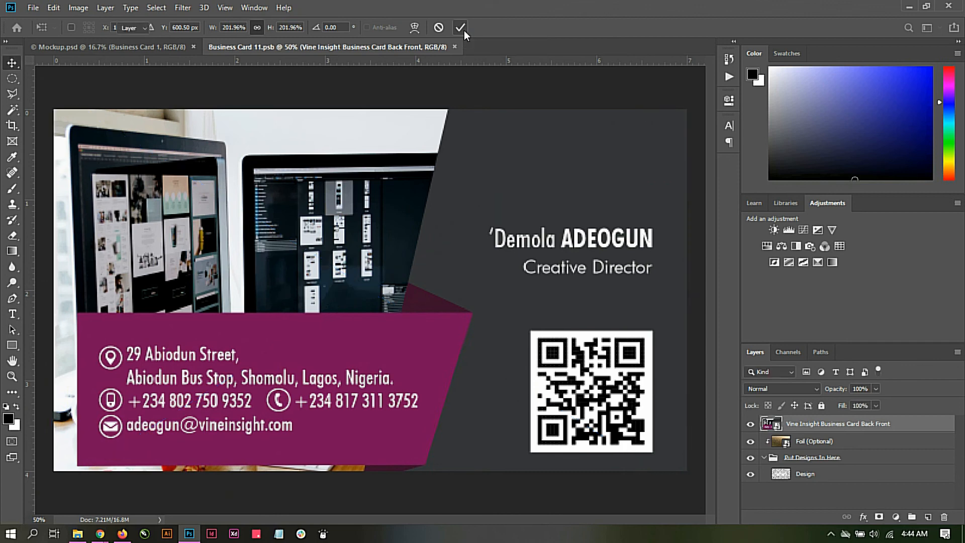
Step: Save the Business Card 11.psb contents and return to the Mockup.psd business card scene
left_click(32, 8)
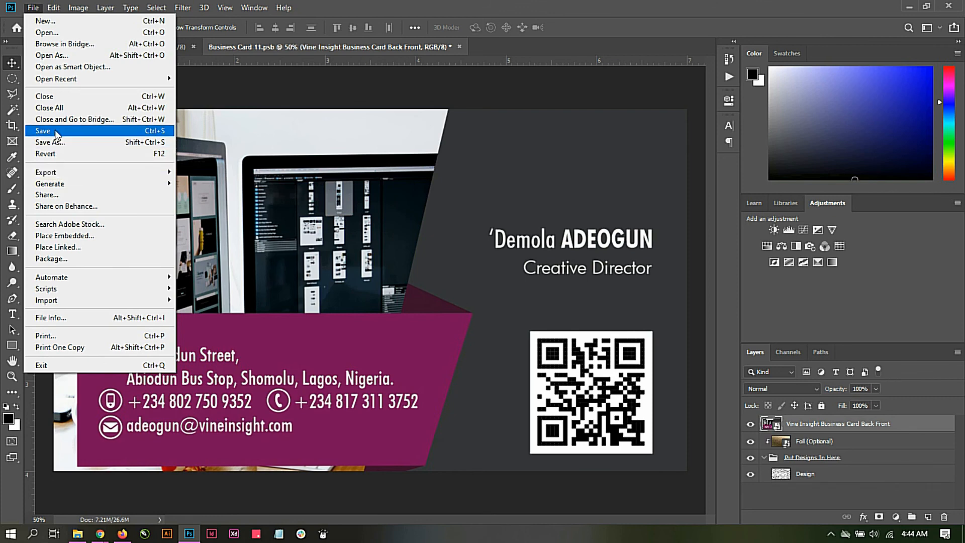
left_click(55, 130)
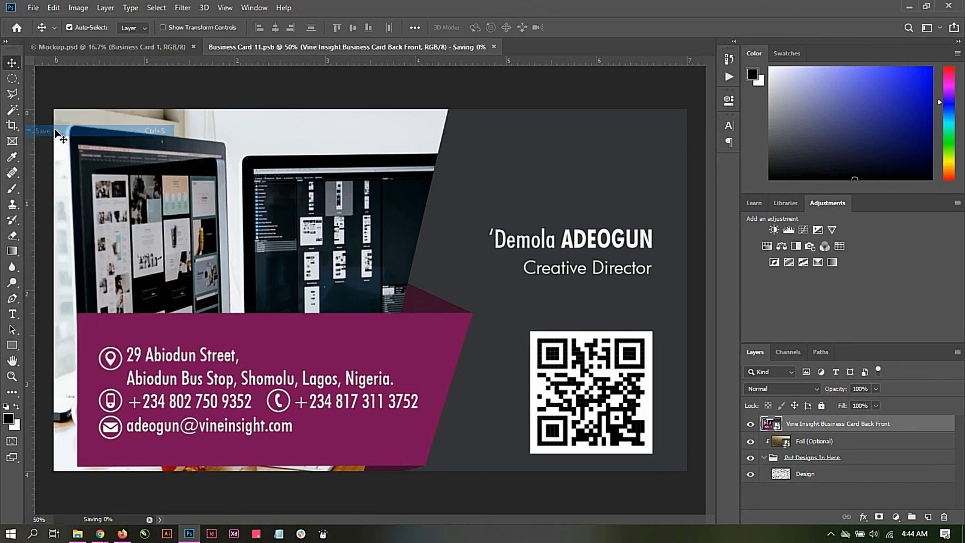
left_click(126, 50)
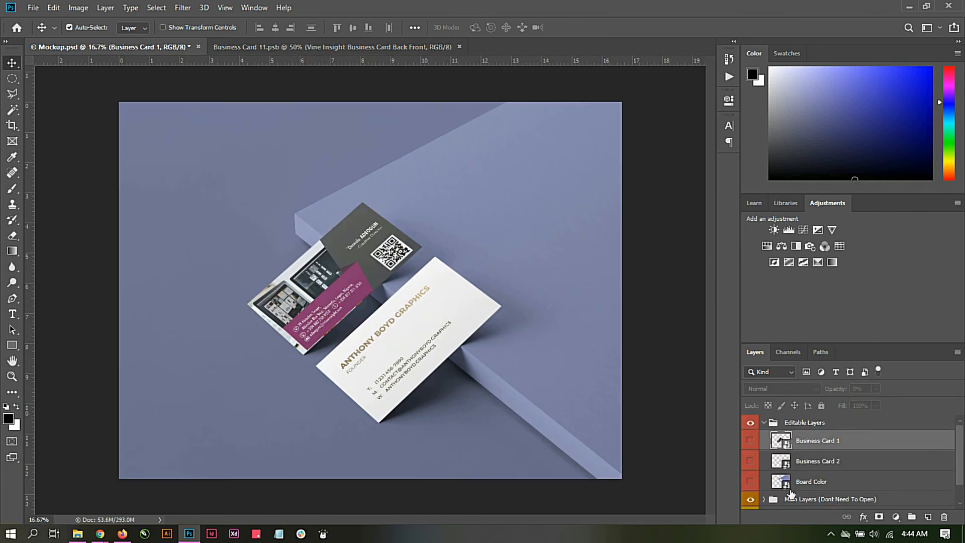
Step: Open the Business Card 2 smart object, place the "Vine Insight Business Card Back" image in it and scale it to about 202% to cover the canvas
double_click(781, 461)
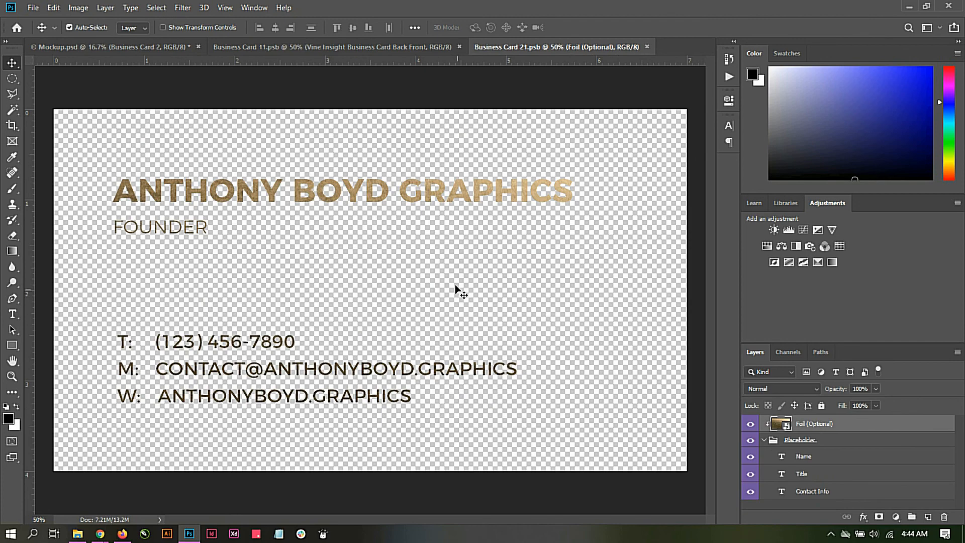
left_click(76, 534)
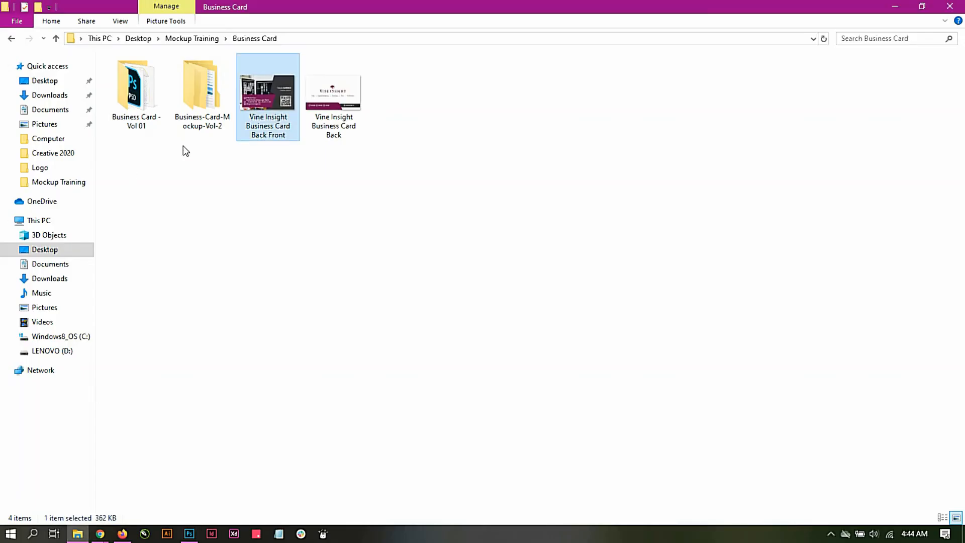
left_click(351, 94)
left_click_drag(342, 95, 278, 262)
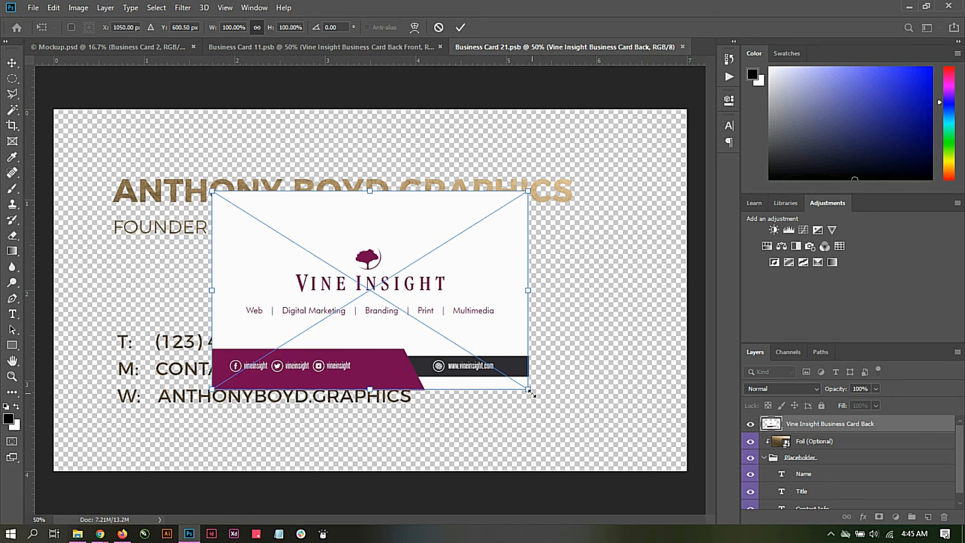
left_click_drag(530, 395, 694, 485)
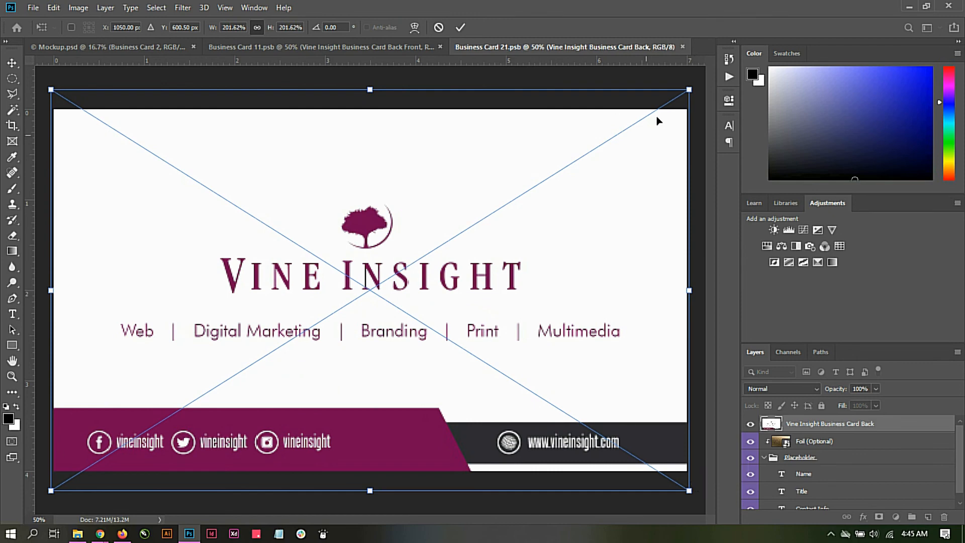
left_click(458, 26)
Step: Save the Business Card 21.psb contents and return to the Mockup.psd scene
left_click(33, 9)
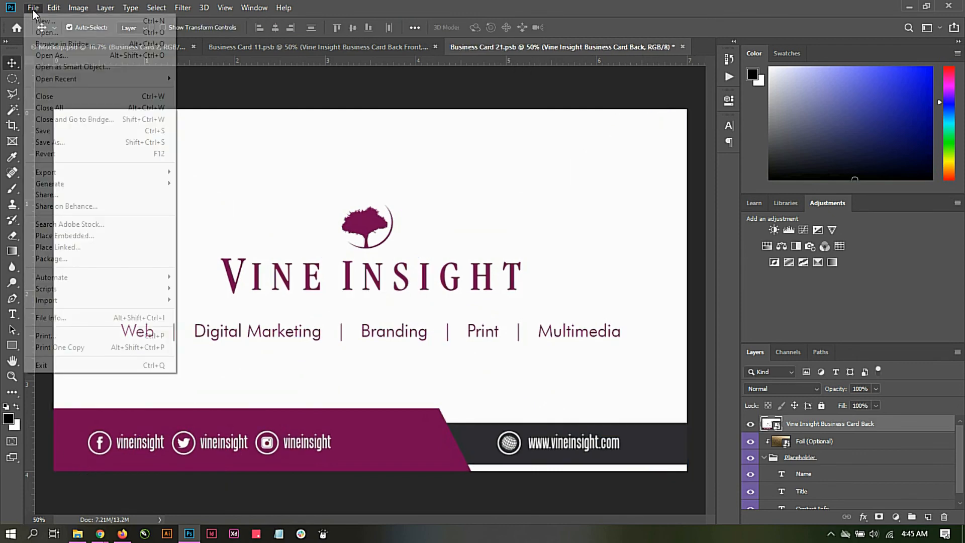
left_click(43, 130)
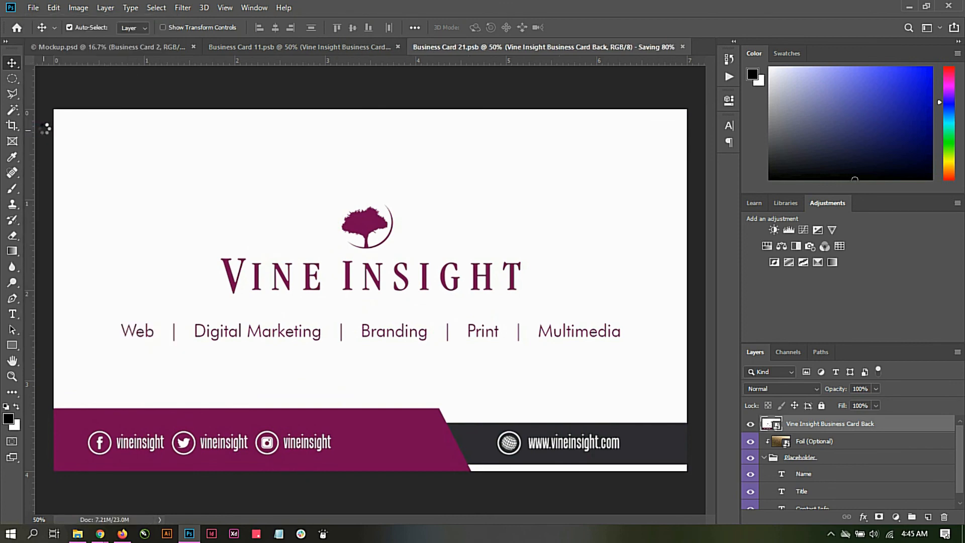
left_click(103, 47)
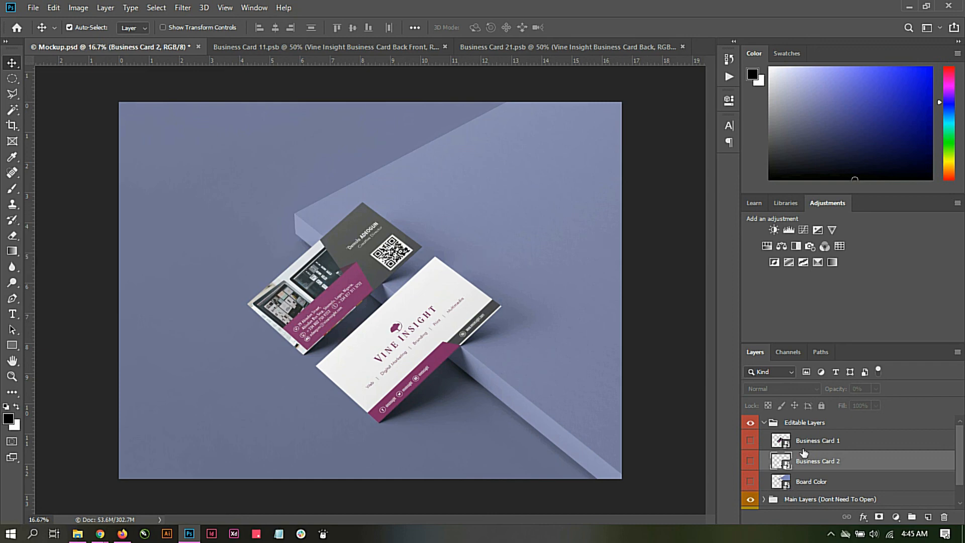
Step: Open the Board Color smart object and set the Board Mask fill to dark navy #1c1d2a
left_click(785, 486)
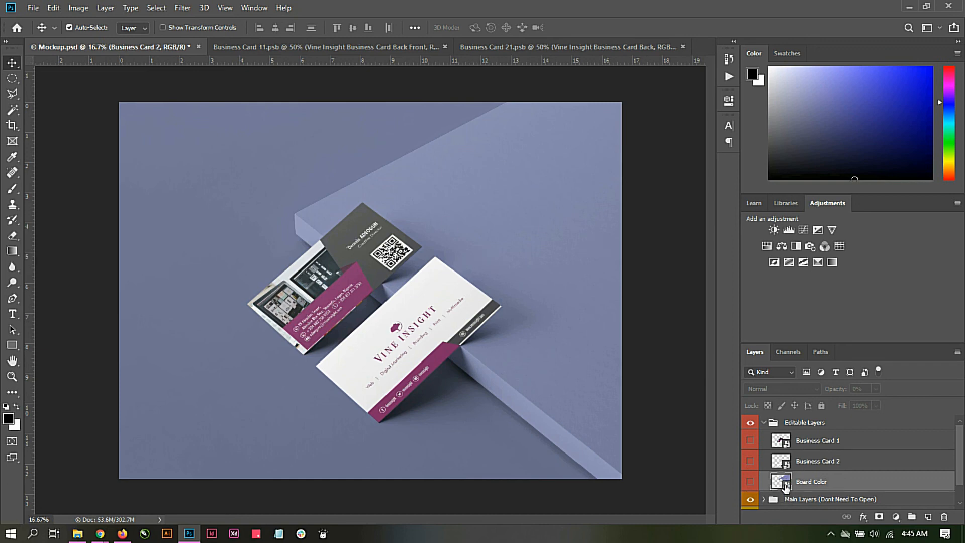
double_click(786, 486)
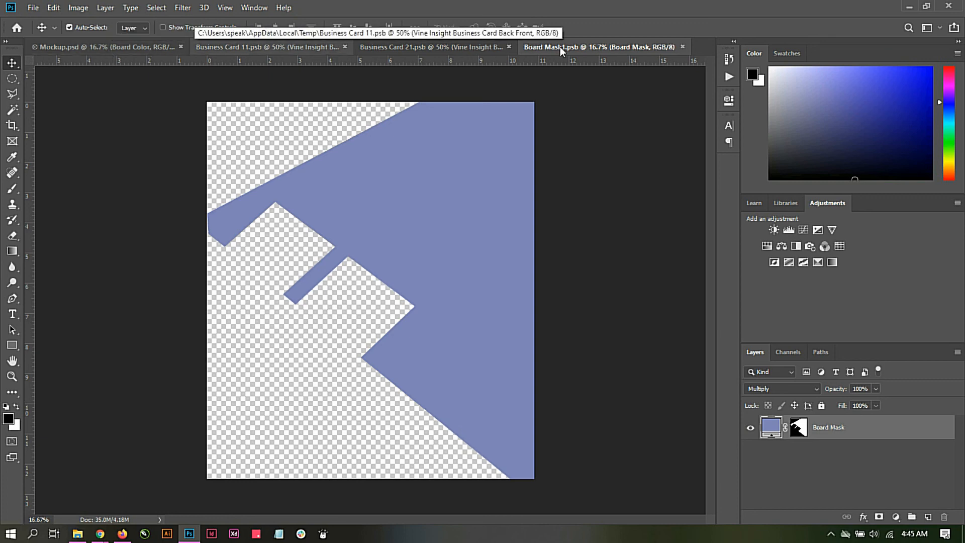
double_click(771, 427)
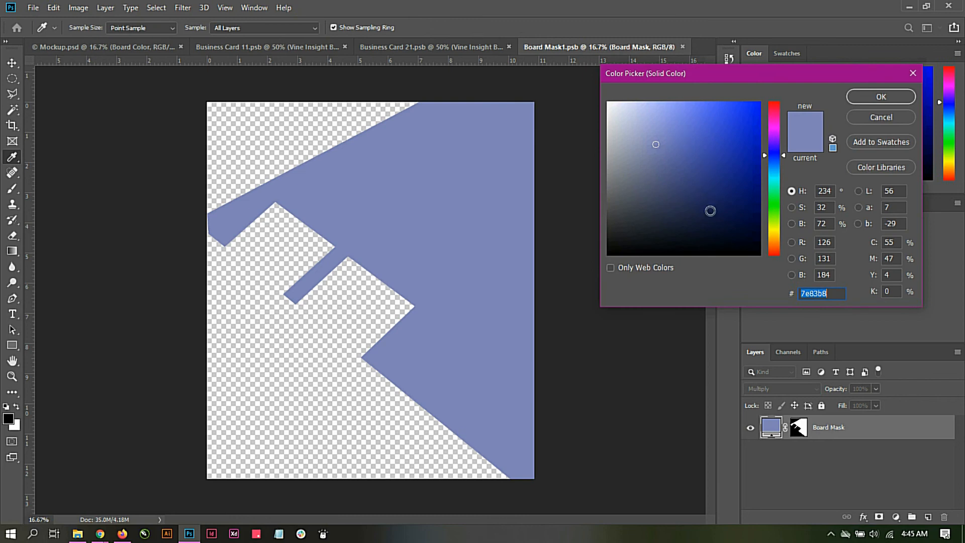
left_click(659, 229)
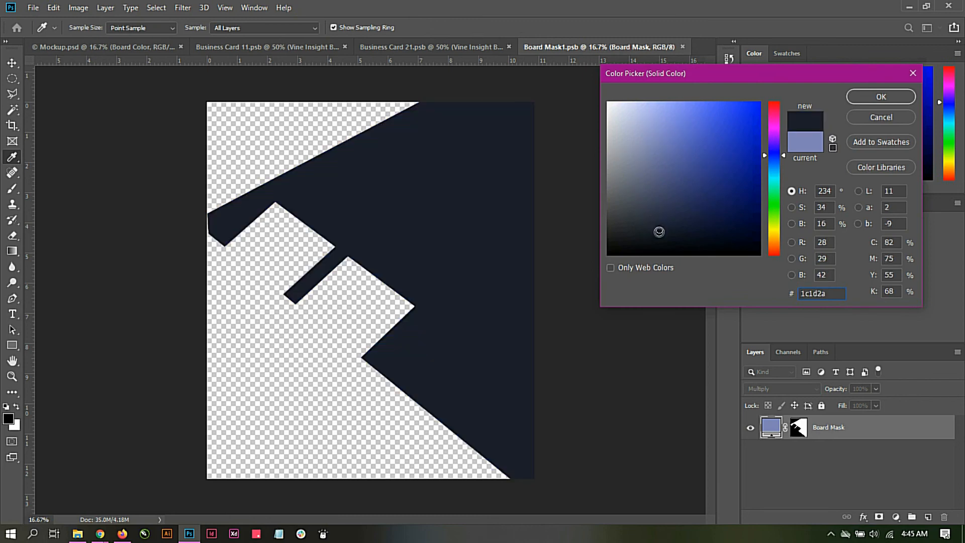
left_click(867, 92)
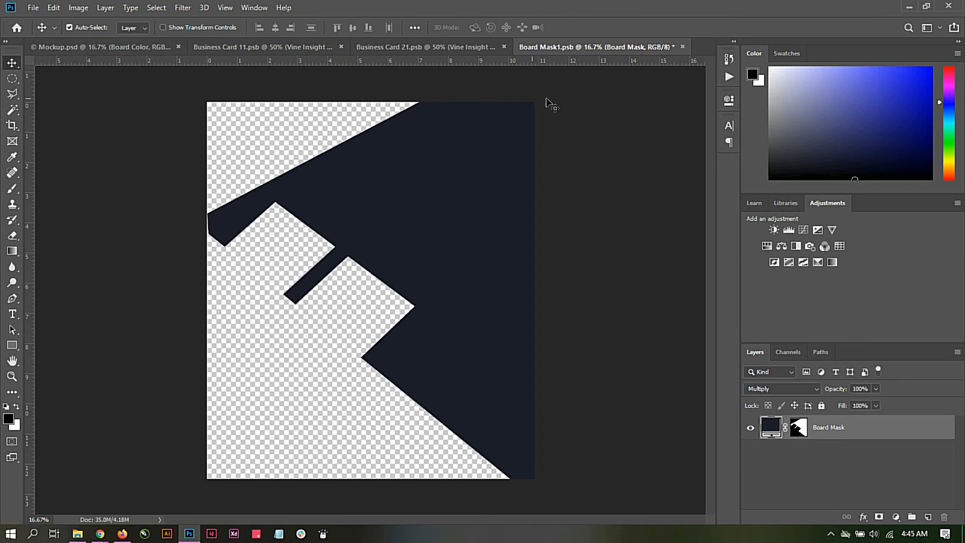
Step: Save the recoloured Board Mask1.psb contents and go back to the Mockup.psd document
left_click(35, 8)
left_click(59, 130)
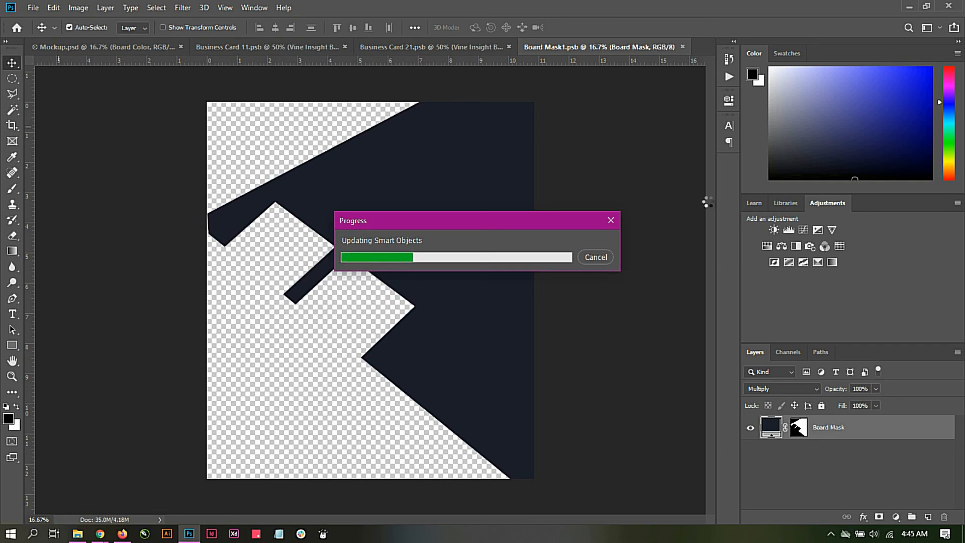
left_click(66, 44)
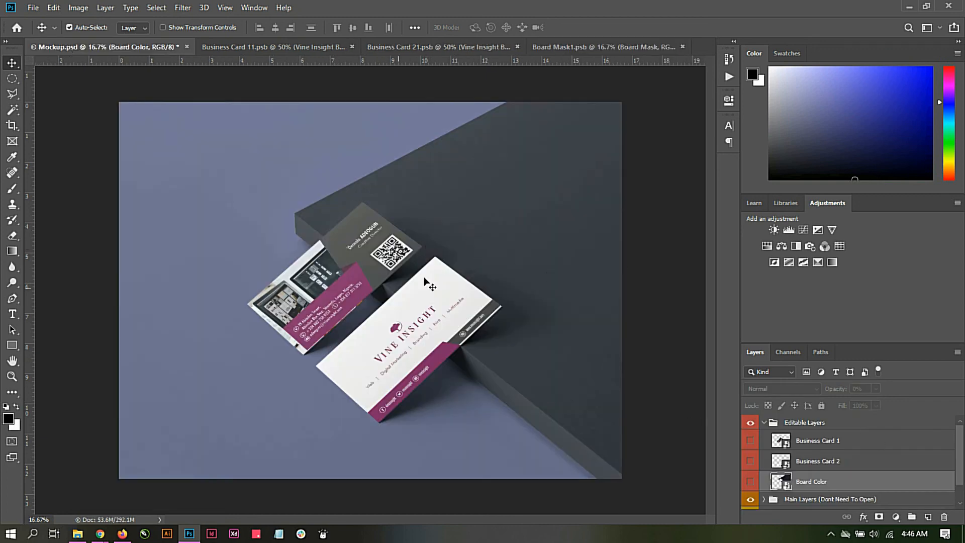
Step: Change the Floor Color (Edit This) fill layer to purple #b036be
scroll(829, 433, "down", 2)
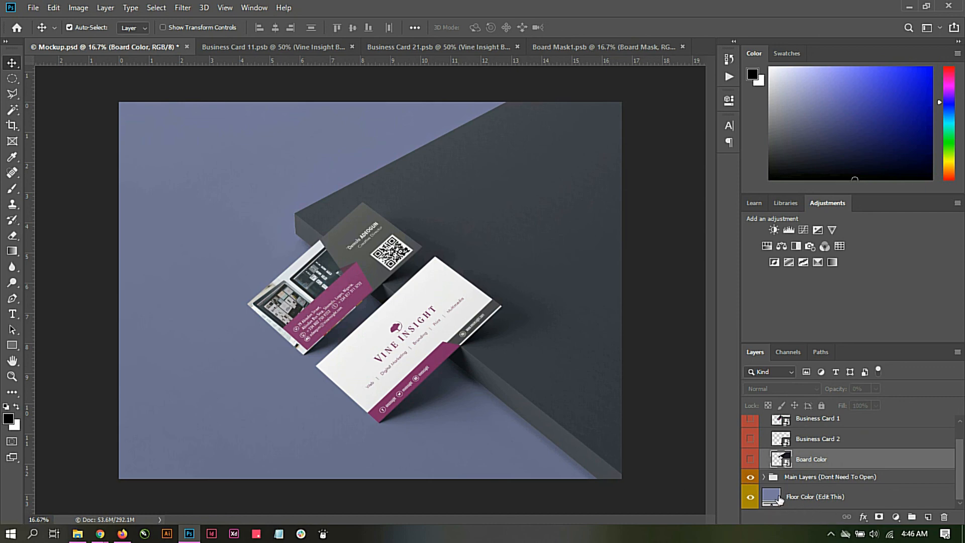
left_click(776, 498)
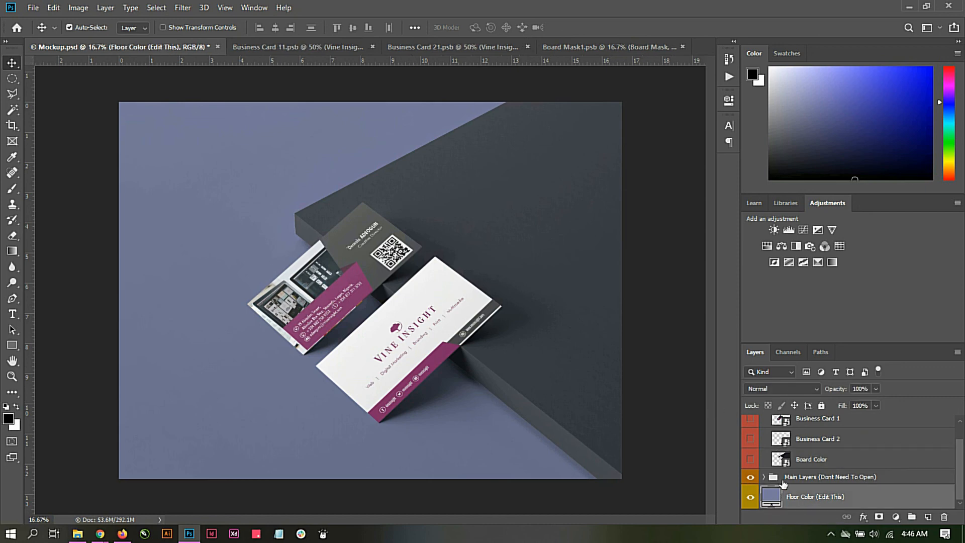
double_click(775, 497)
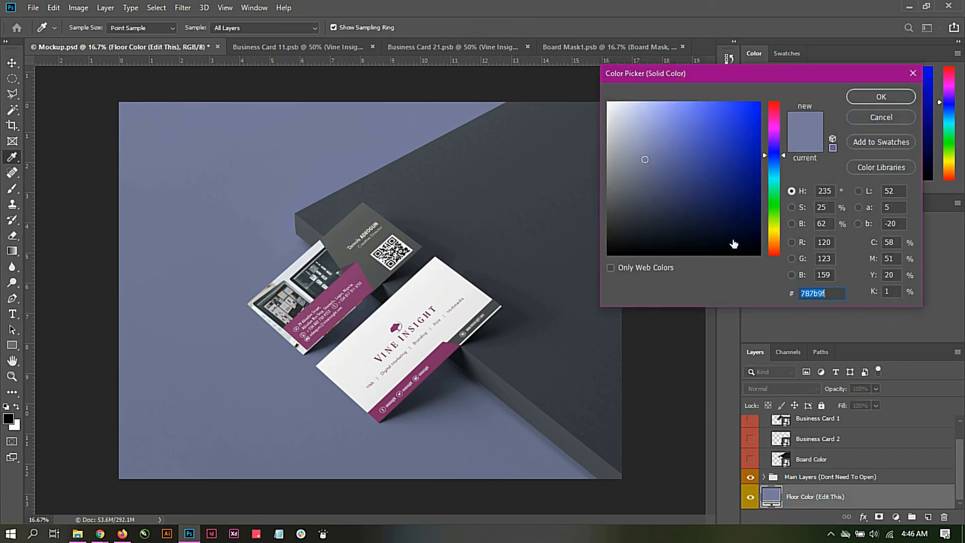
left_click_drag(782, 153, 779, 131)
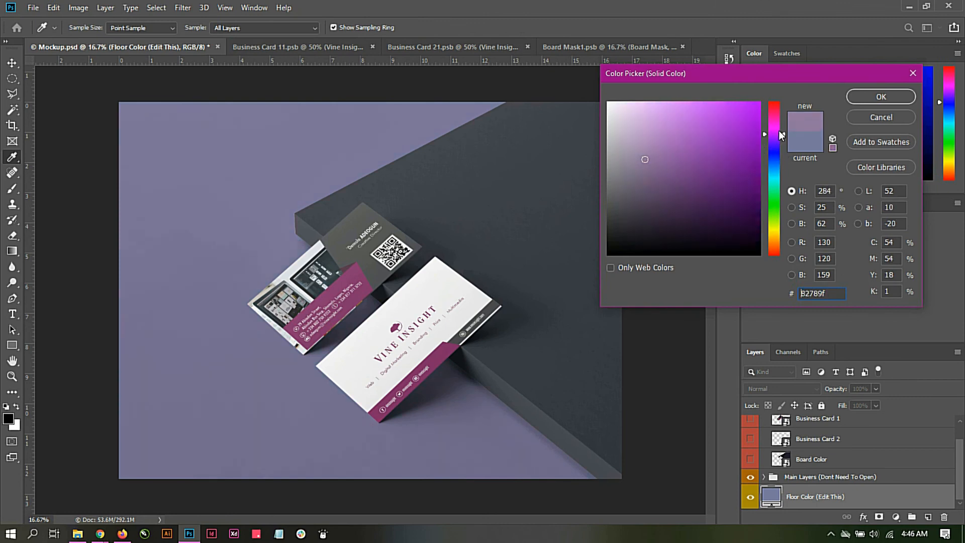
left_click(755, 169)
left_click_drag(755, 169, 749, 147)
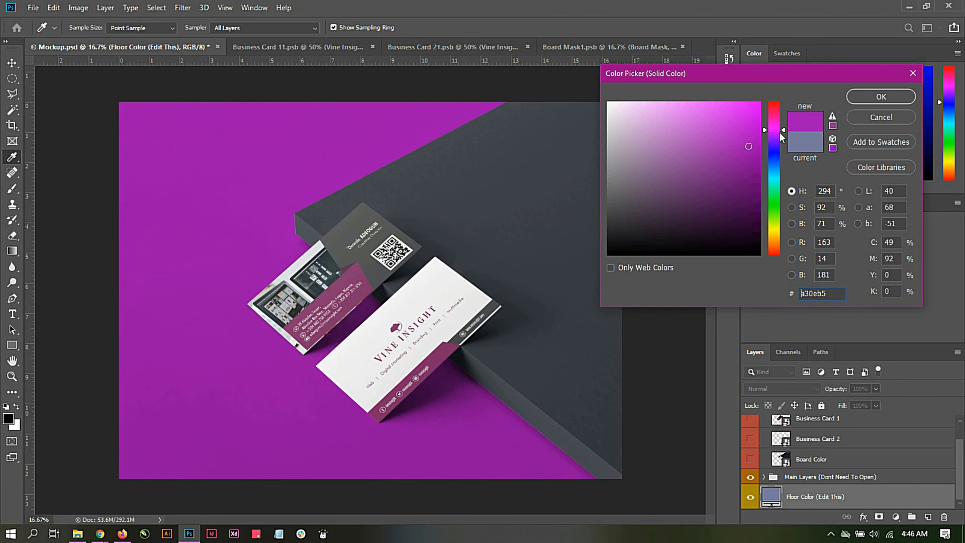
left_click(717, 141)
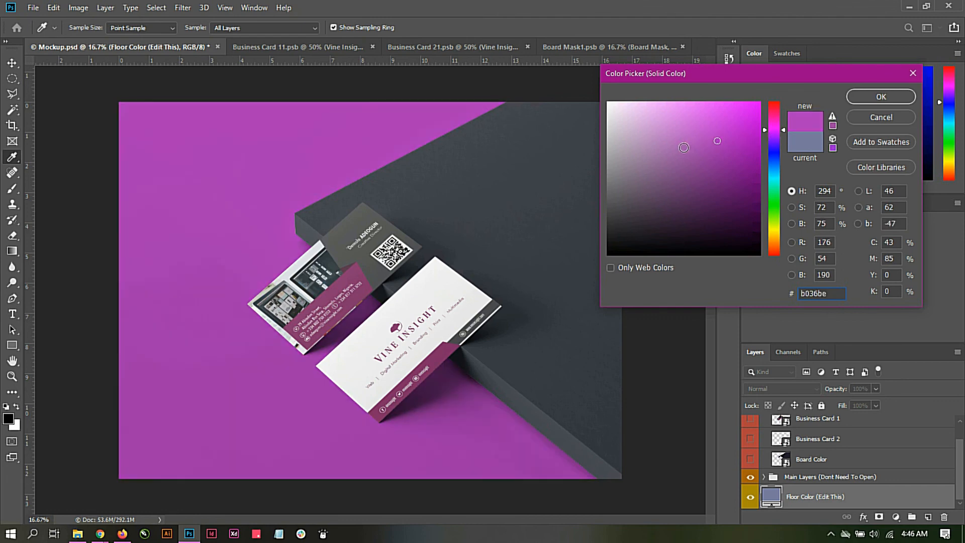
left_click(872, 97)
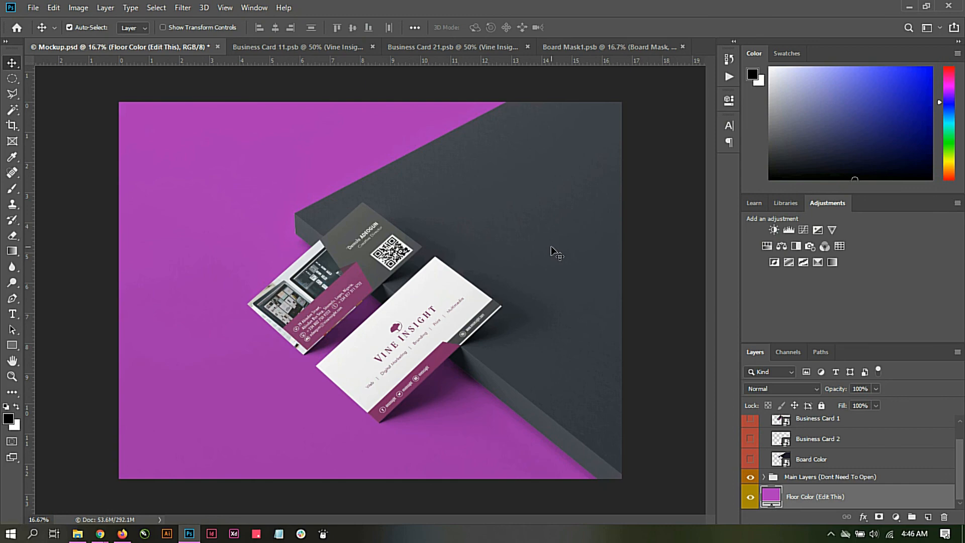